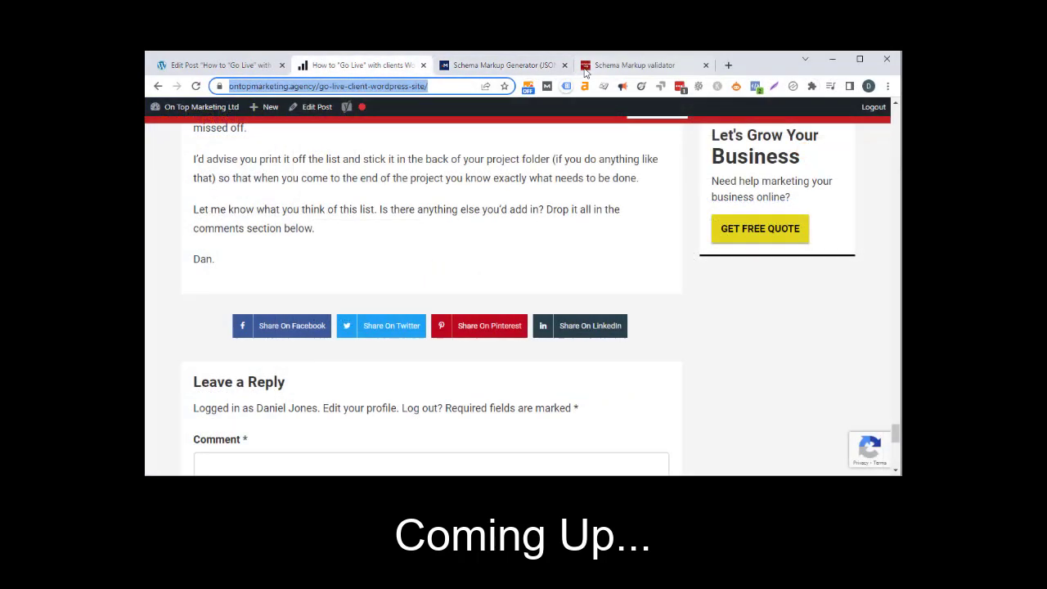
pyautogui.click(603, 65)
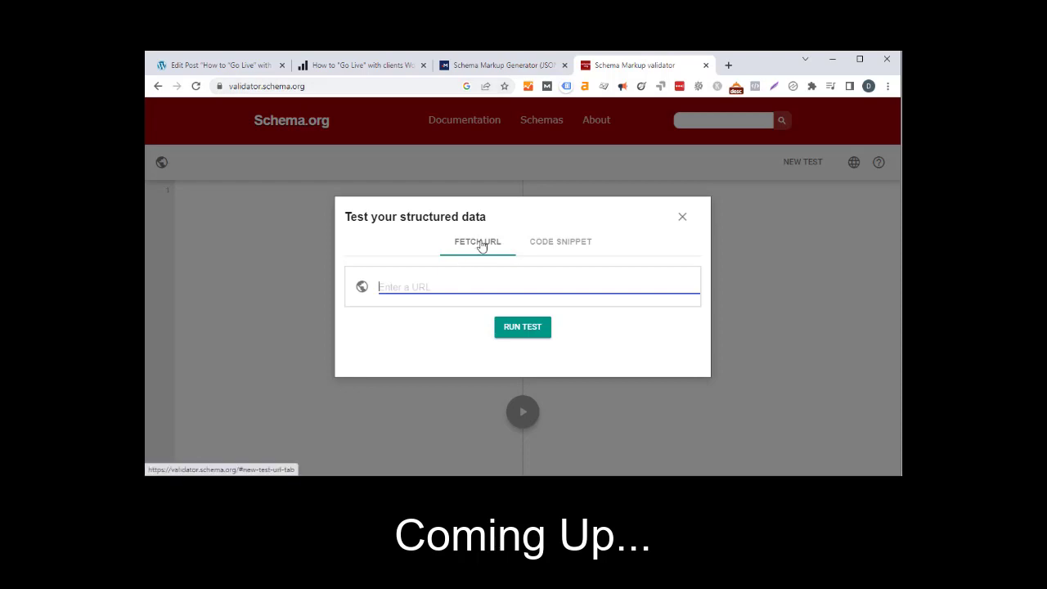
pyautogui.write('https://ontopmarketing.agency/go-live-client-wordpress-site/')
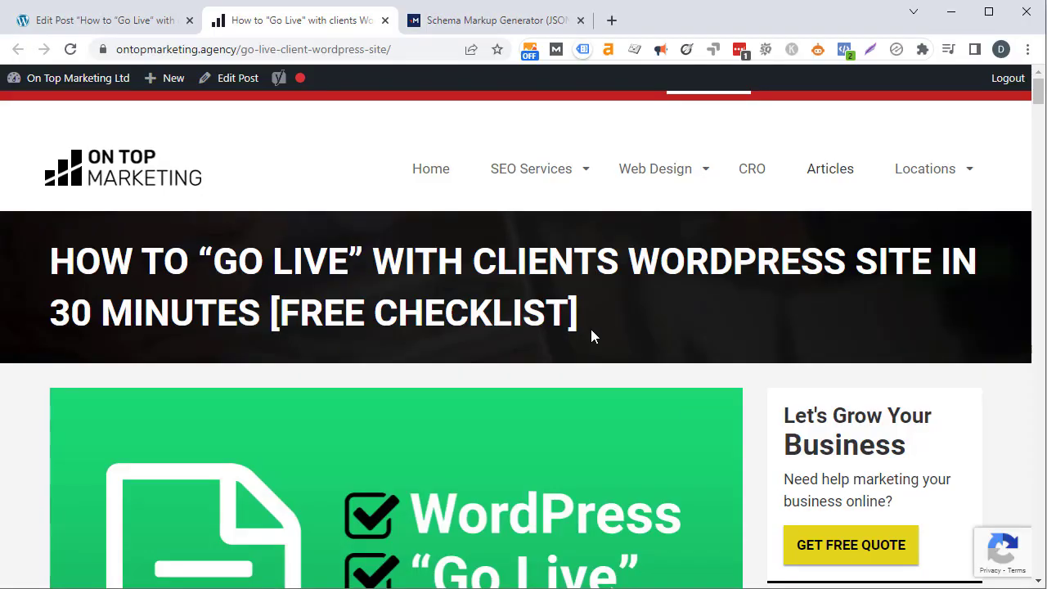
# Step: Examine the article's "How To Go Live With A WordPress Website" section, including its heading, introductory paragraph and numbered steps
pyautogui.middleClick(597, 400)
pyautogui.scroll(-7, 598, 402)
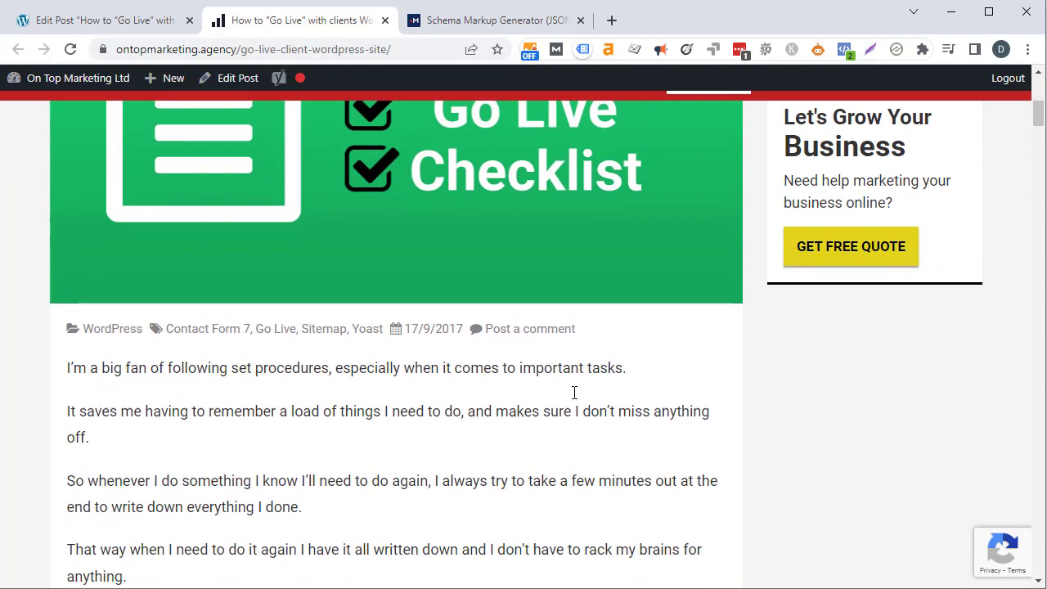
pyautogui.moveTo(74, 433); pyautogui.dragTo(488, 438)
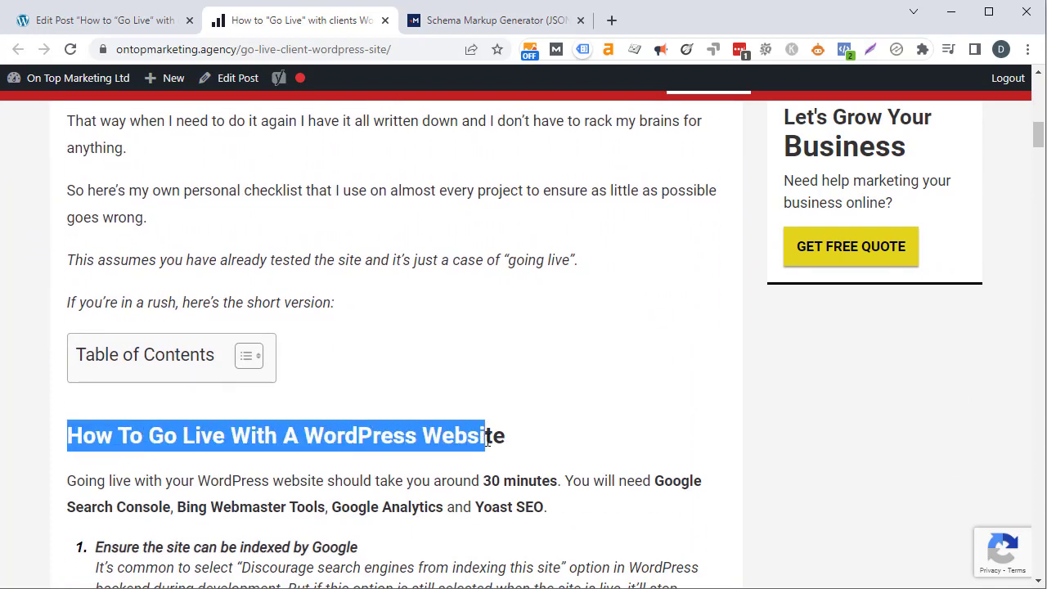
pyautogui.moveTo(249, 483); pyautogui.dragTo(419, 508)
pyautogui.scroll(-5, 424, 506)
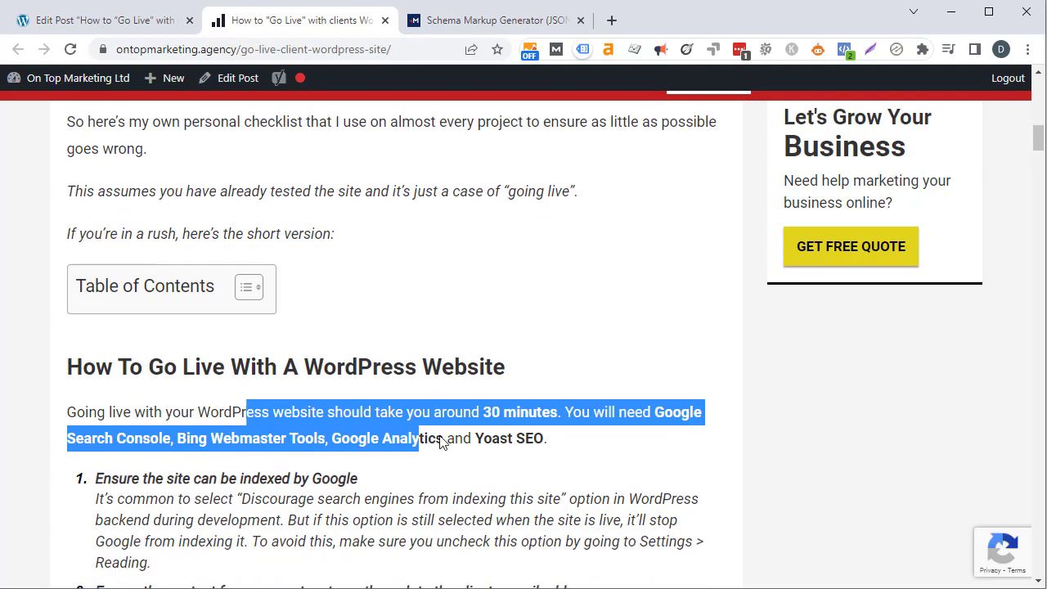
pyautogui.scroll(-4, 263, 374)
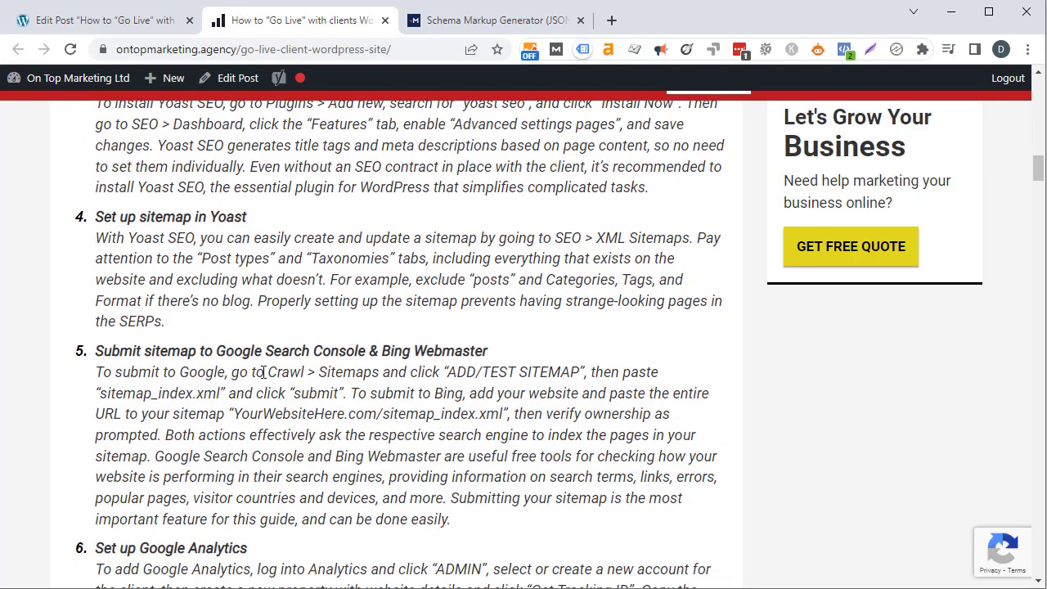
pyautogui.scroll(3, 265, 380)
pyautogui.scroll(-1, 268, 391)
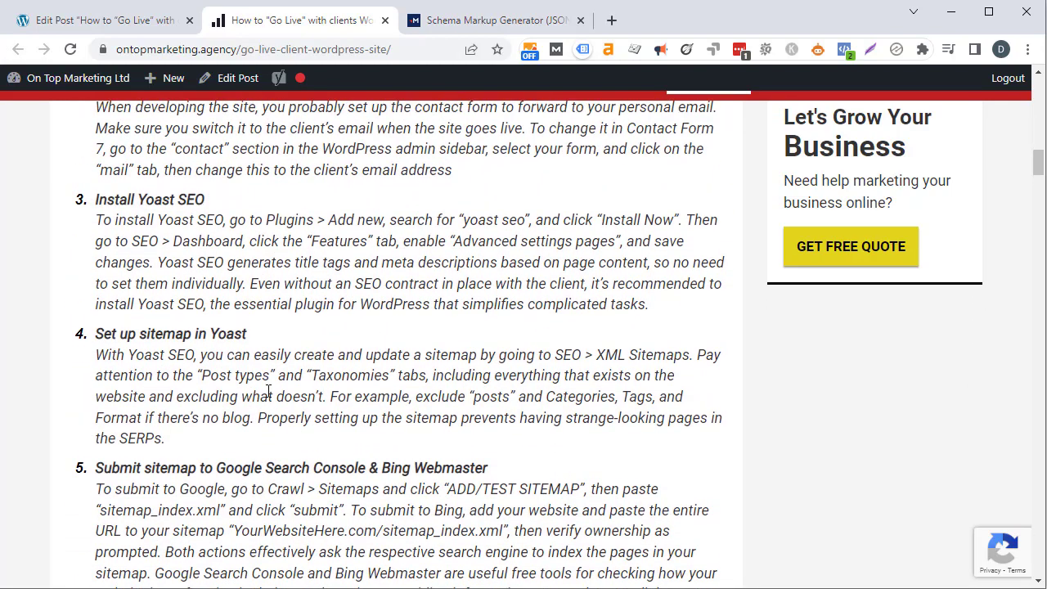
pyautogui.scroll(5, 268, 391)
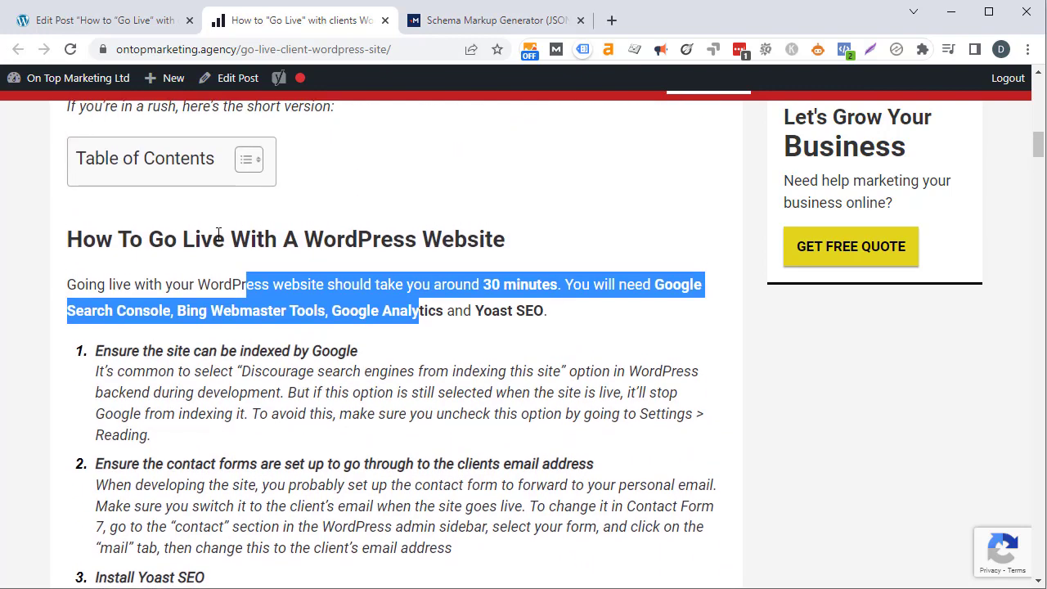
pyautogui.tripleClick(228, 249)
pyautogui.tripleClick(255, 296)
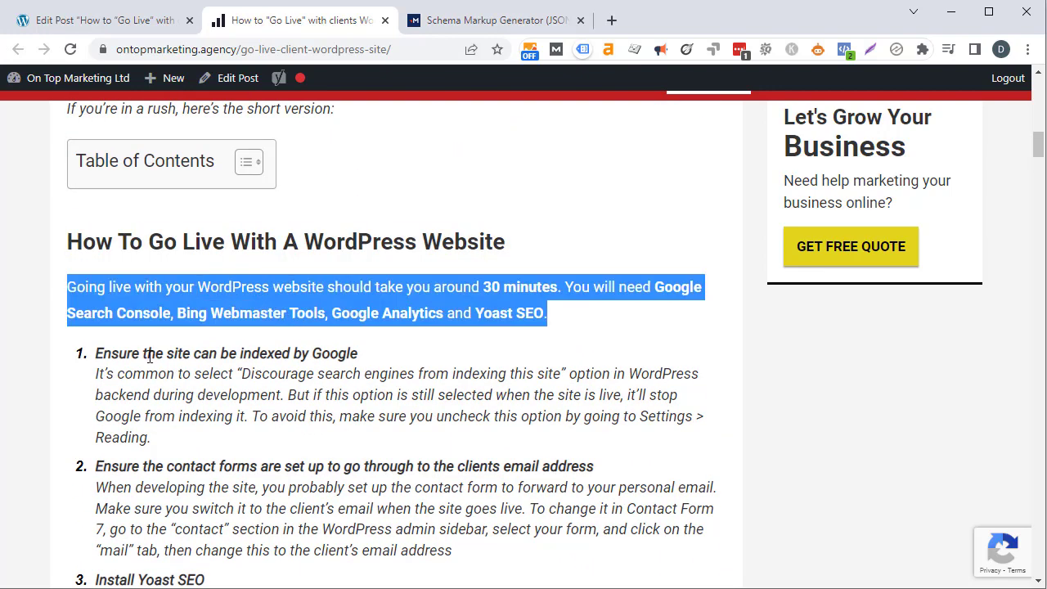
pyautogui.scroll(-3, 149, 357)
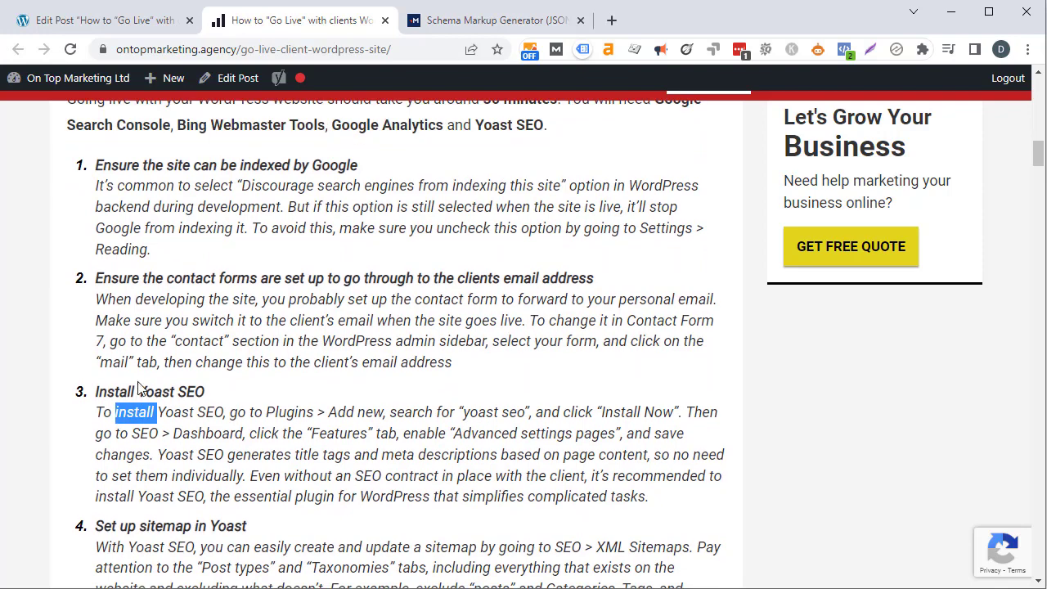
pyautogui.tripleClick(139, 392)
pyautogui.scroll(-5, 149, 455)
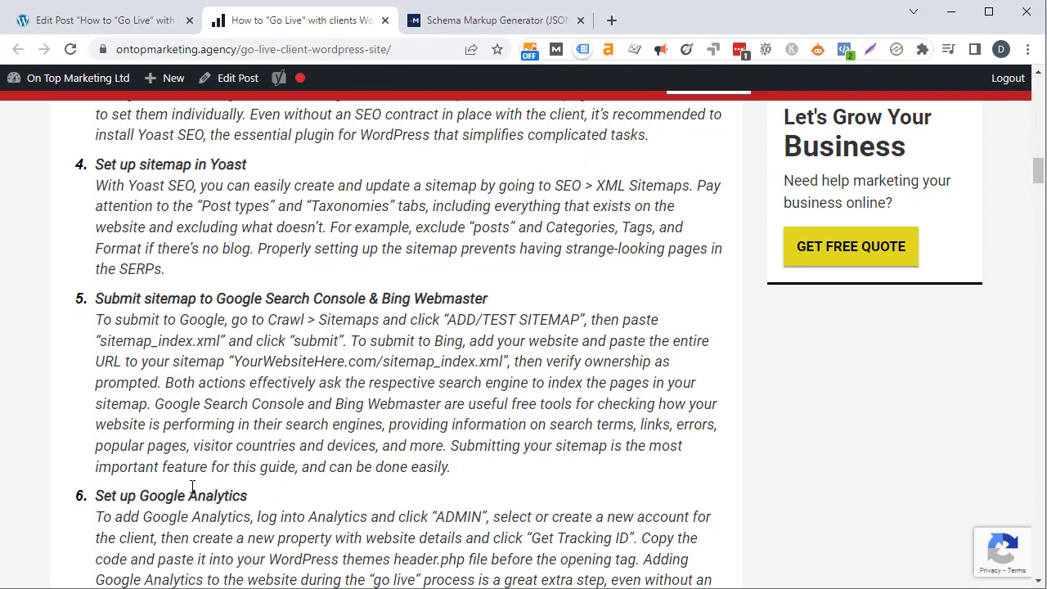
pyautogui.scroll(-1, 198, 477)
pyautogui.scroll(2, 310, 278)
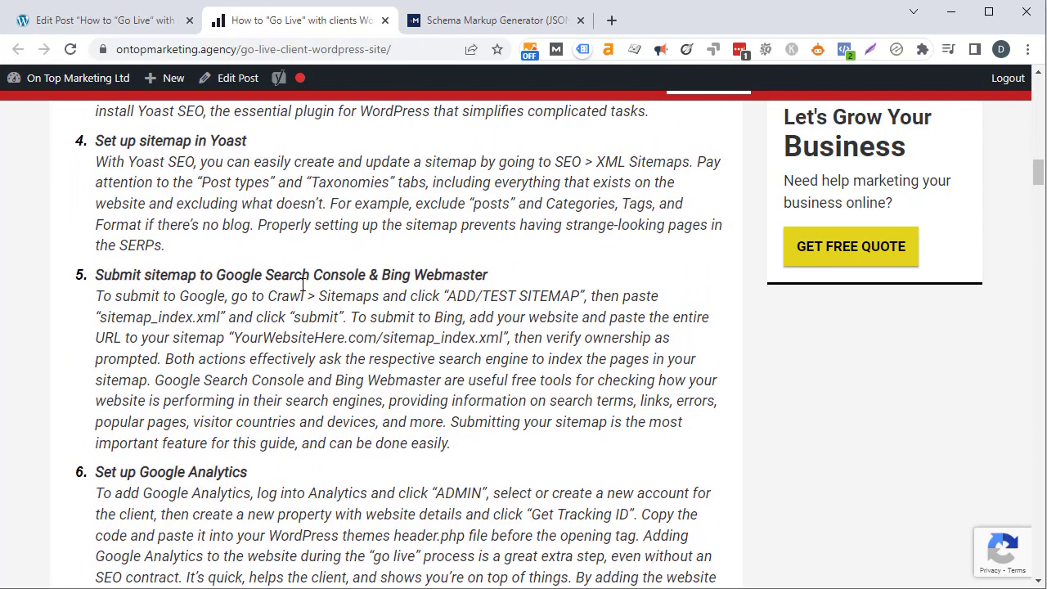
# Step: Choose How-to as the markup type in the Schema Markup Generator and look over its form fields
pyautogui.click(442, 23)
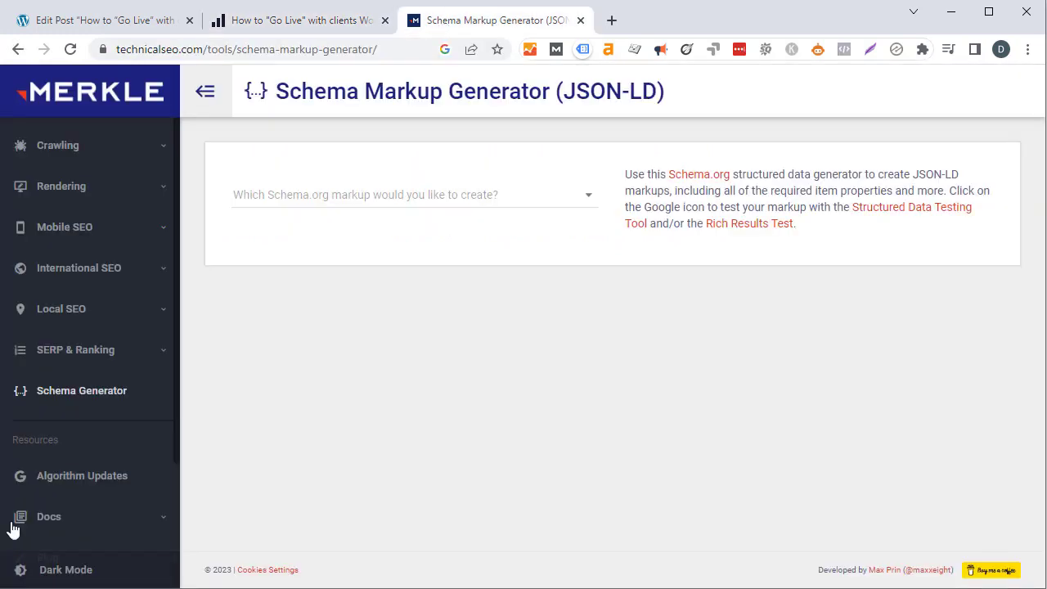
pyautogui.click(349, 204)
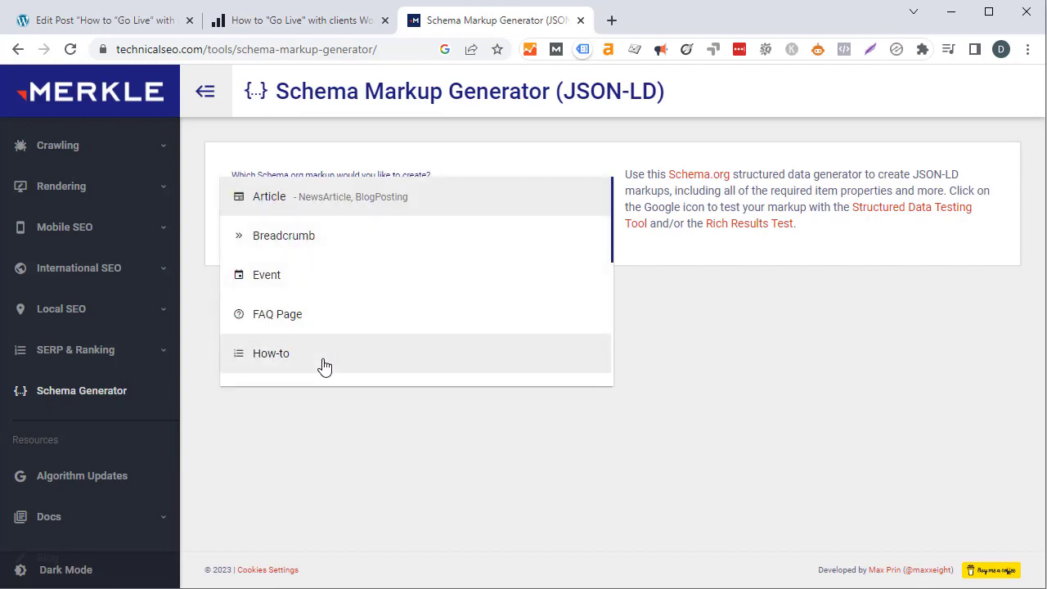
pyautogui.click(278, 367)
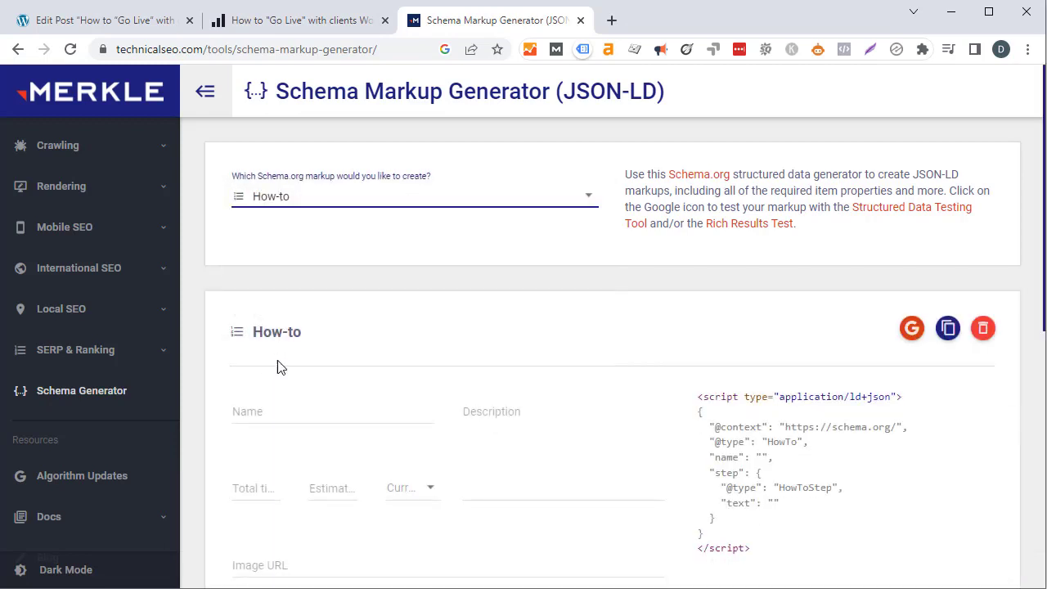
pyautogui.scroll(-2, 416, 355)
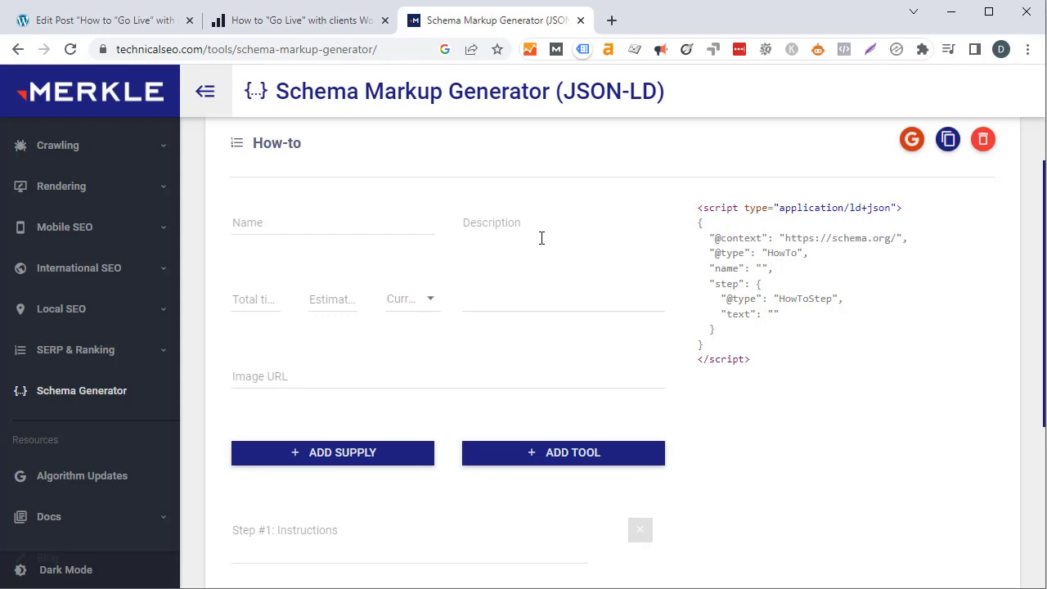
pyautogui.click(253, 304)
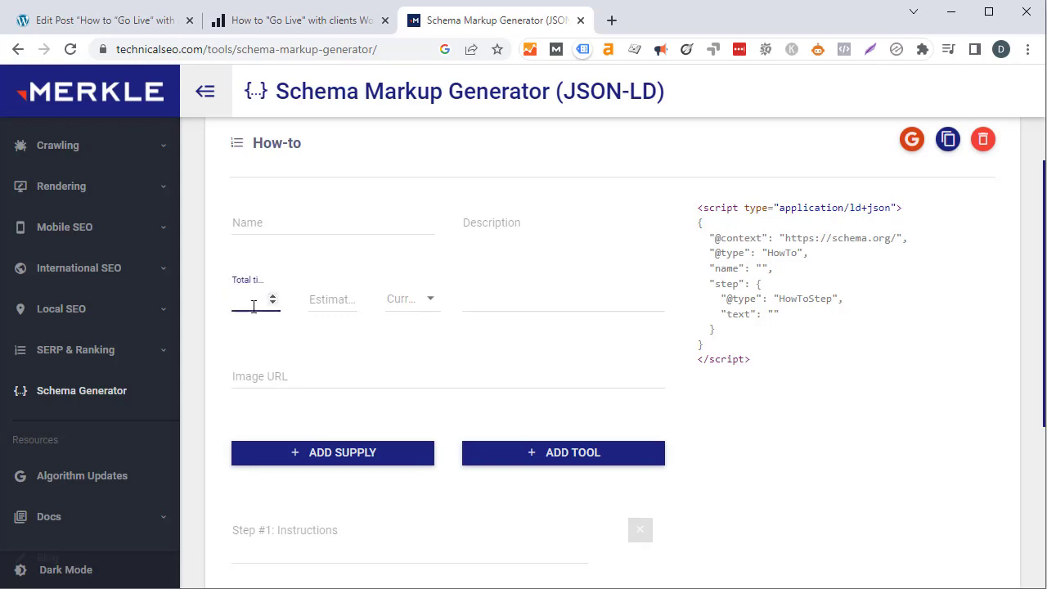
pyautogui.click(344, 299)
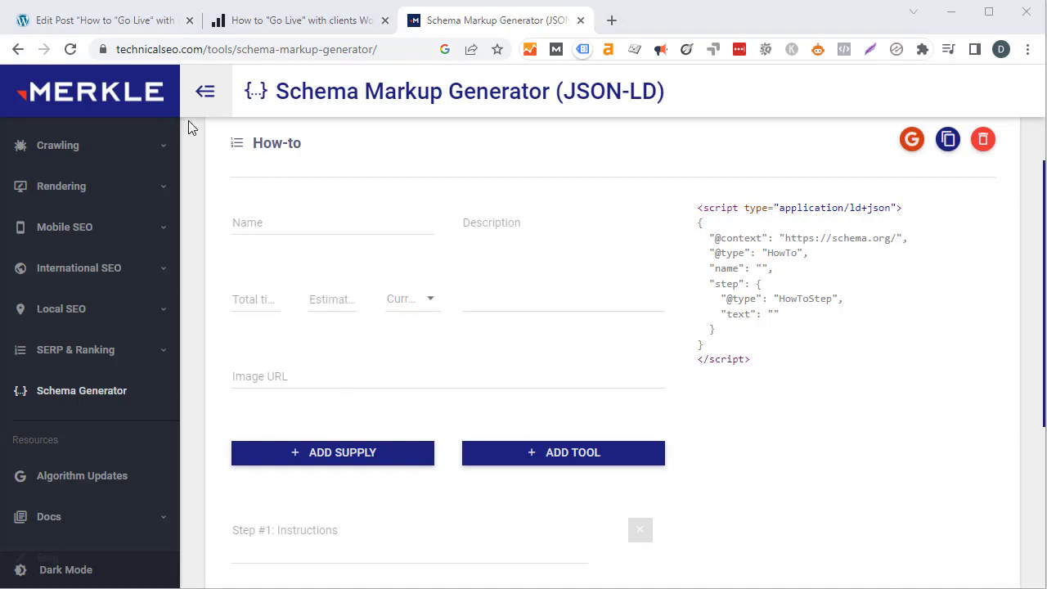
# Step: Copy the article heading "How To Go Live With A WordPress Website" into the How-to markup's Name
pyautogui.click(260, 27)
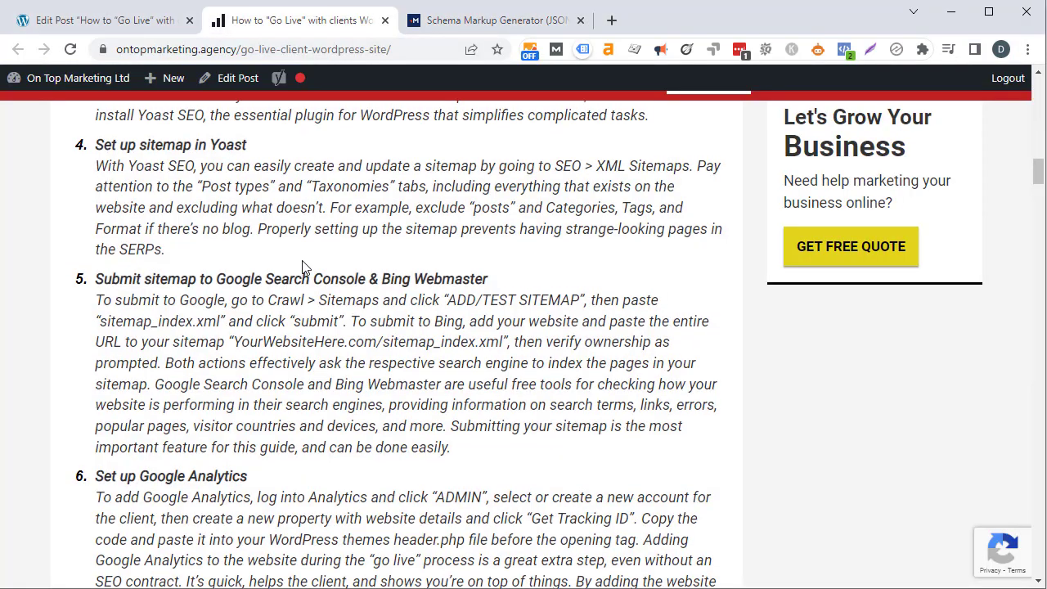
pyautogui.scroll(5, 208, 263)
pyautogui.scroll(3, 208, 262)
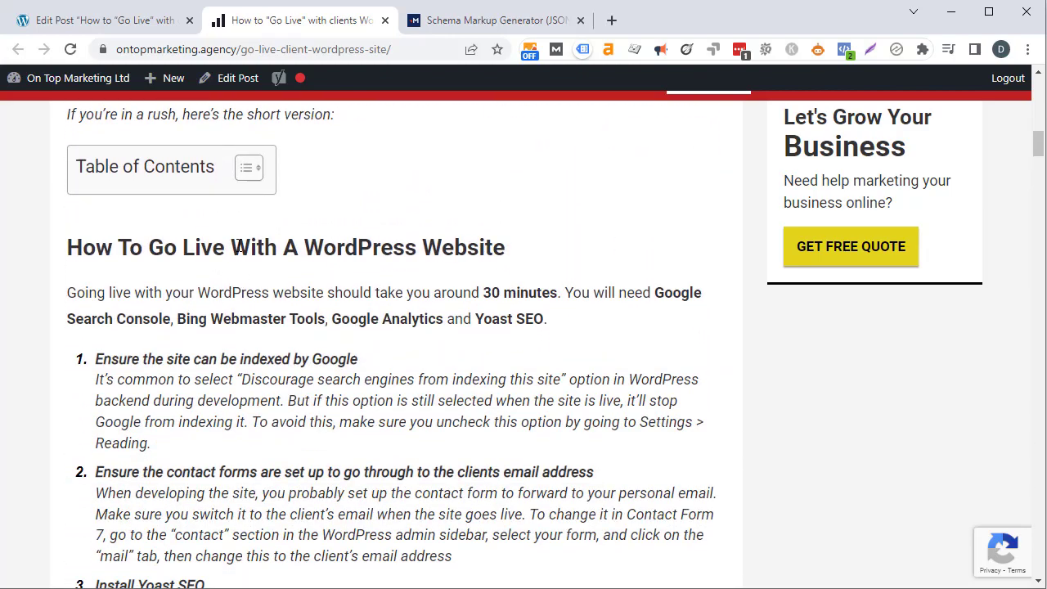
pyautogui.tripleClick(305, 239)
pyautogui.hotkey('ctrl', 'c')
pyautogui.click(451, 19)
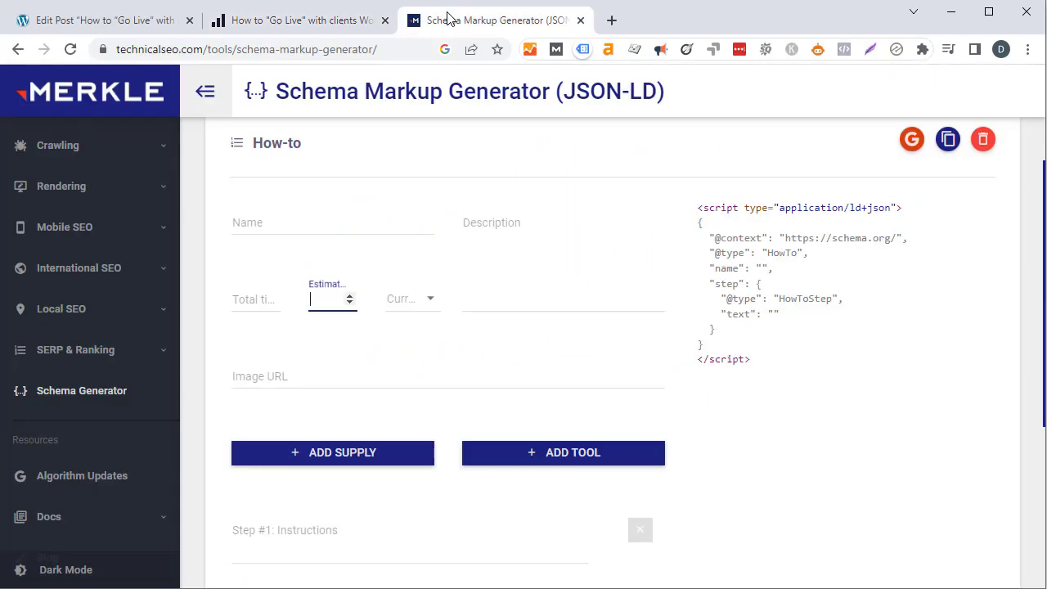
pyautogui.click(387, 229)
pyautogui.hotkey('ctrl', 'v')
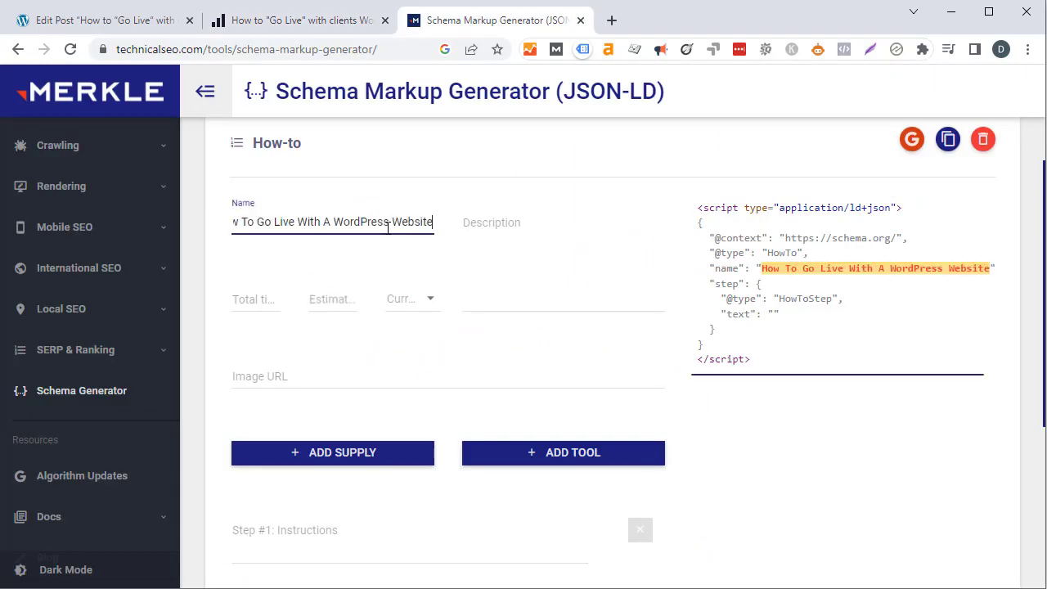
# Step: Copy the article's paragraph beginning "Going live with your WordPress website" into the Description and set the total time to 30 minutes
pyautogui.click(327, 23)
pyautogui.tripleClick(321, 296)
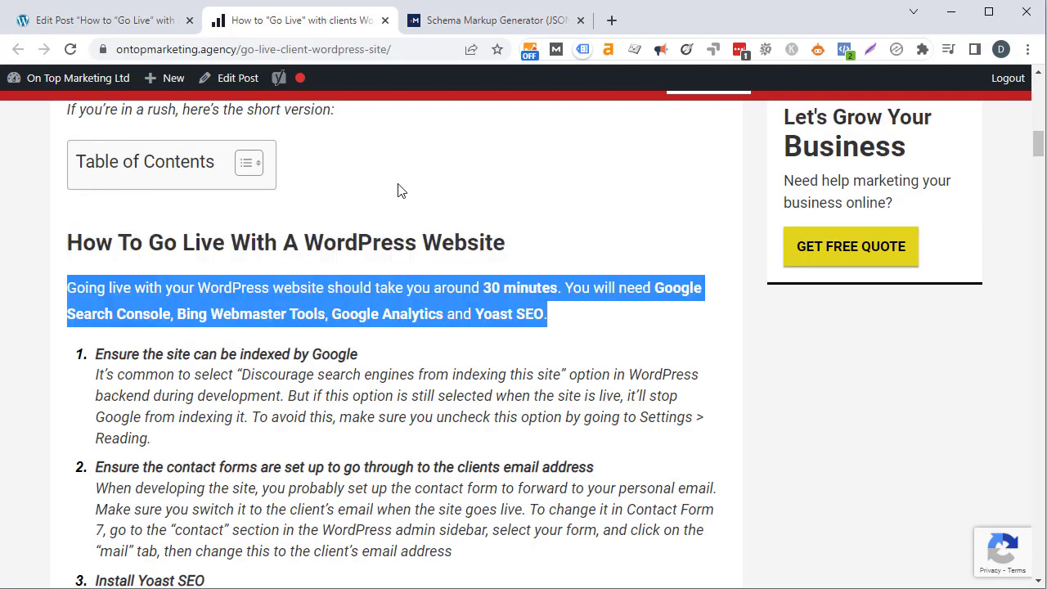
pyautogui.click(490, 21)
pyautogui.click(577, 254)
pyautogui.hotkey('ctrl', 'v')
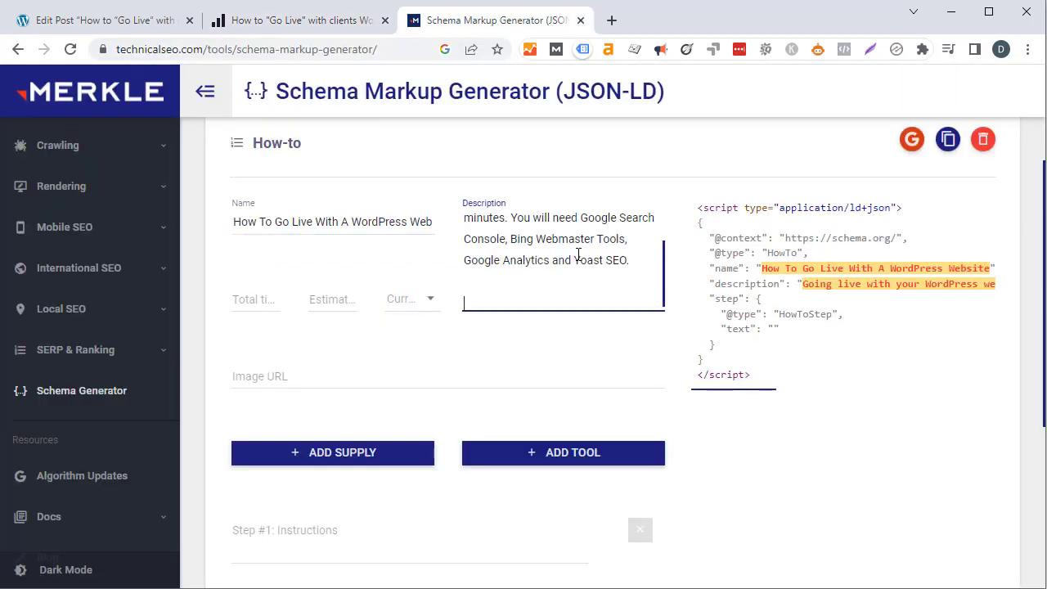
pyautogui.click(267, 299)
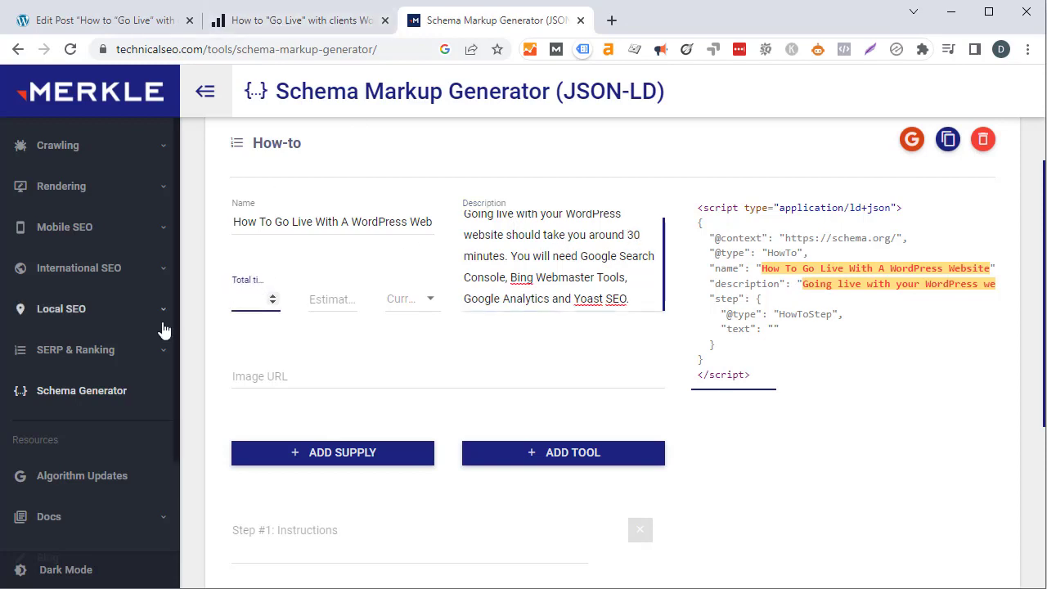
pyautogui.write('30')
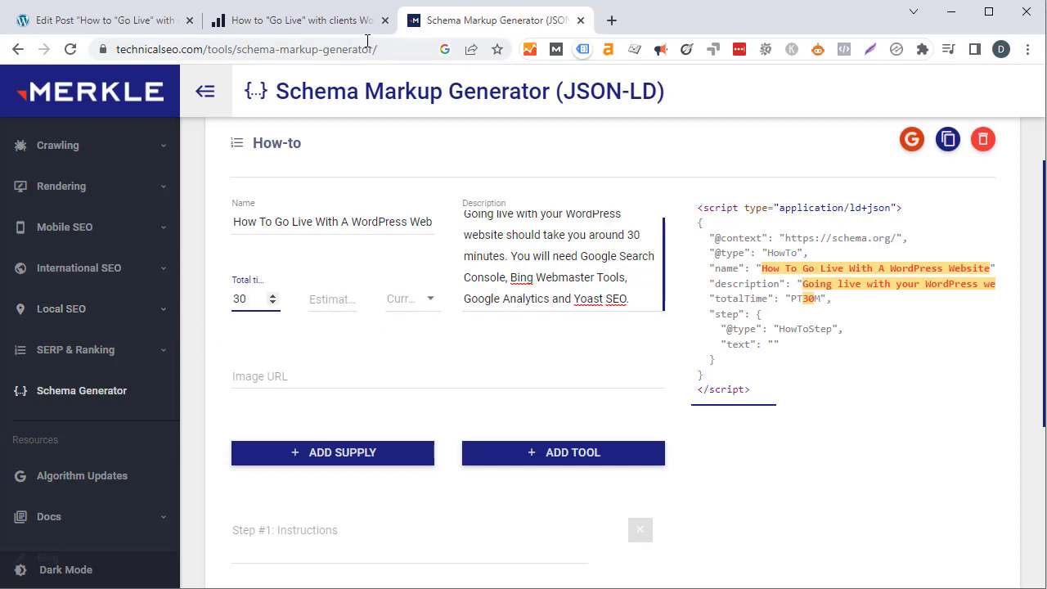
# Step: Copy the address of the article's WordPress "Go Live" Checklist image into the How-to markup's main Image URL
pyautogui.click(333, 364)
pyautogui.click(346, 25)
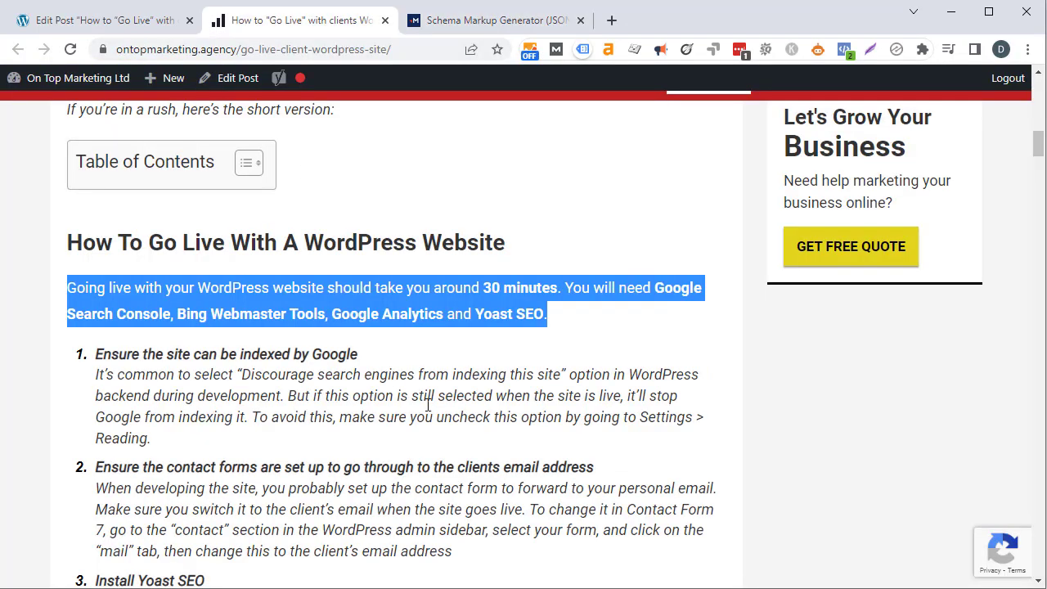
pyautogui.scroll(13, 427, 405)
pyautogui.scroll(-3, 427, 368)
pyautogui.scroll(1, 778, 453)
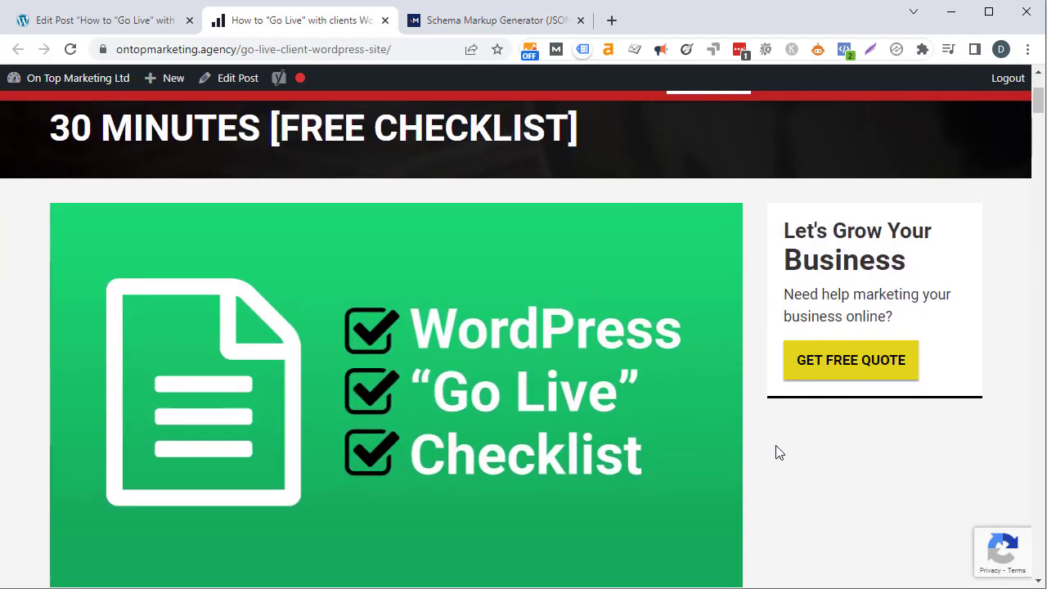
pyautogui.rightClick(458, 387)
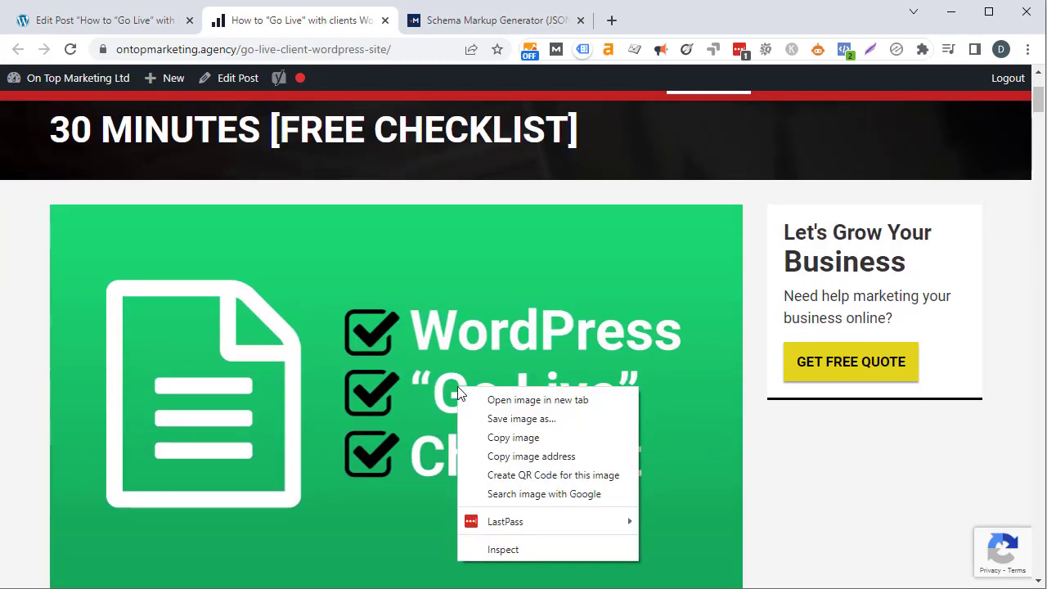
pyautogui.click(548, 458)
pyautogui.click(475, 27)
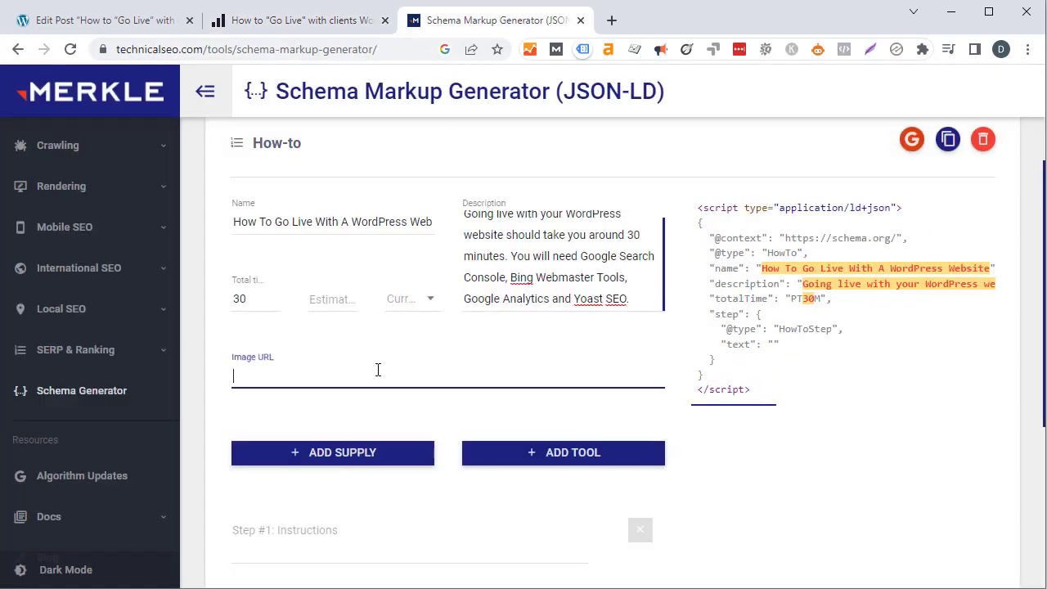
pyautogui.click(374, 369)
pyautogui.hotkey('ctrl', 'v')
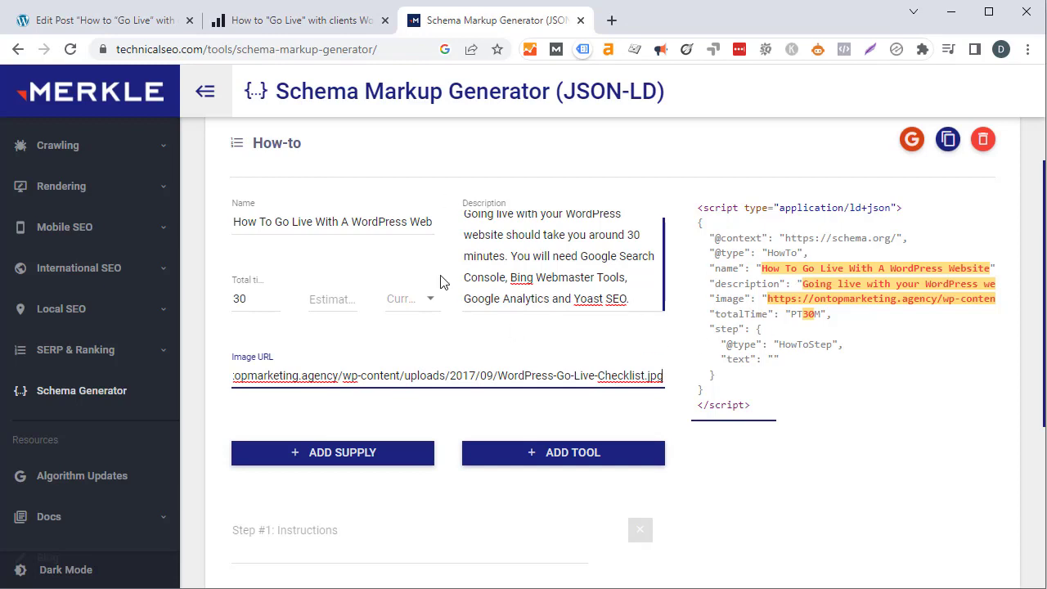
# Step: Add three empty tool entries to the How-to markup
pyautogui.scroll(-3, 733, 357)
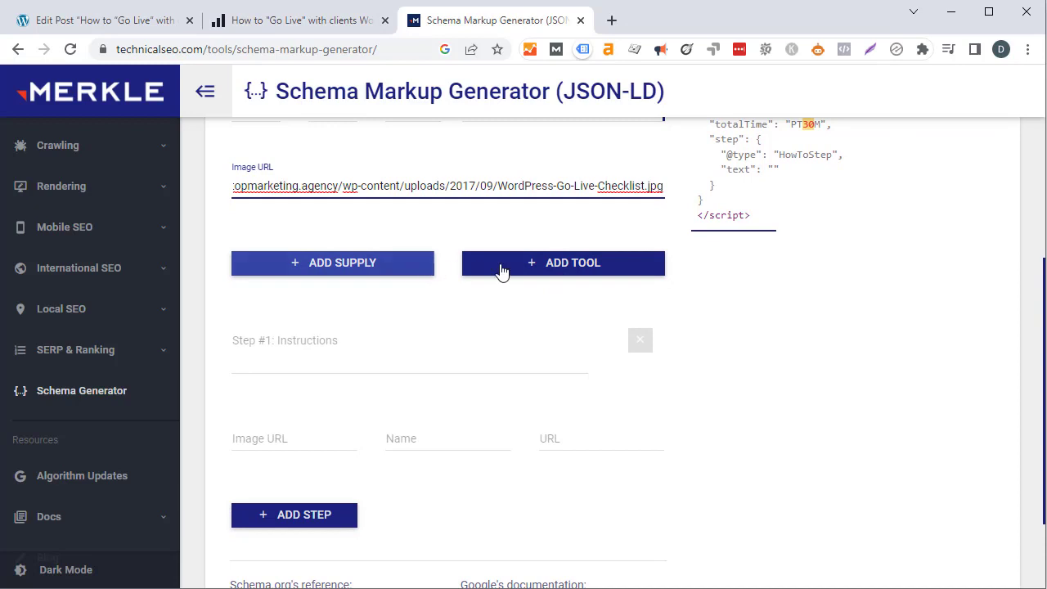
pyautogui.click(543, 266)
pyautogui.click(540, 340)
pyautogui.click(540, 419)
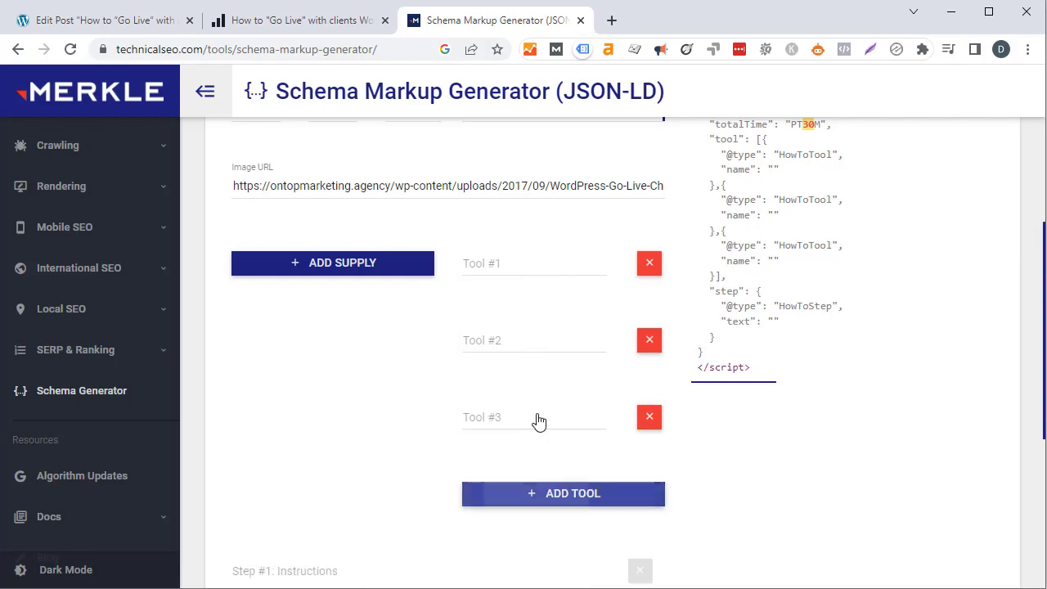
# Step: Copy "Google Search Console" from the article's introductory paragraph into Tool #1 of the How-to markup
pyautogui.click(332, 23)
pyautogui.scroll(-10, 601, 389)
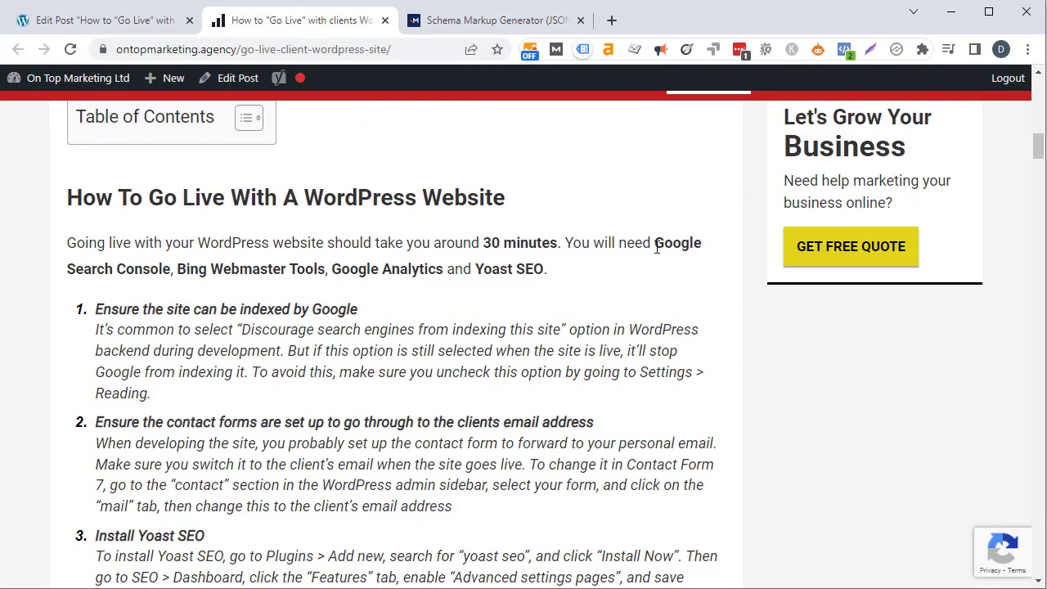
pyautogui.moveTo(656, 248); pyautogui.dragTo(173, 263)
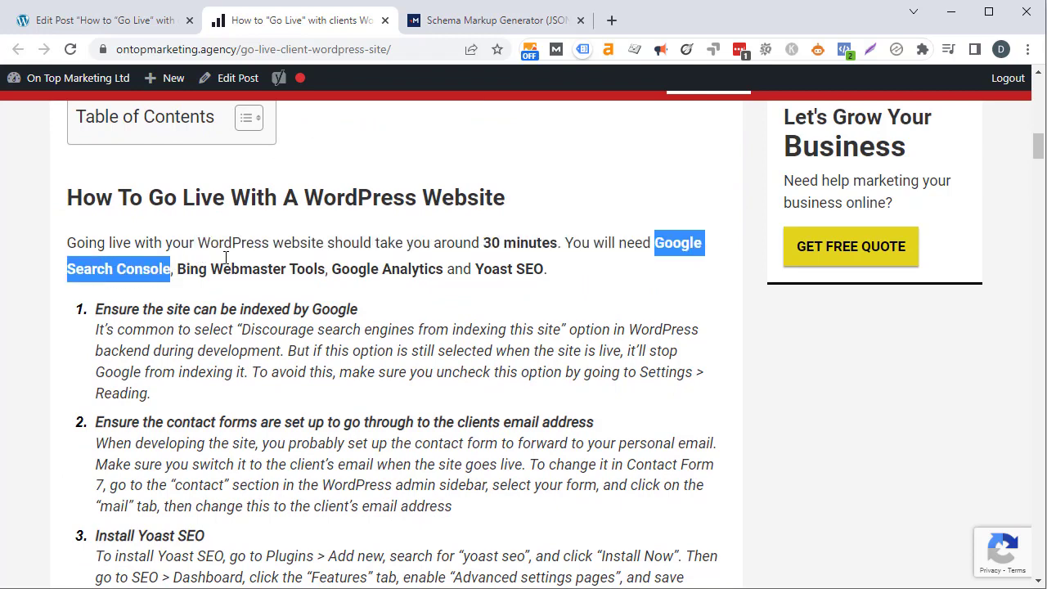
pyautogui.click(483, 31)
pyautogui.click(561, 259)
pyautogui.hotkey('ctrl', 'v')
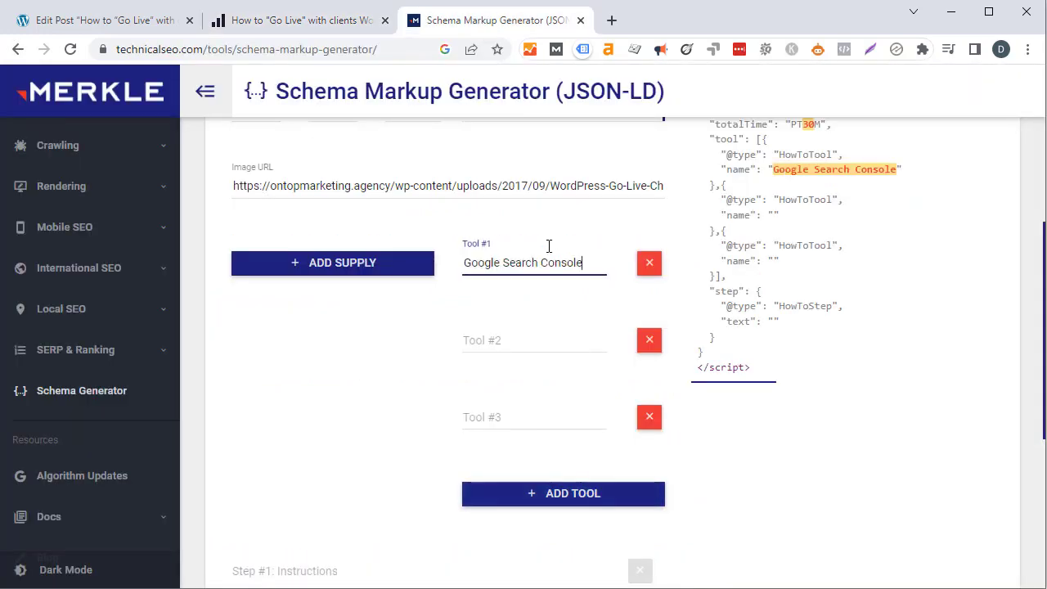
# Step: Copy "Bing Webmaster Tools" from the article's introductory paragraph into Tool #2 of the How-to markup
pyautogui.click(255, 18)
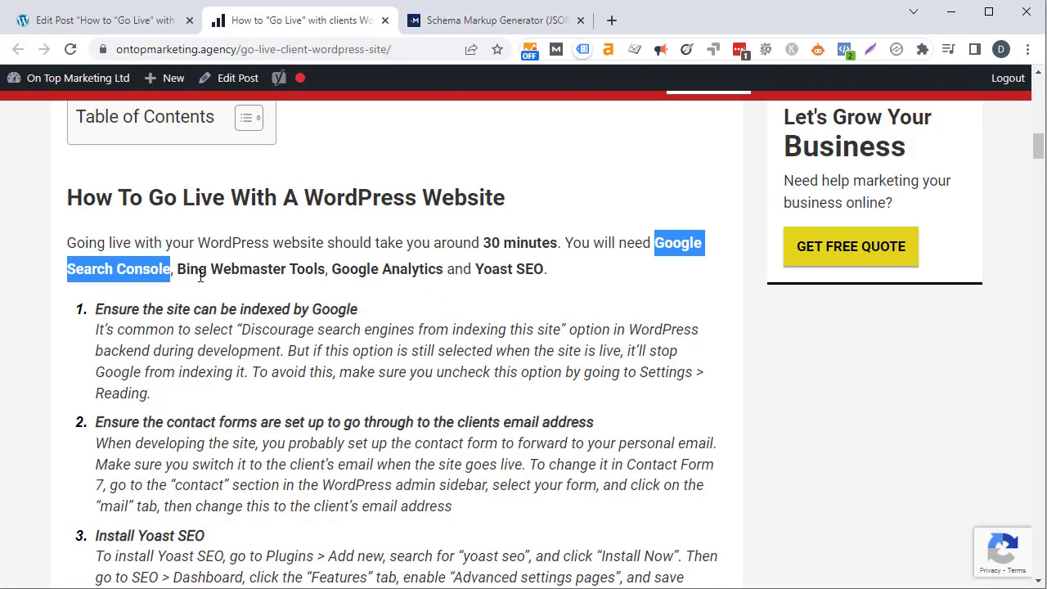
pyautogui.moveTo(176, 271); pyautogui.dragTo(326, 270)
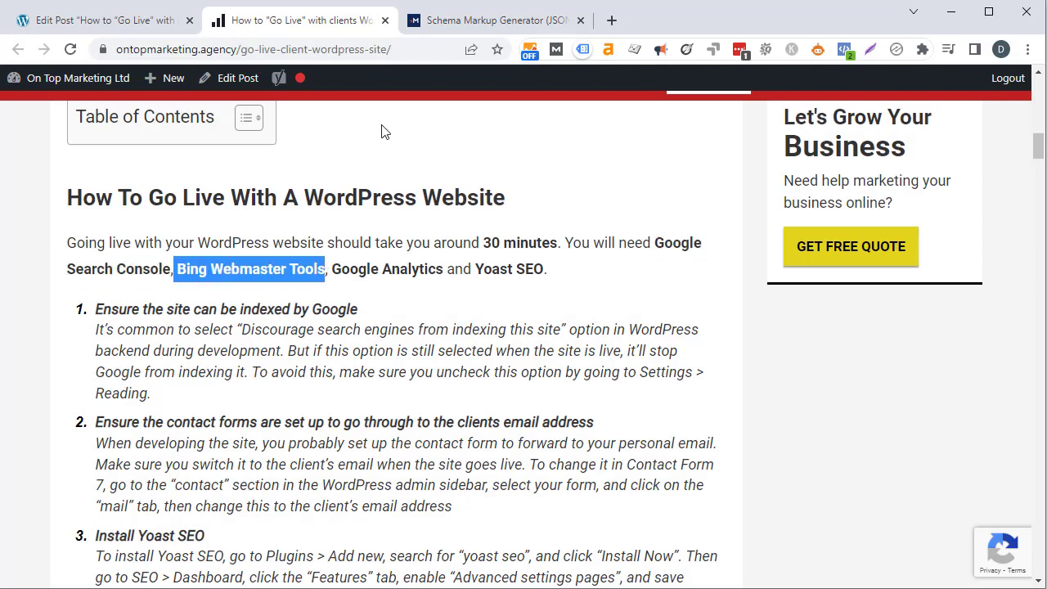
pyautogui.click(491, 20)
pyautogui.click(570, 338)
pyautogui.hotkey('ctrl', 'v')
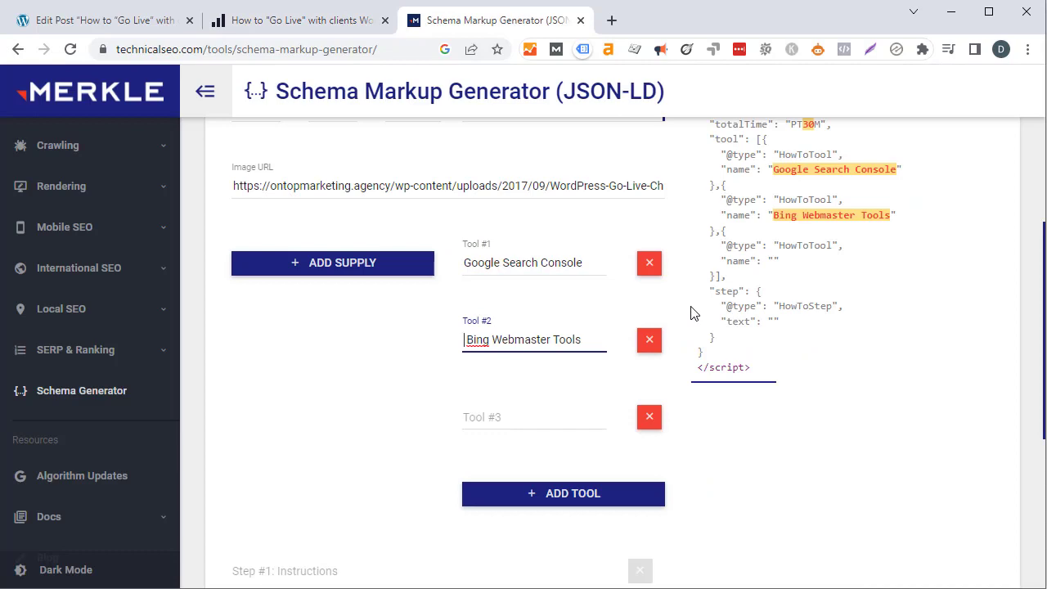
# Step: Copy "Google Analytics" from the article's introductory paragraph into Tool #3 of the How-to markup
pyautogui.click(298, 20)
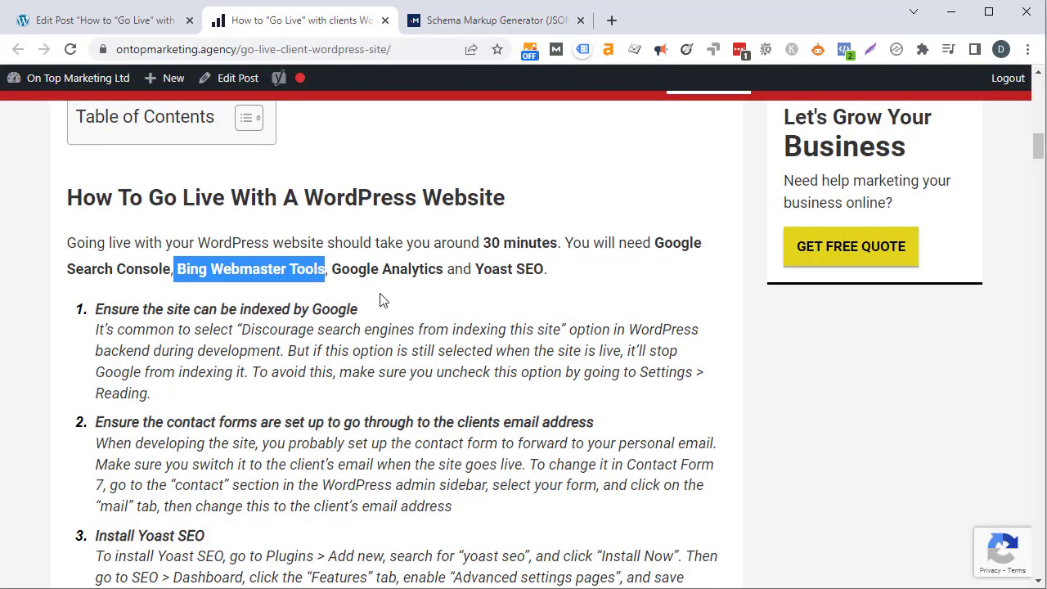
pyautogui.moveTo(331, 268); pyautogui.dragTo(444, 269)
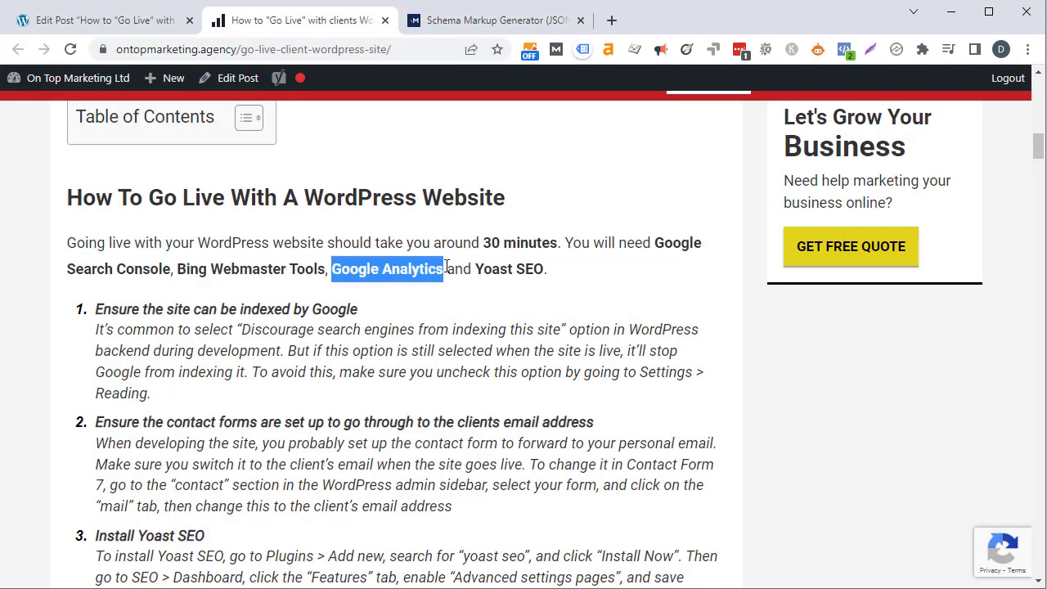
pyautogui.hotkey('ctrl', 'c')
pyautogui.click(518, 27)
pyautogui.click(532, 415)
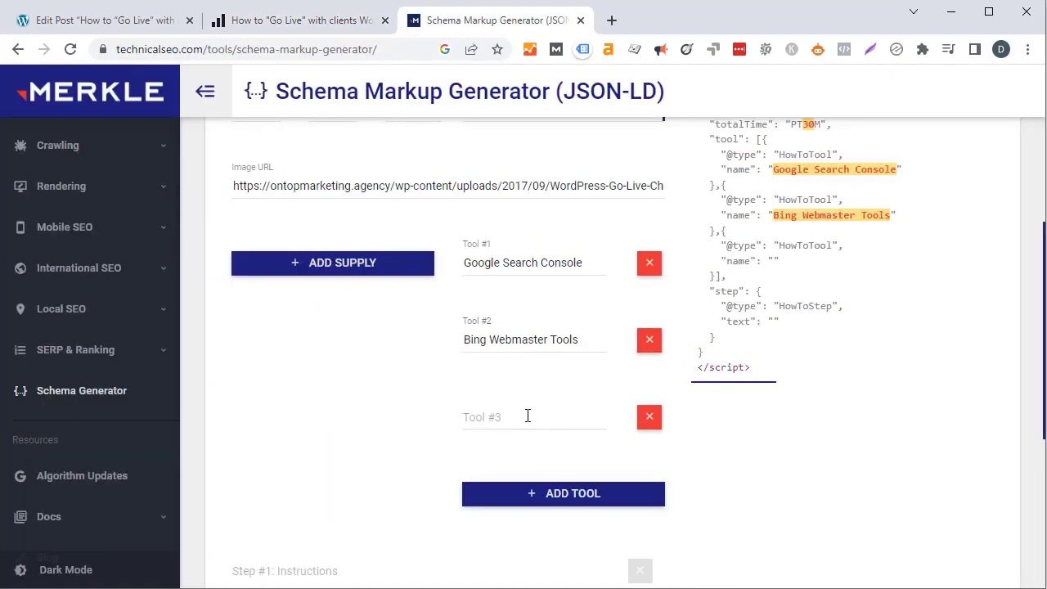
pyautogui.hotkey('ctrl', 'v')
# Step: Add a fourth tool entry to the How-to markup and fill it with "Yoast SEO" copied from the article
pyautogui.click(532, 493)
pyautogui.click(355, 25)
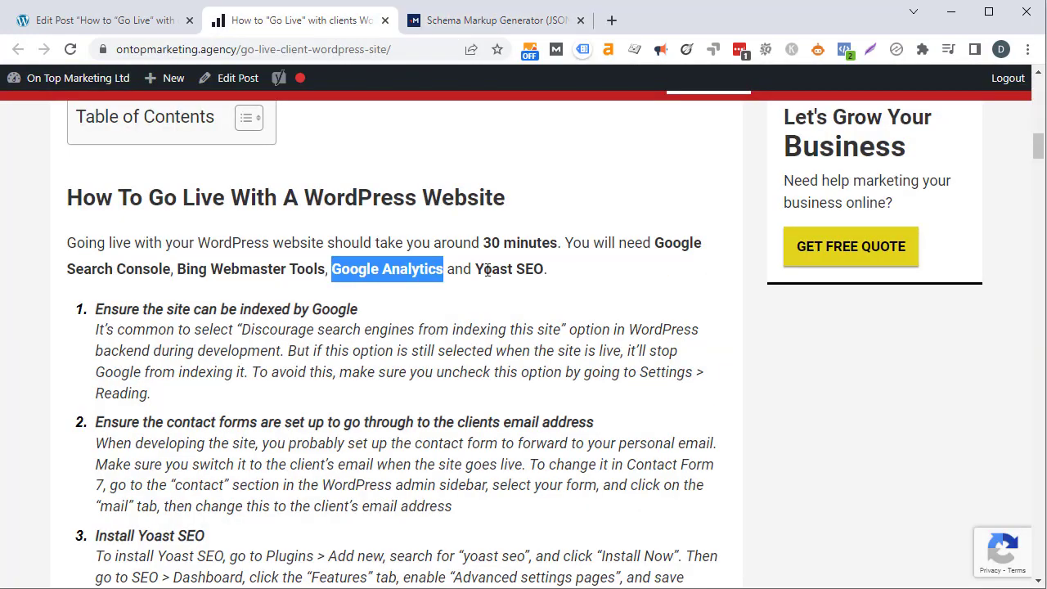
pyautogui.moveTo(478, 268); pyautogui.dragTo(544, 269)
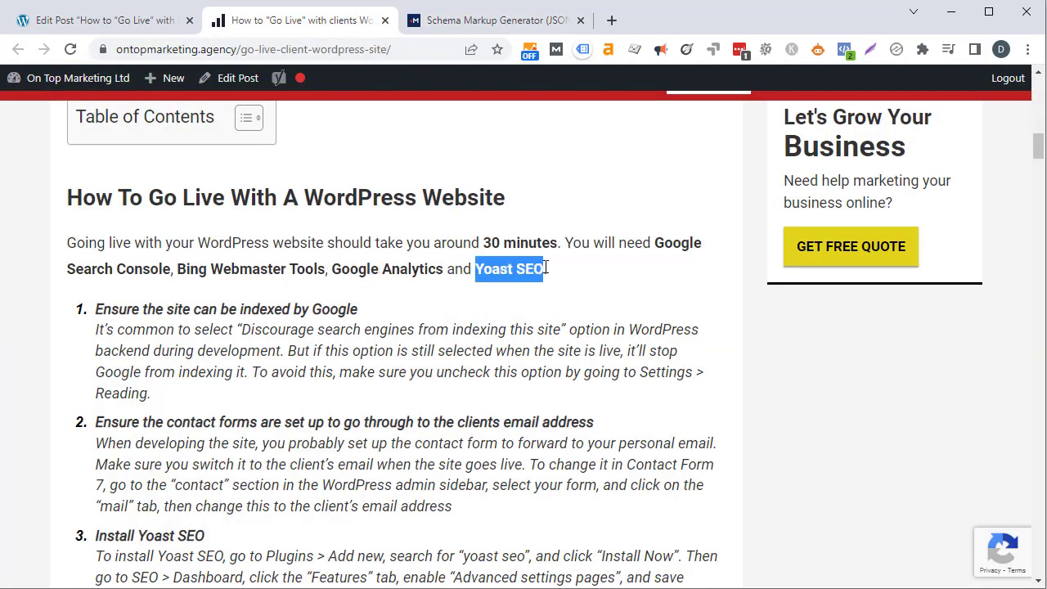
pyautogui.hotkey('ctrl', 'c')
pyautogui.click(470, 27)
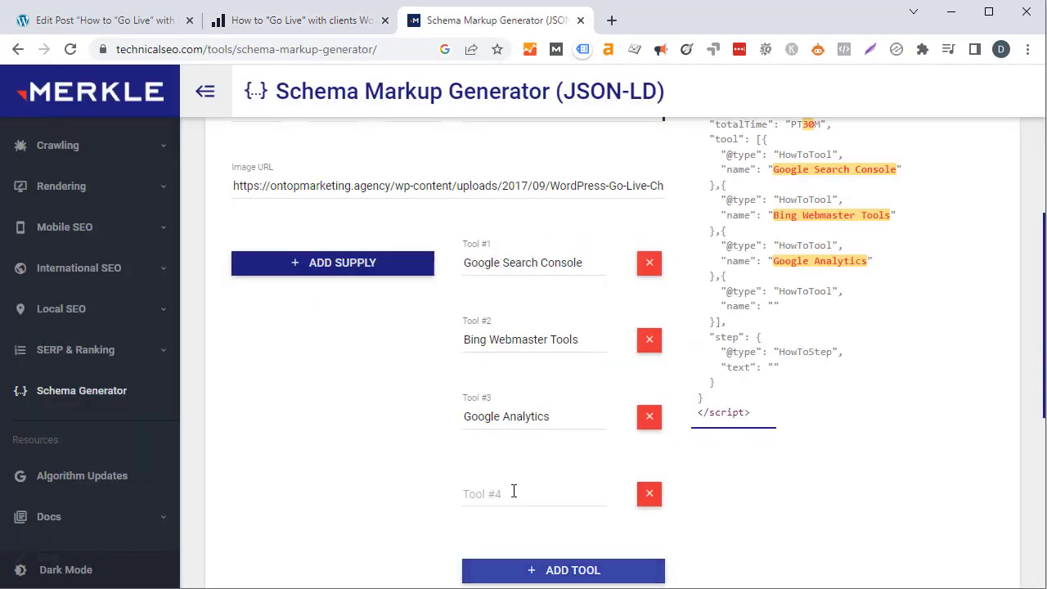
pyautogui.click(523, 495)
pyautogui.hotkey('ctrl', 'v')
pyautogui.hotkey('alt', 'Tab')
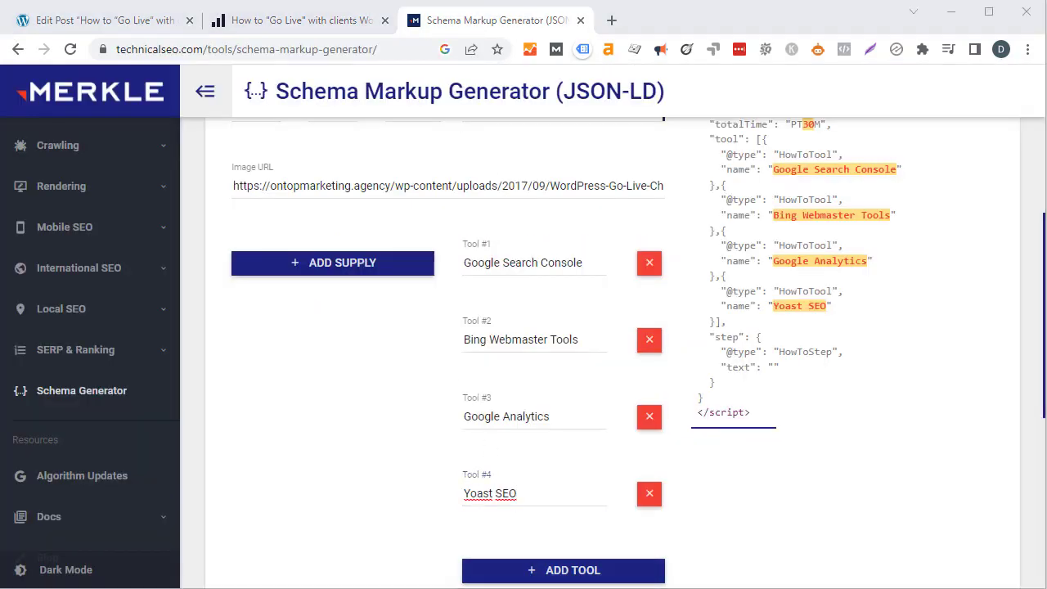
pyautogui.click(928, 523)
# Step: Examine the Step #1 Instructions and Name fields against the headings and descriptions in the article's numbered list
pyautogui.scroll(-5, 927, 518)
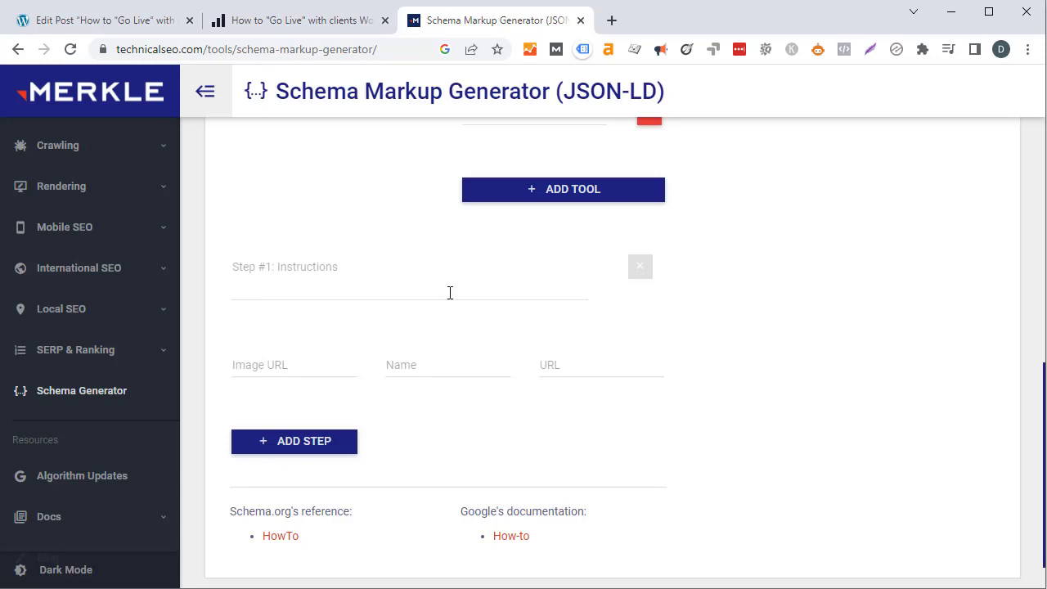
pyautogui.click(322, 276)
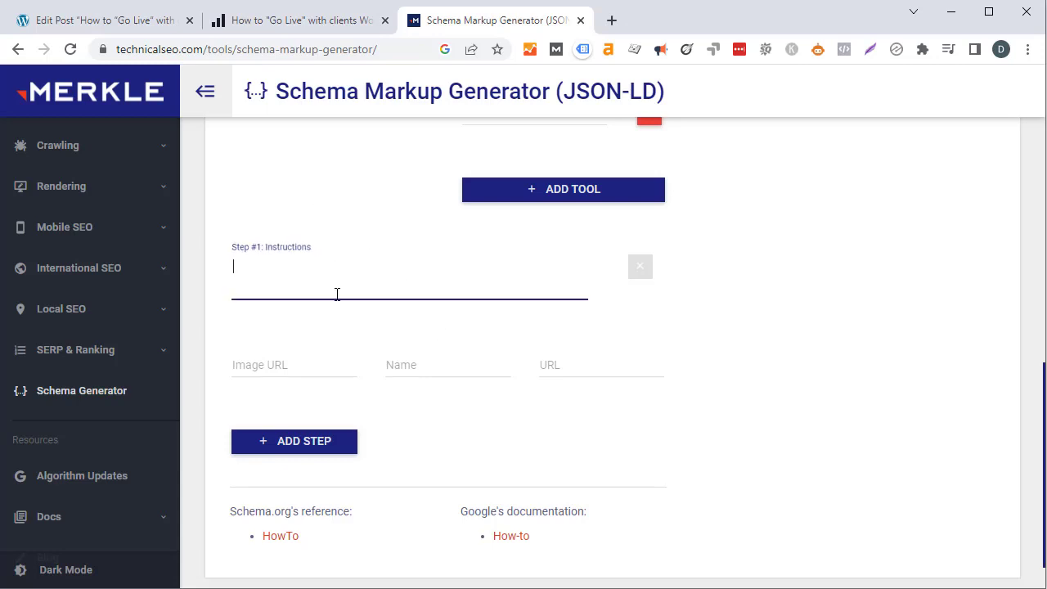
pyautogui.click(413, 363)
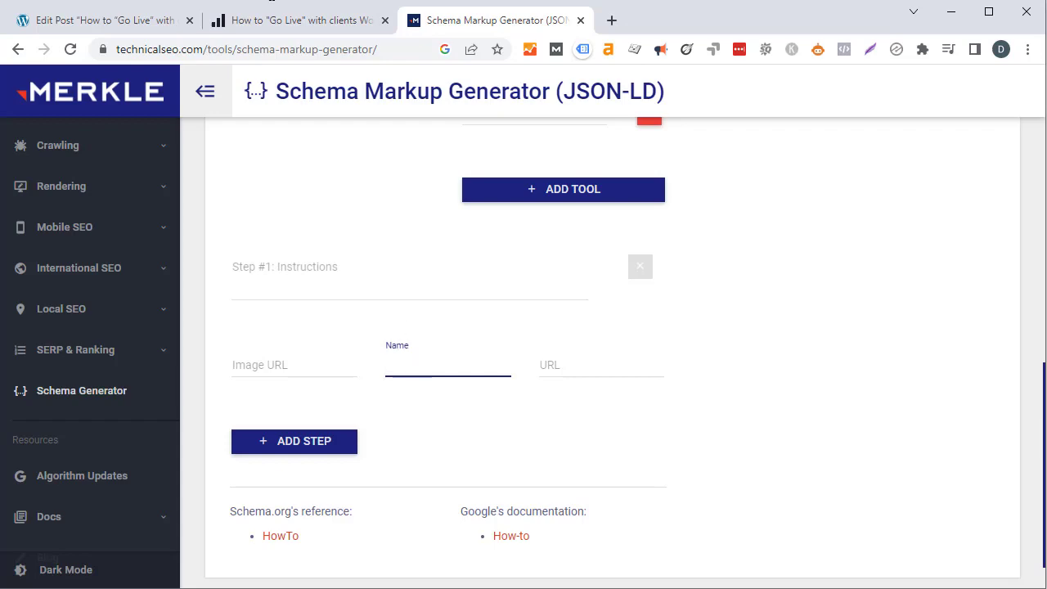
pyautogui.click(272, 12)
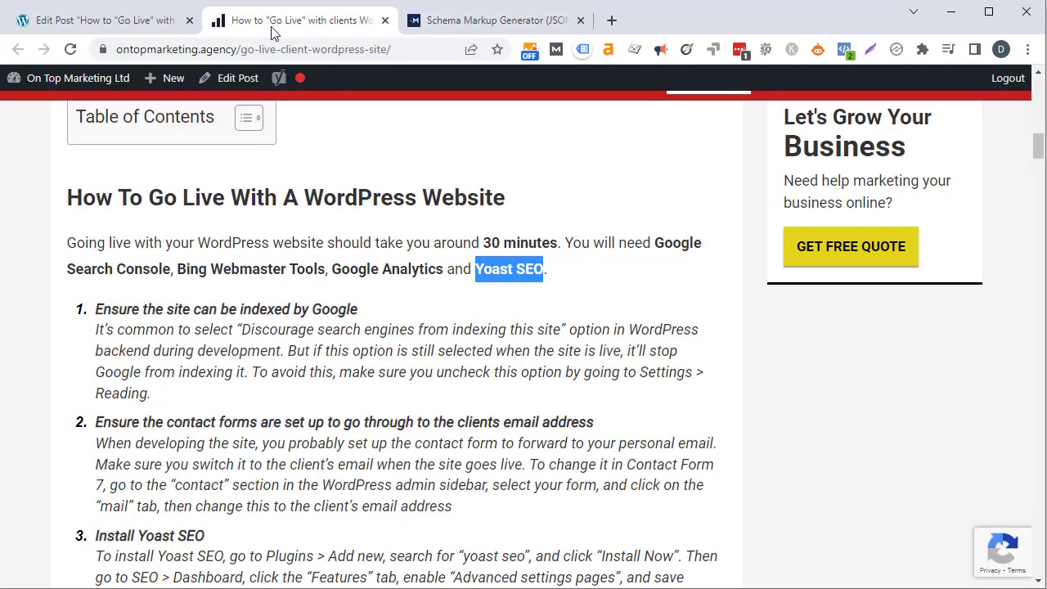
pyautogui.tripleClick(240, 309)
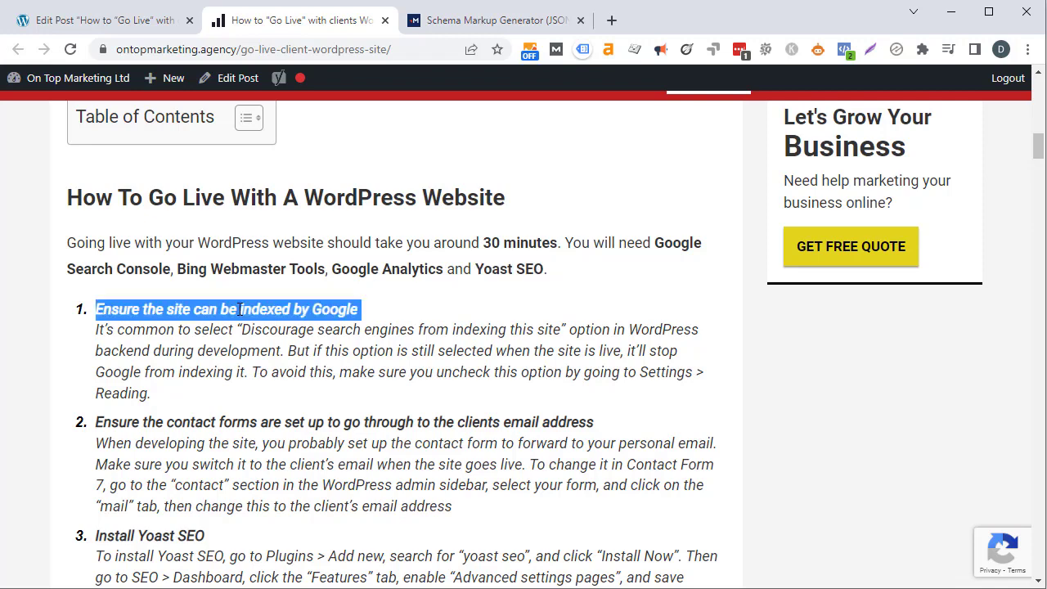
pyautogui.tripleClick(259, 347)
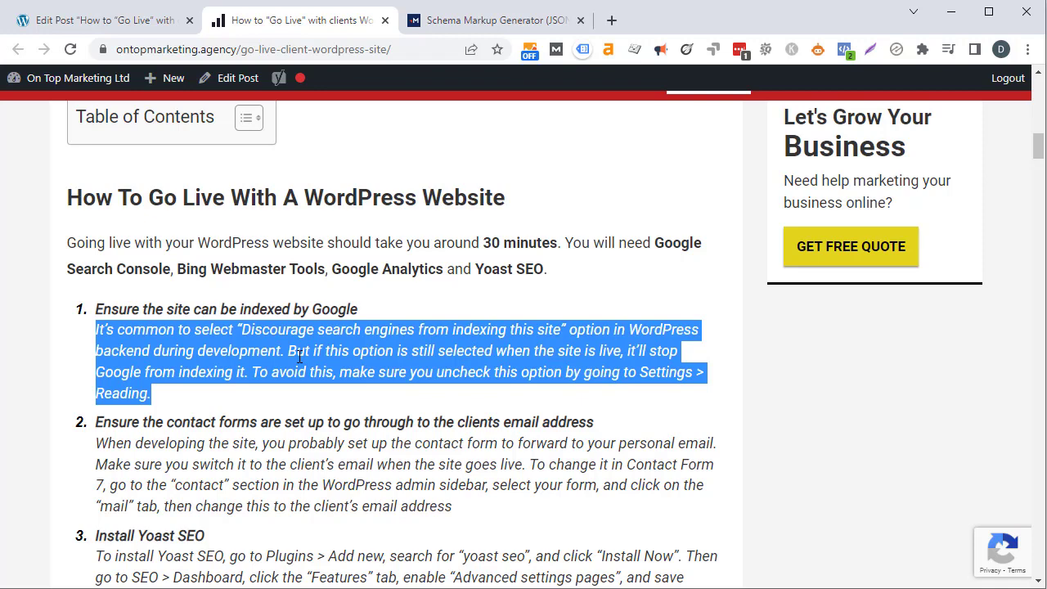
pyautogui.tripleClick(271, 311)
pyautogui.moveTo(242, 329); pyautogui.dragTo(320, 401)
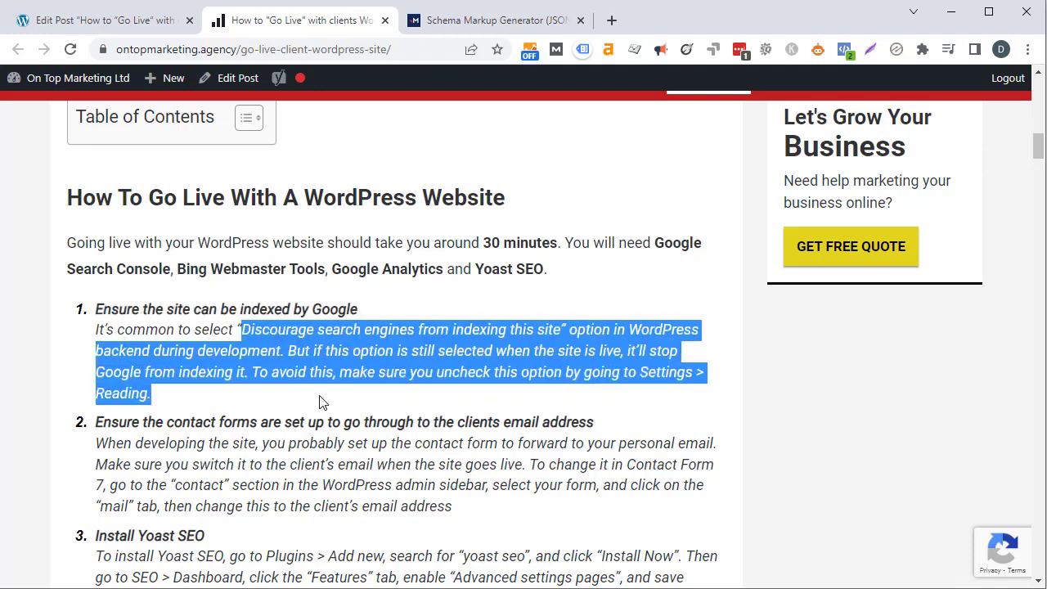
pyautogui.tripleClick(272, 311)
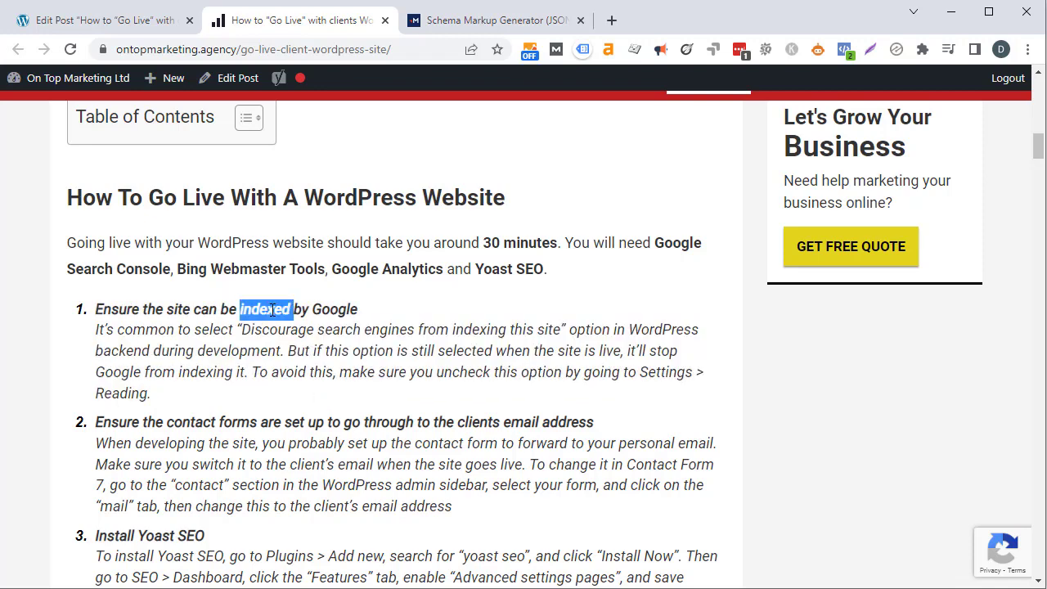
pyautogui.click(219, 423)
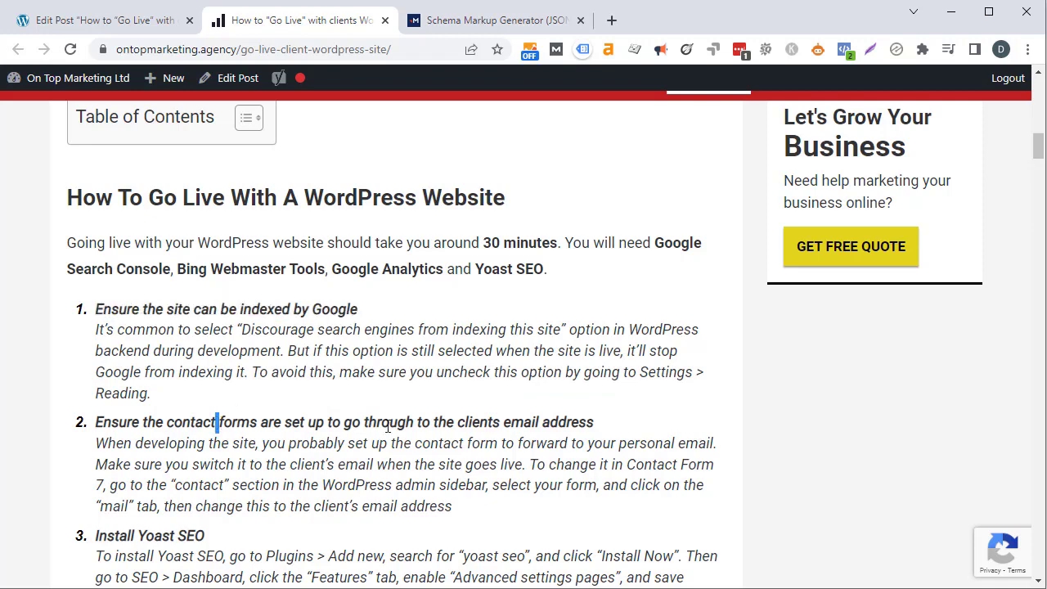
pyautogui.scroll(-2, 570, 418)
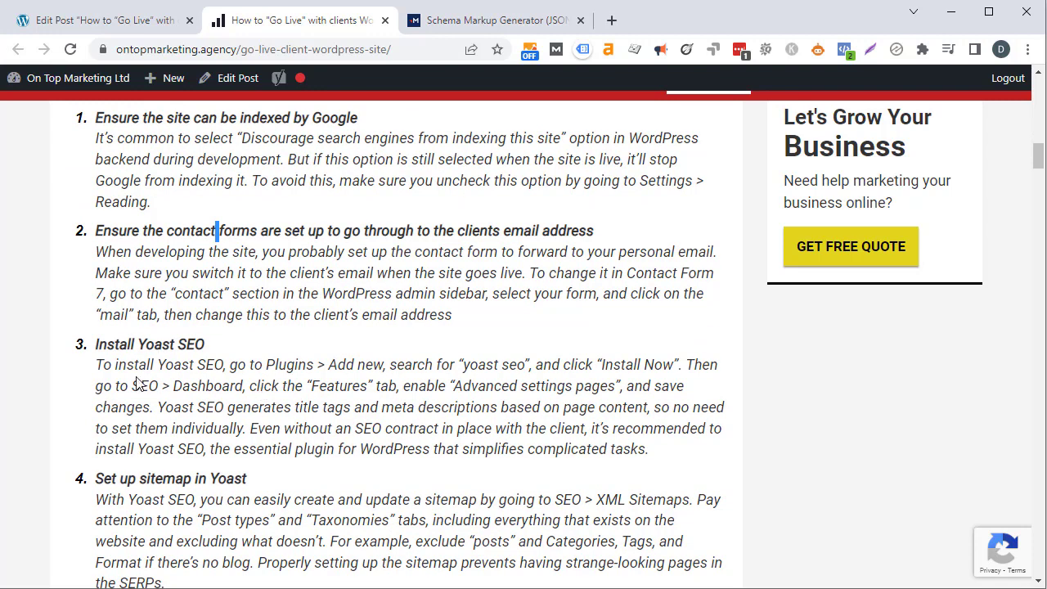
pyautogui.moveTo(115, 365); pyautogui.dragTo(643, 467)
pyautogui.scroll(1, 641, 463)
pyautogui.scroll(1, 641, 463)
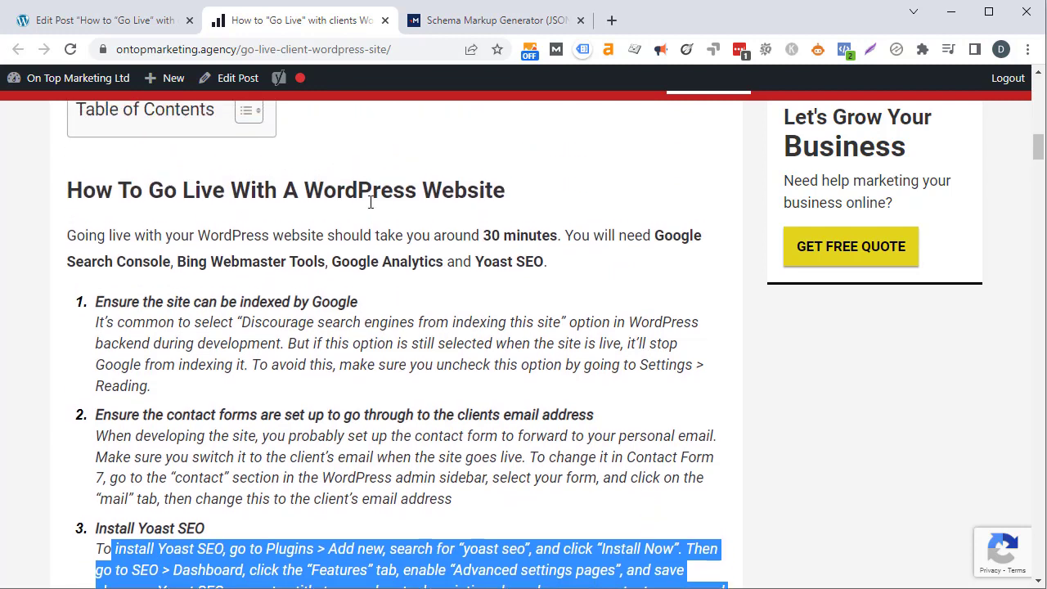
# Step: Copy the article's first list heading, "Ensure the site can be indexed by Google", into the Name of Step #1
pyautogui.tripleClick(323, 305)
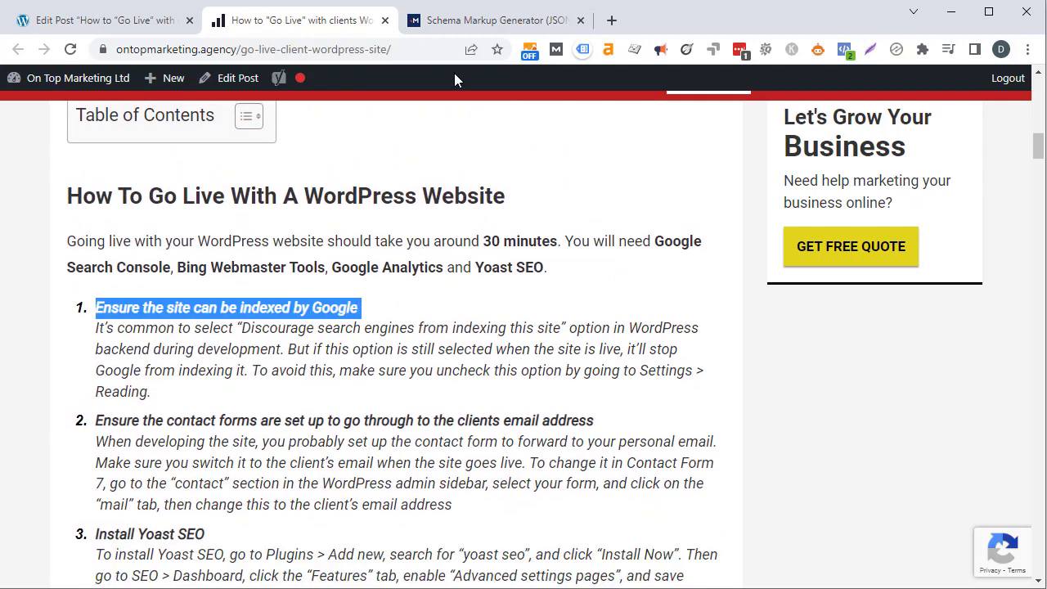
pyautogui.click(461, 20)
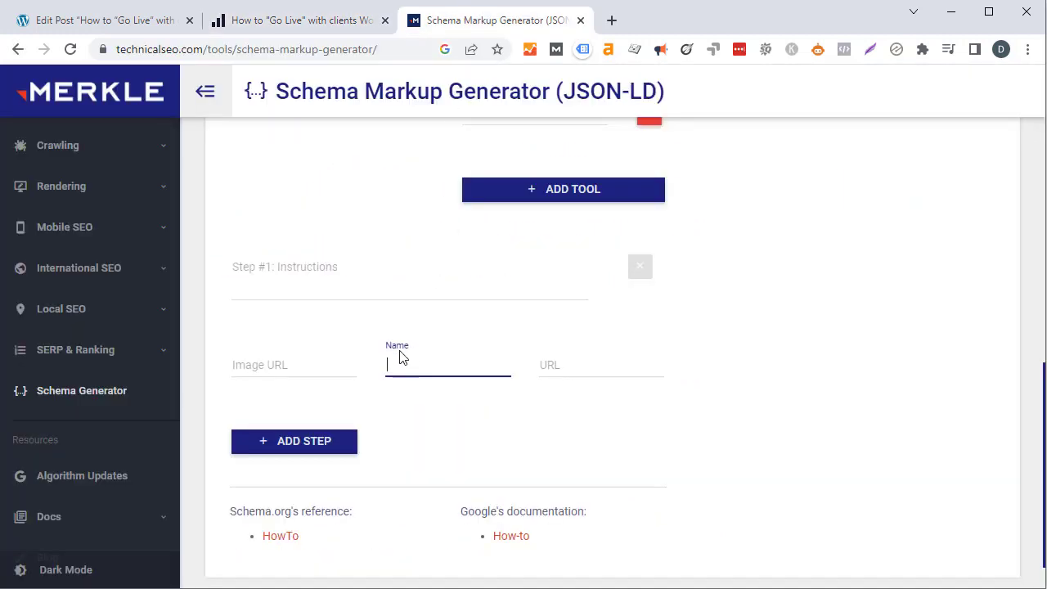
pyautogui.hotkey('ctrl', 'v')
# Step: Copy the article's description beginning "It's common to select" into the Step #1 Instructions, without a trailing line break
pyautogui.click(259, 274)
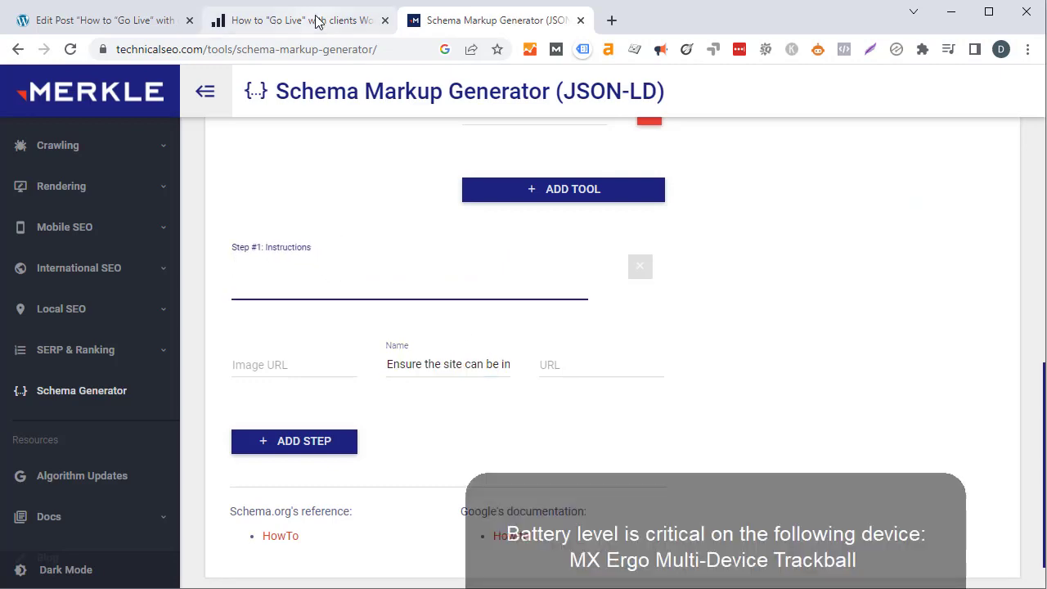
pyautogui.click(318, 21)
pyautogui.tripleClick(173, 367)
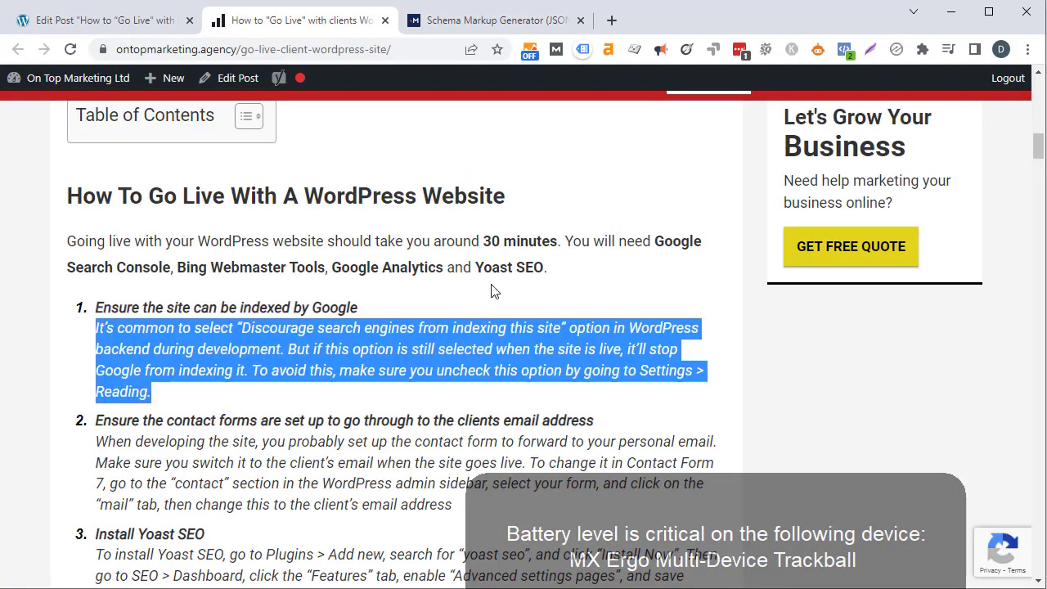
pyautogui.click(457, 21)
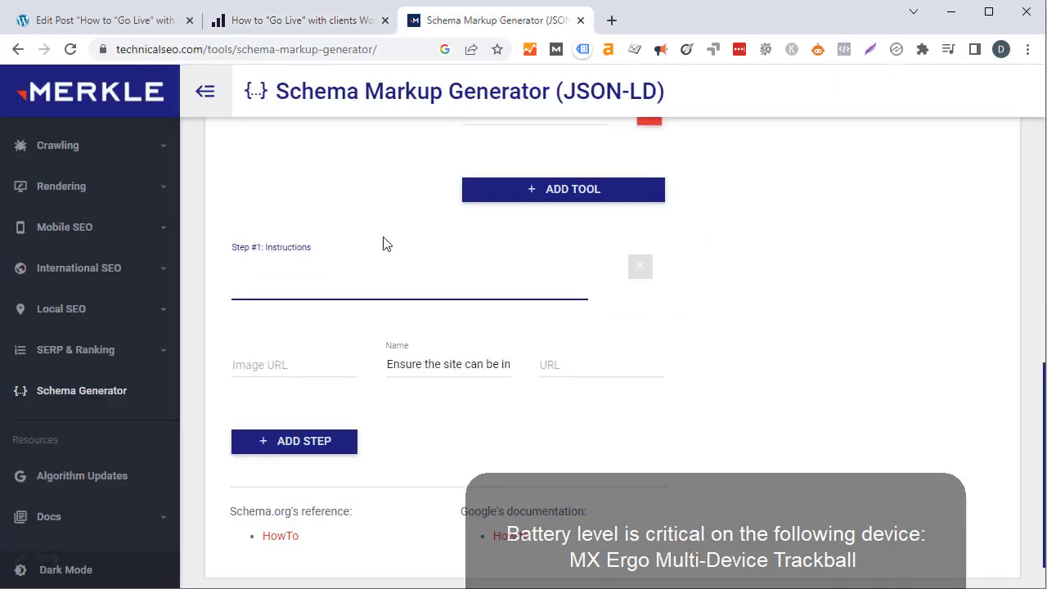
pyautogui.hotkey('ctrl', 'v')
pyautogui.press('BackSpace')
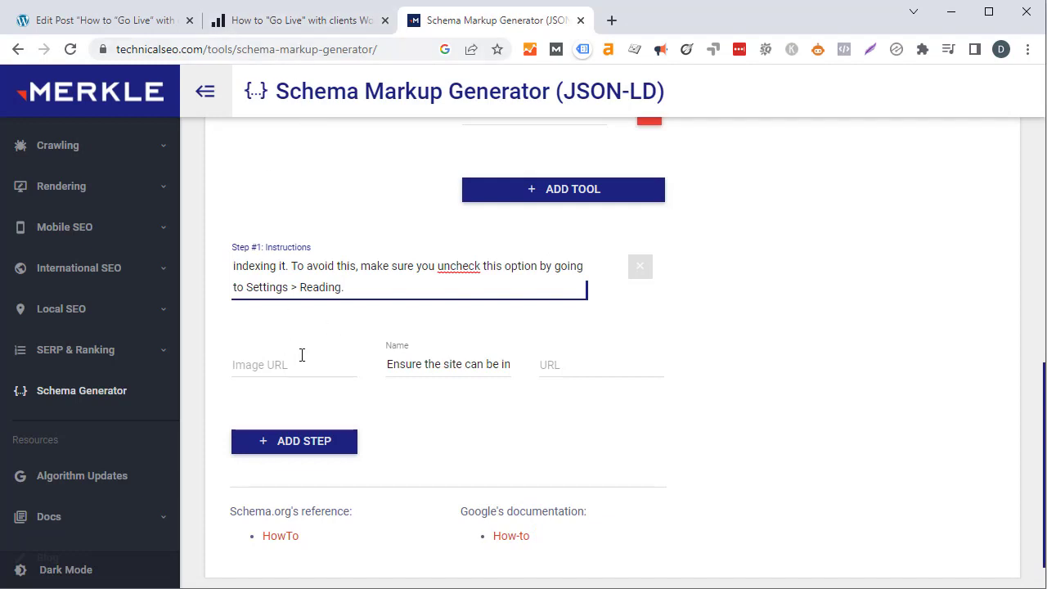
# Step: Copy the address of the image under the article's "Step 1: Ensure the site can be indexed by Google" heading into the Step #1 Image URL
pyautogui.click(302, 360)
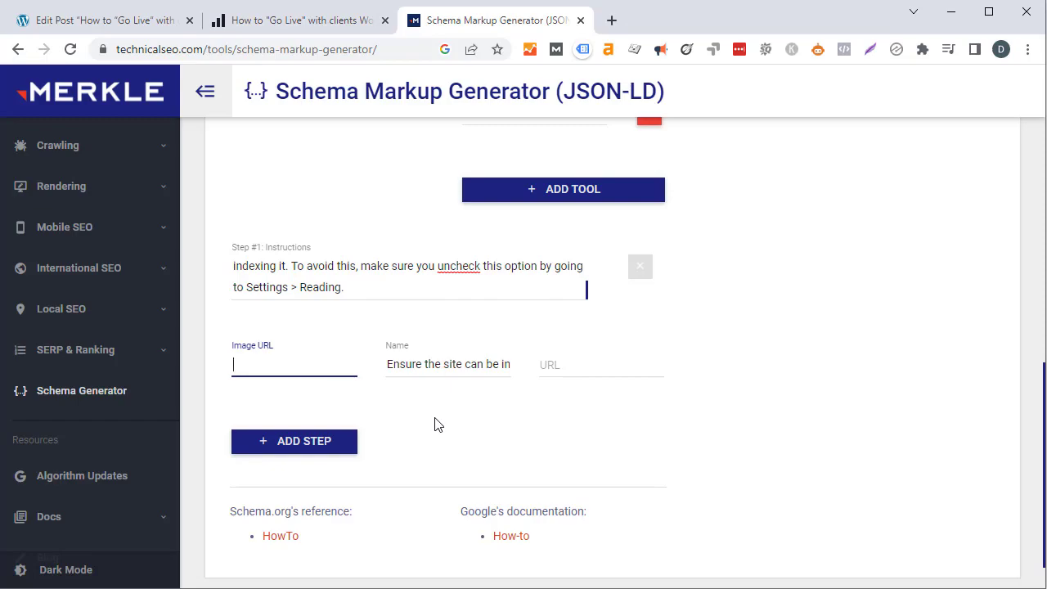
pyautogui.click(307, 25)
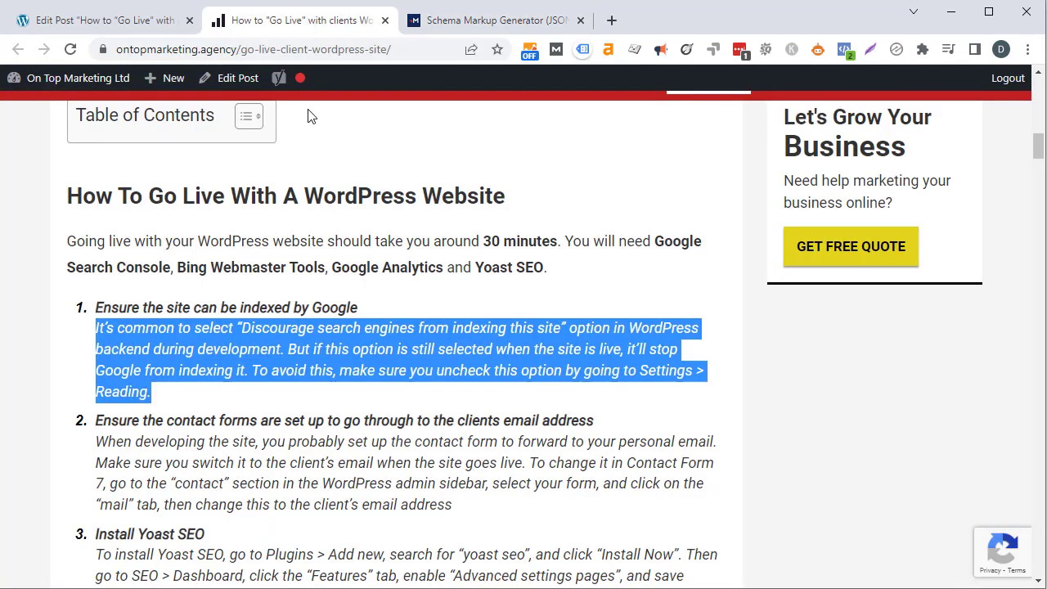
pyautogui.scroll(-15, 352, 354)
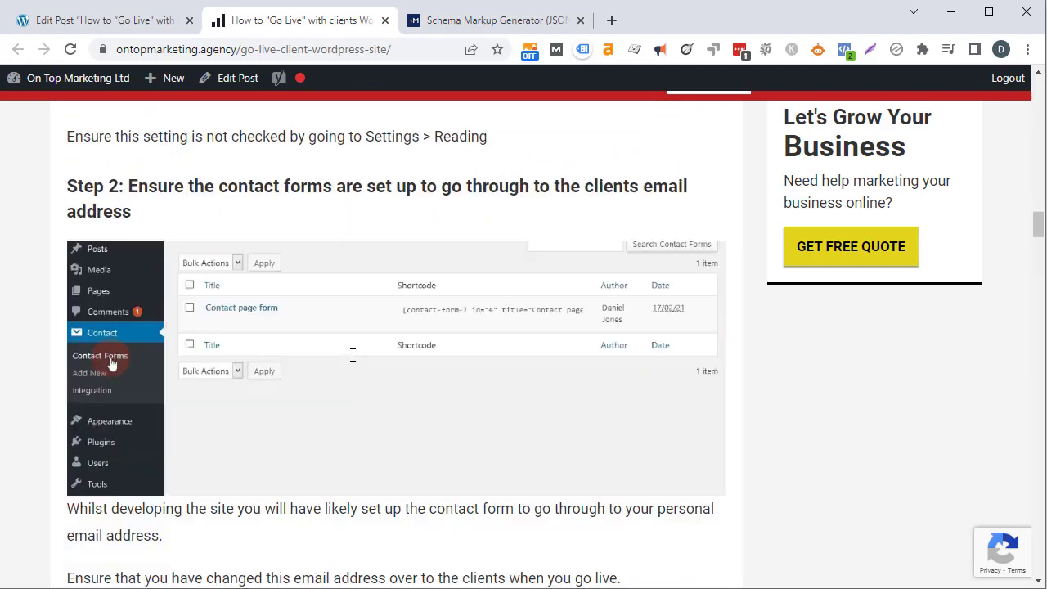
pyautogui.scroll(9, 339, 367)
pyautogui.scroll(-1, 338, 359)
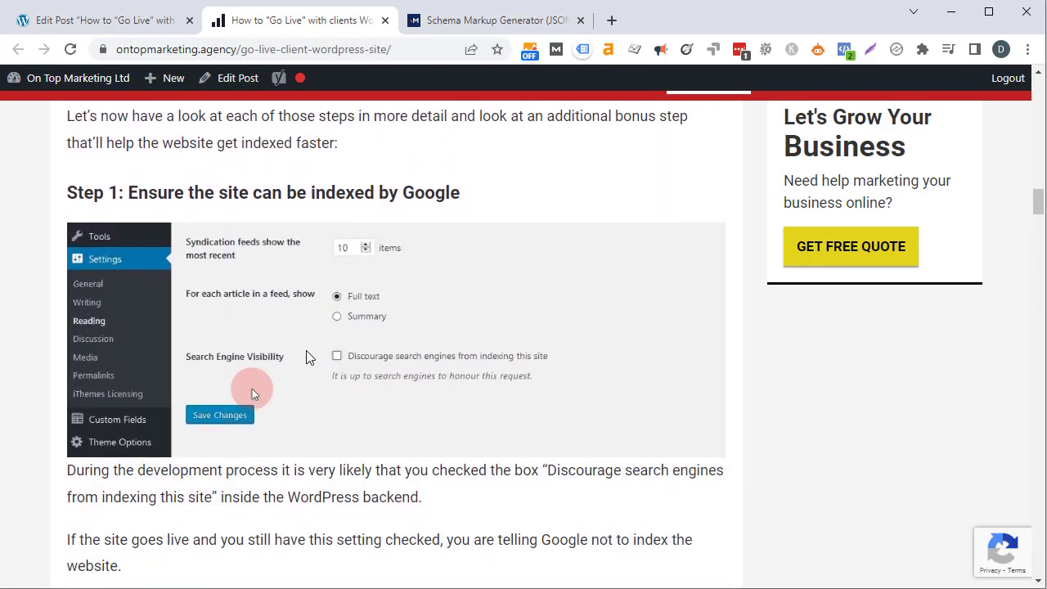
pyautogui.rightClick(328, 296)
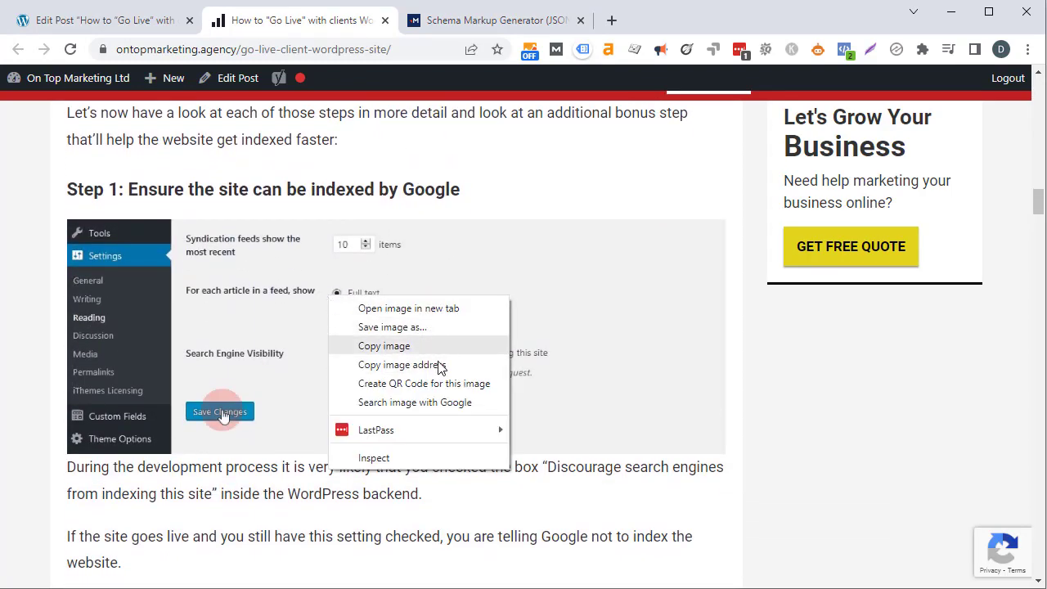
pyautogui.click(460, 365)
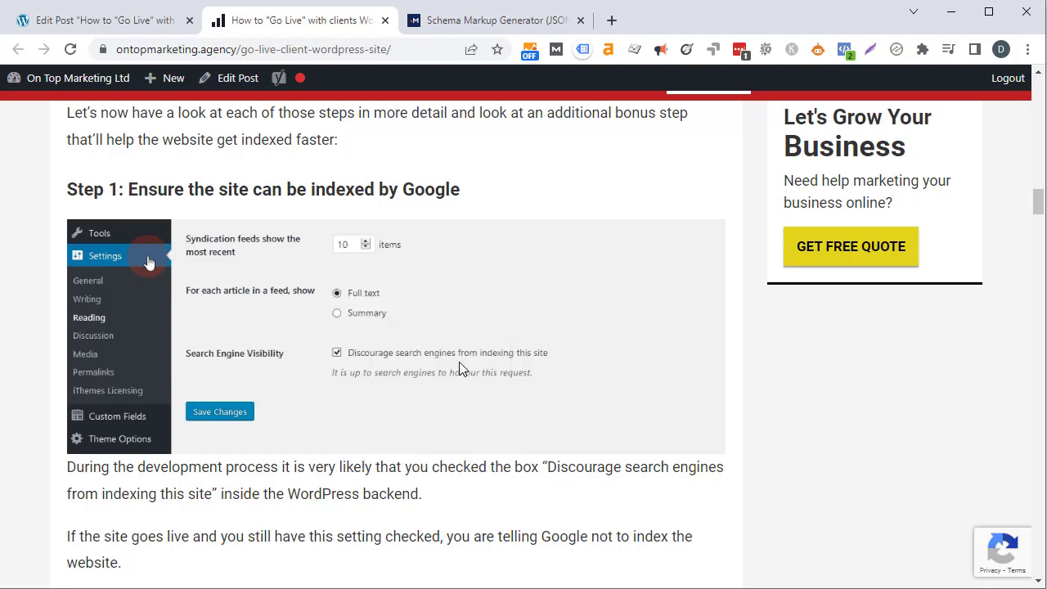
pyautogui.click(488, 25)
pyautogui.hotkey('ctrl', 'v')
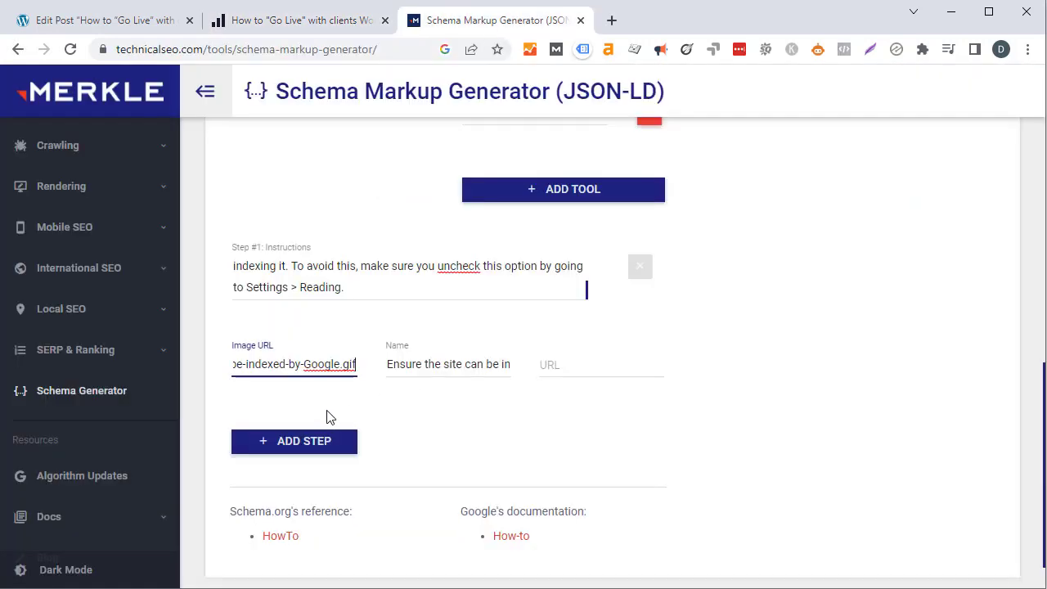
# Step: Add a second step to the How-to markup and name it with the article's heading "Ensure the contact forms are set up to go through to the clients email address"
pyautogui.click(323, 456)
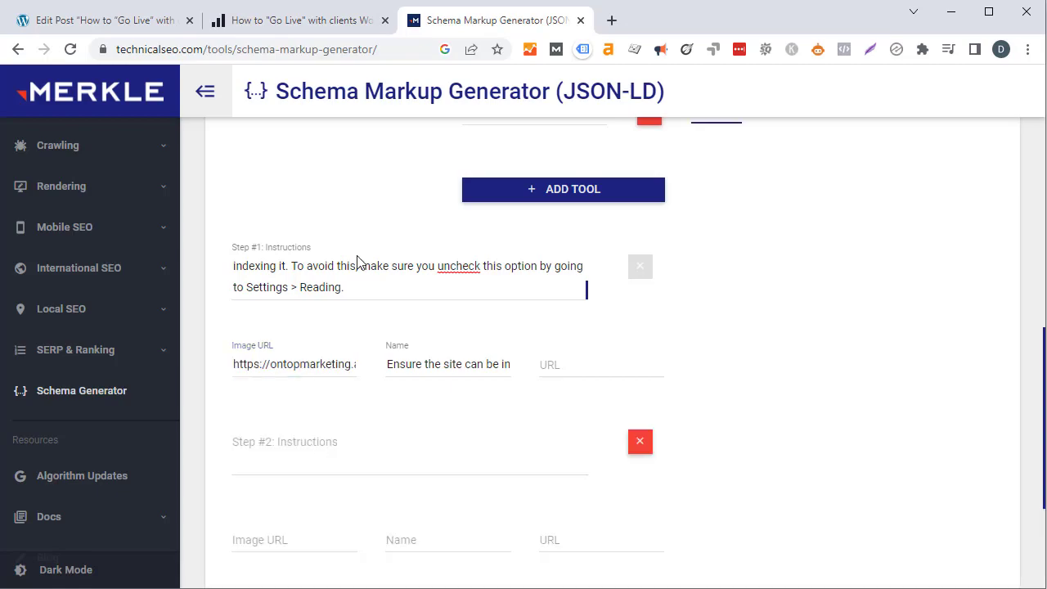
pyautogui.click(261, 22)
pyautogui.scroll(5, 302, 372)
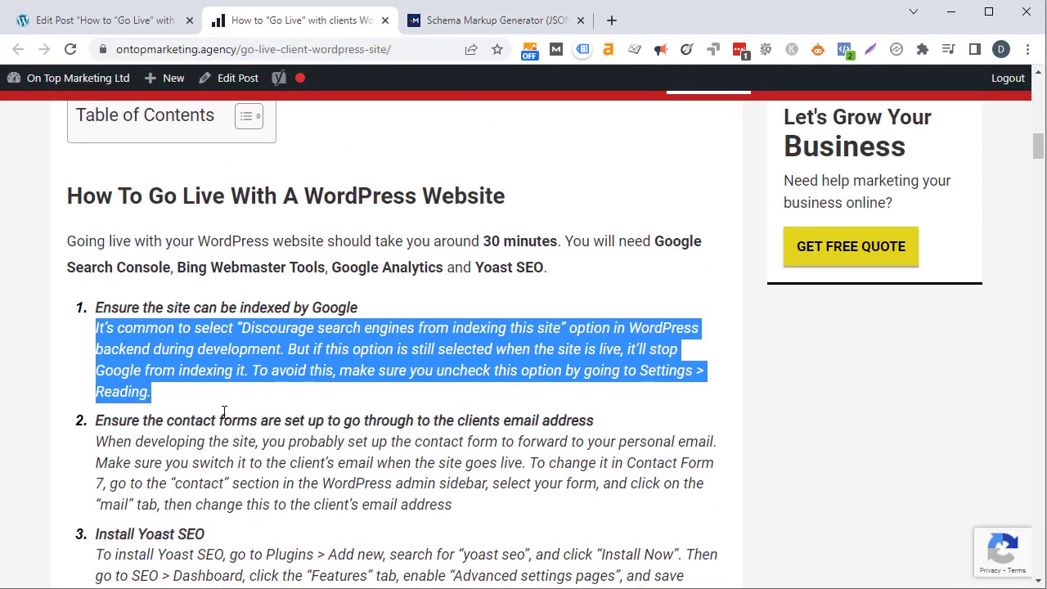
pyautogui.tripleClick(223, 413)
pyautogui.click(449, 21)
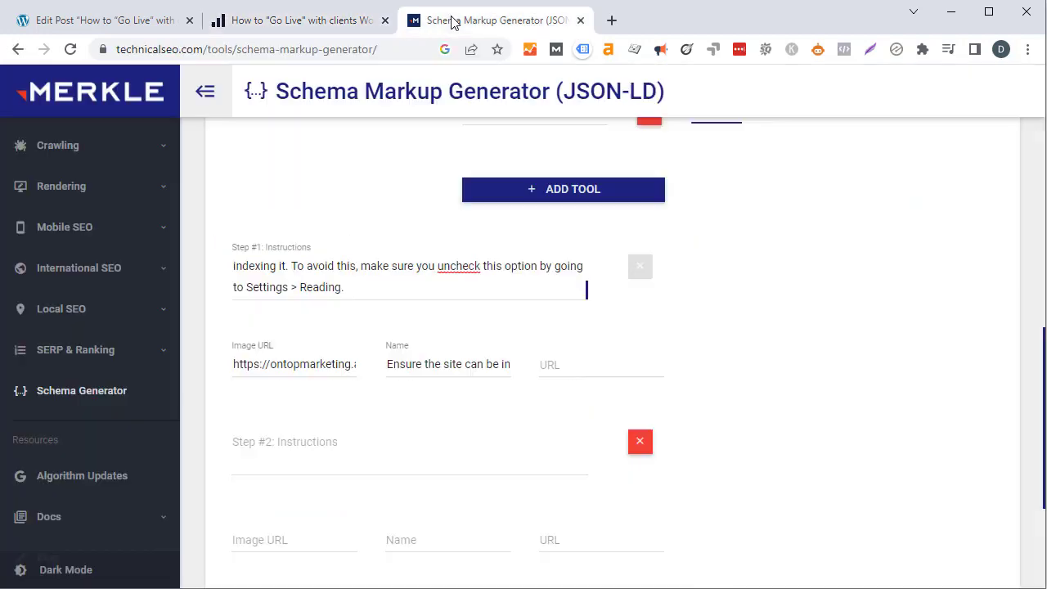
pyautogui.click(407, 542)
pyautogui.hotkey('ctrl', 'v')
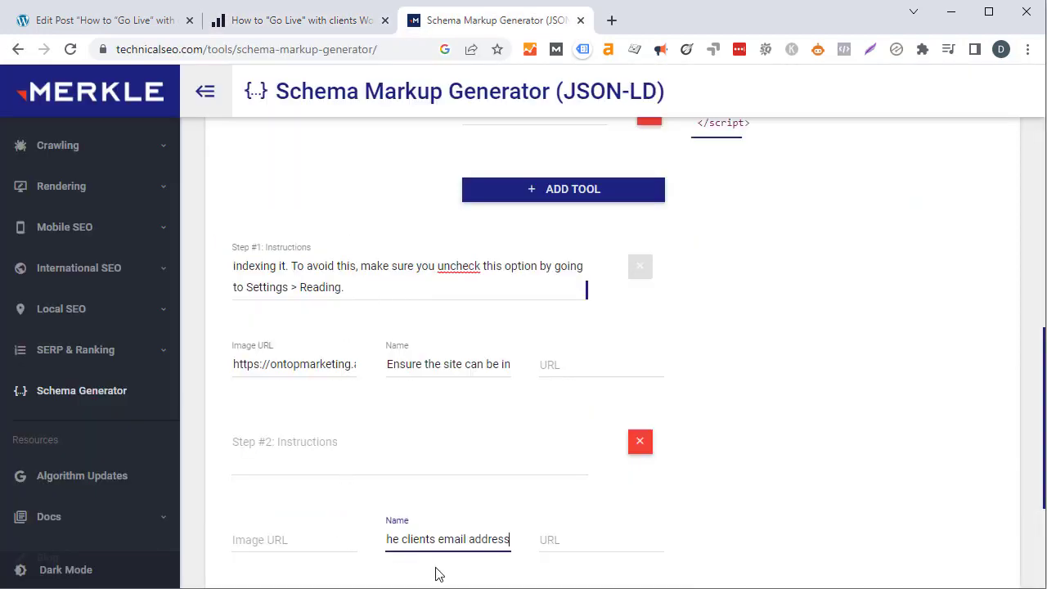
# Step: Copy the article's description beginning "When developing the site, you probably set up the contact form" into the Step #2 Instructions
pyautogui.click(314, 22)
pyautogui.tripleClick(276, 462)
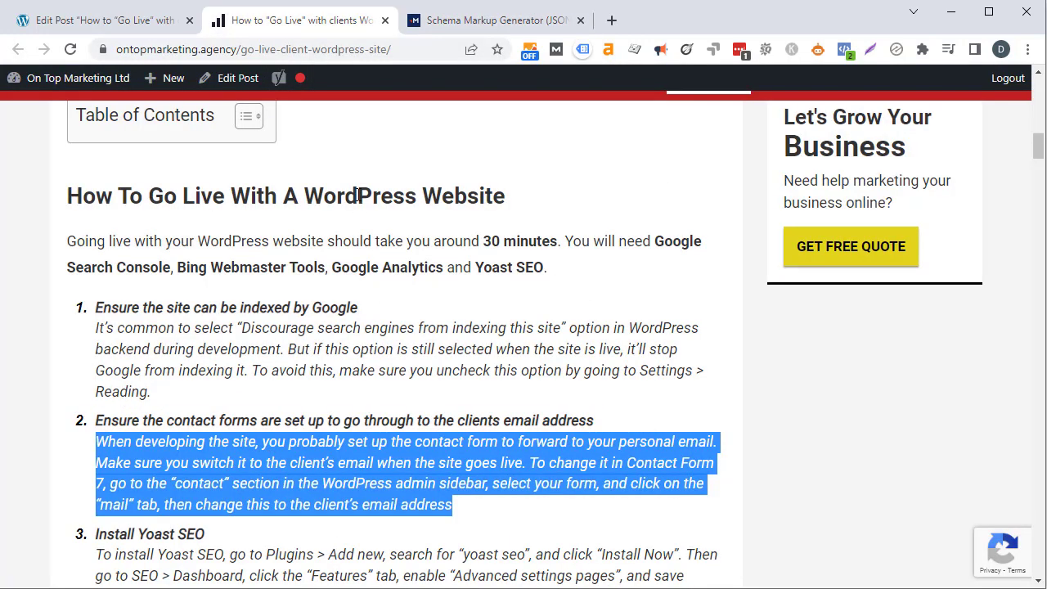
pyautogui.click(462, 24)
pyautogui.click(323, 448)
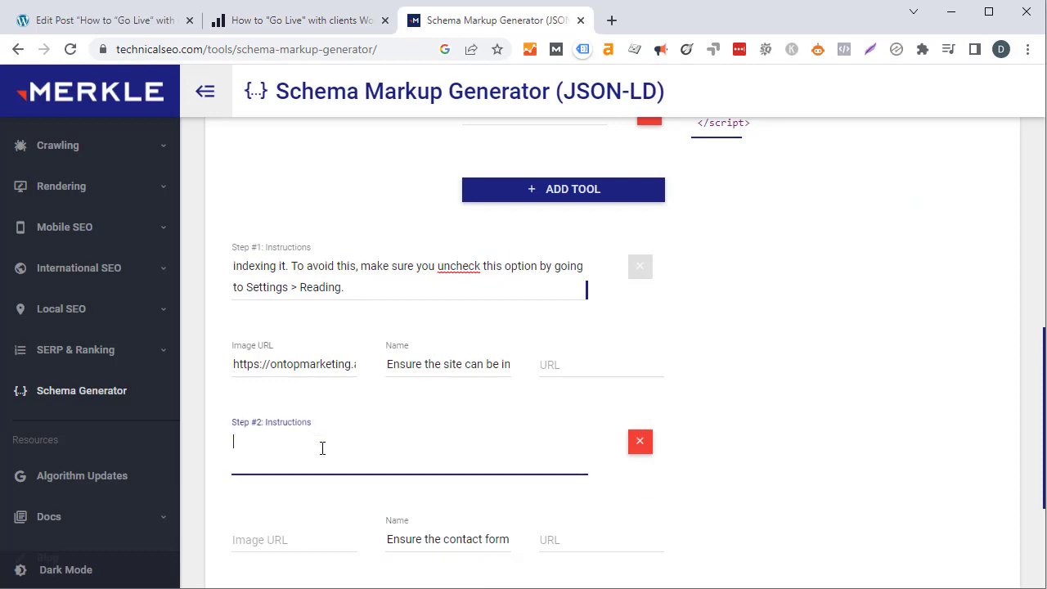
pyautogui.hotkey('ctrl', 'v')
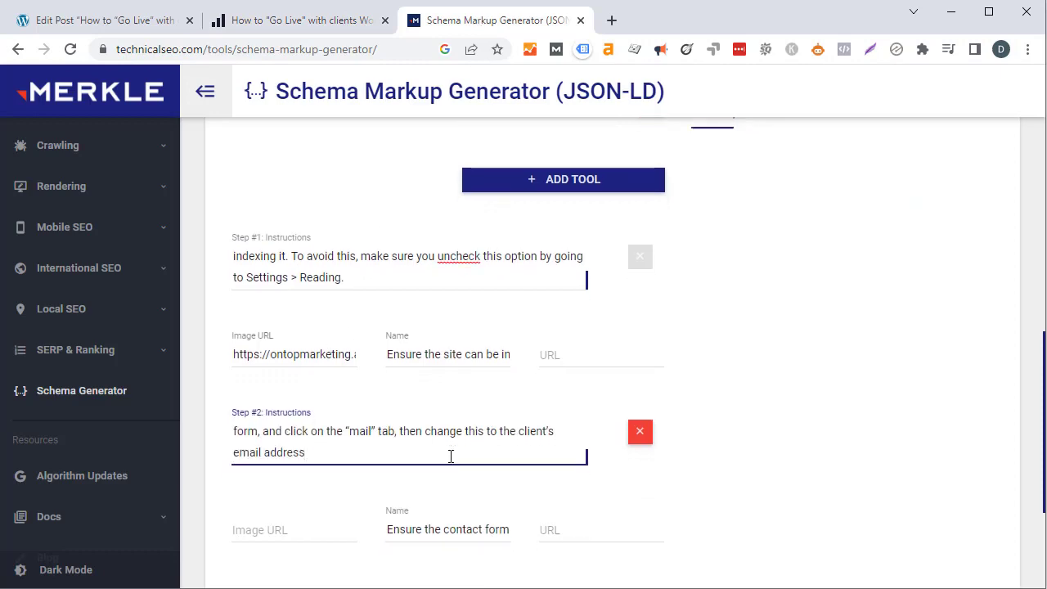
# Step: Copy the address of the contact form image under the article's Step 2 heading into the Step #2 Image URL
pyautogui.scroll(-3, 366, 350)
pyautogui.click(325, 22)
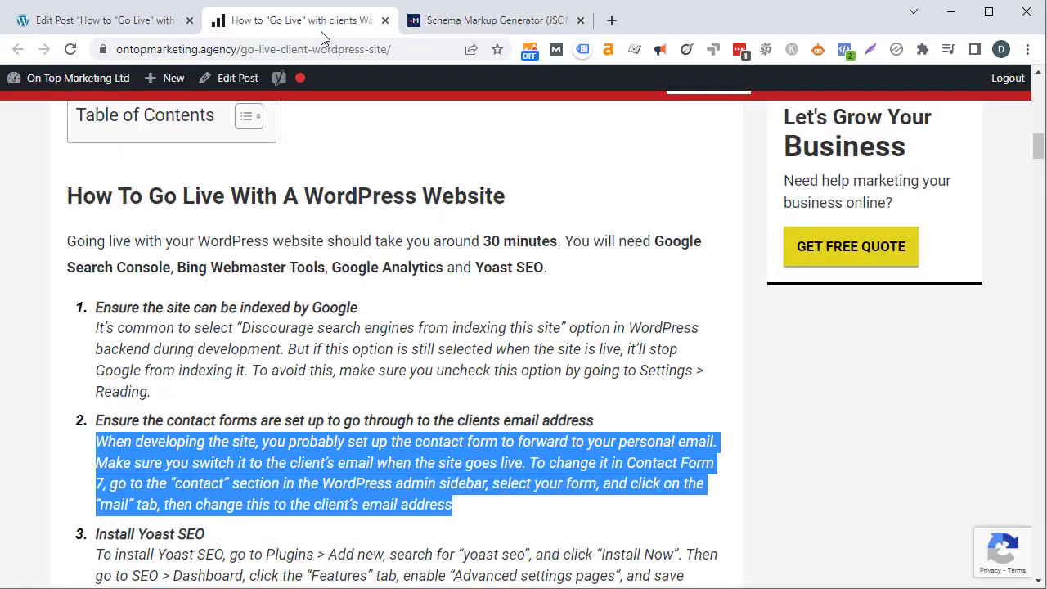
pyautogui.scroll(-15, 334, 377)
pyautogui.scroll(-8, 333, 379)
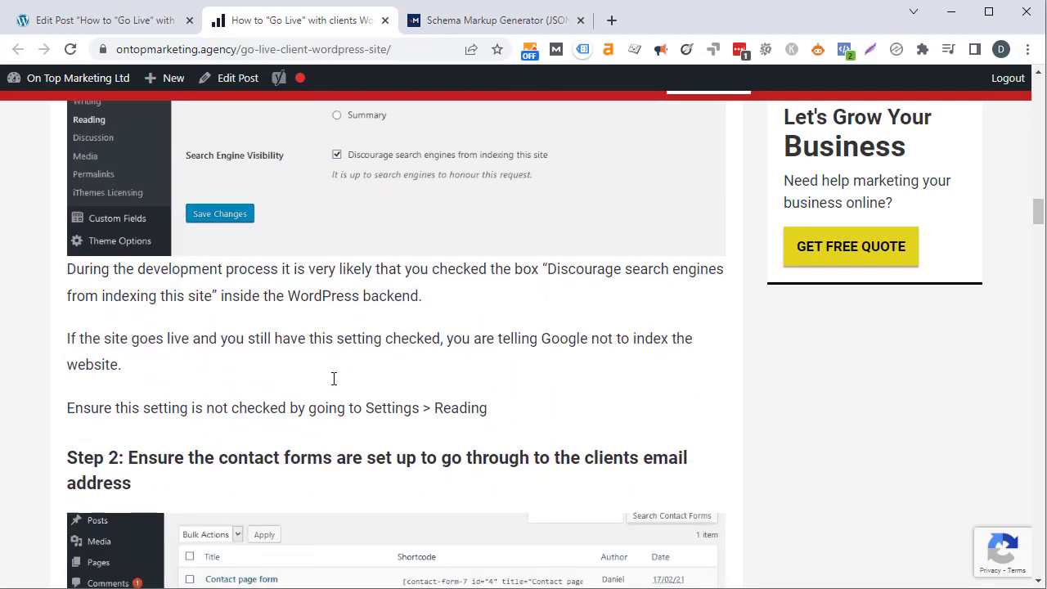
pyautogui.scroll(9, 333, 379)
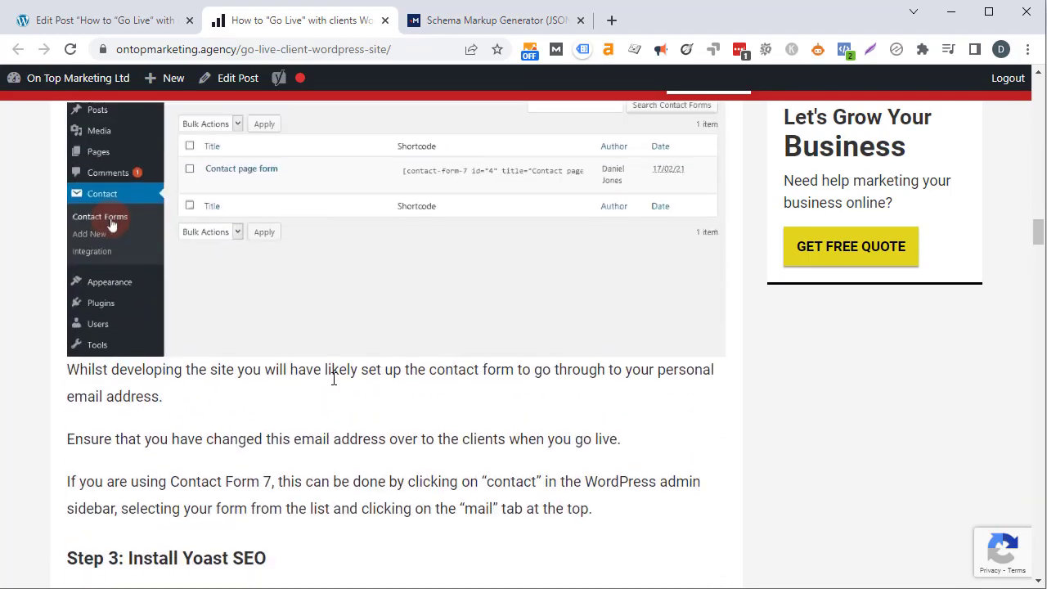
pyautogui.rightClick(184, 515)
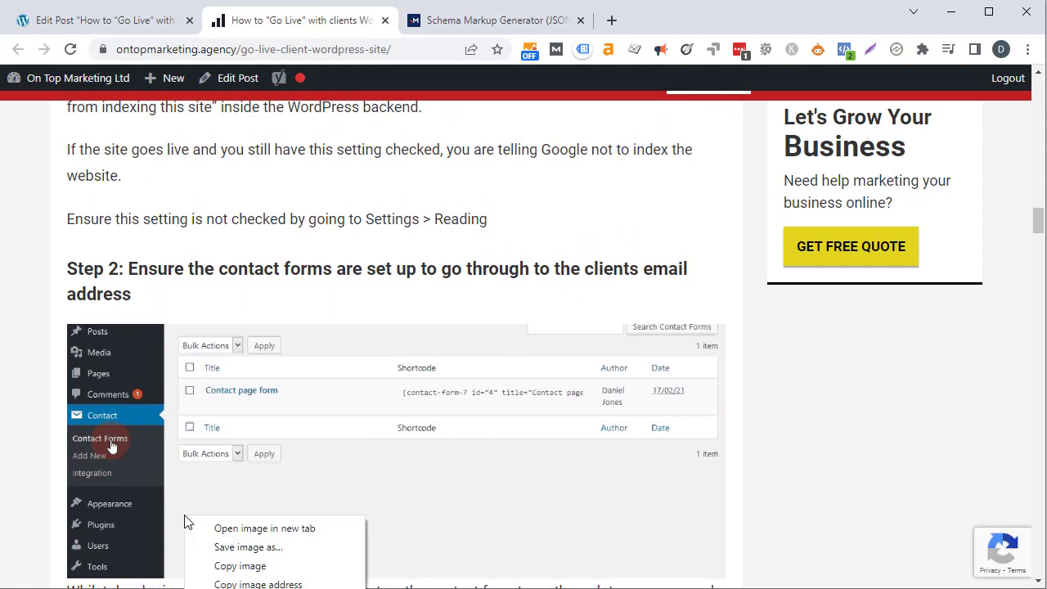
pyautogui.click(234, 582)
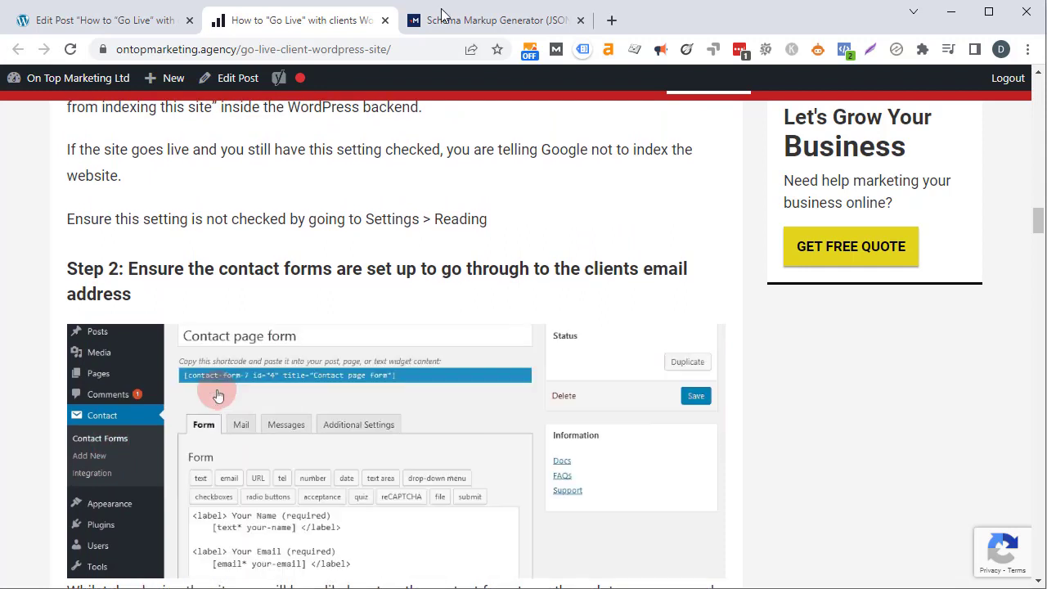
pyautogui.click(490, 20)
pyautogui.click(322, 321)
pyautogui.hotkey('ctrl', 'v')
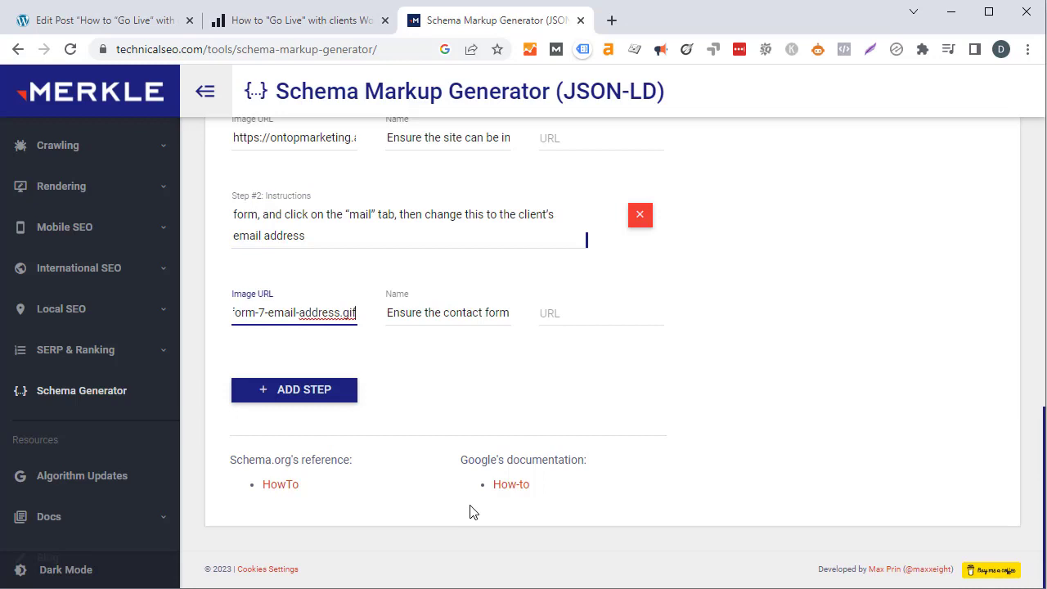
# Step: Add a third step to the How-to markup and fill its Name with the article's heading "Install Yoast SEO"
pyautogui.click(289, 405)
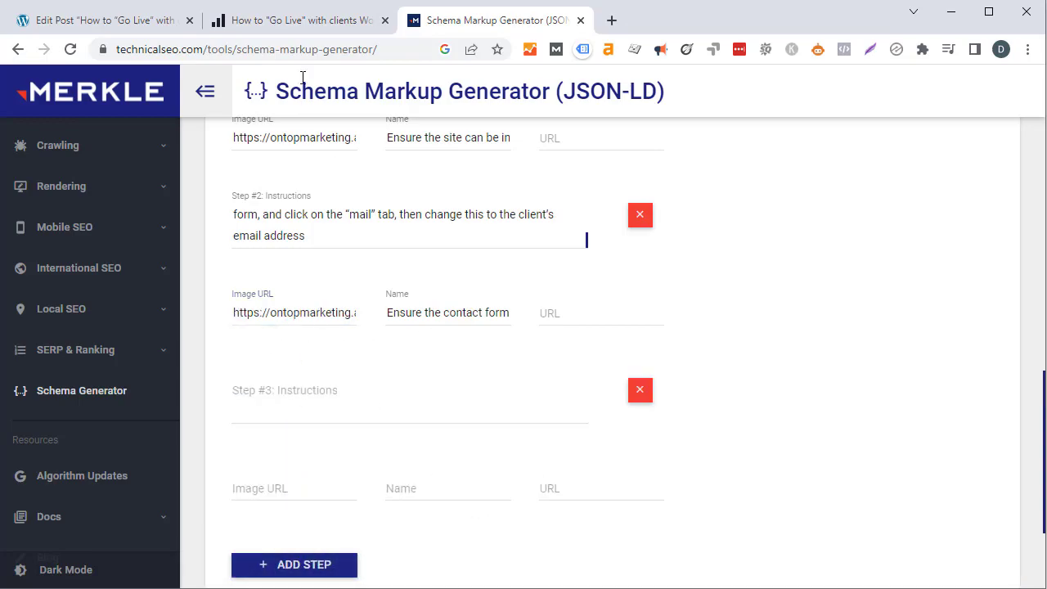
pyautogui.click(285, 27)
pyautogui.scroll(-1, 434, 397)
pyautogui.scroll(10, 435, 397)
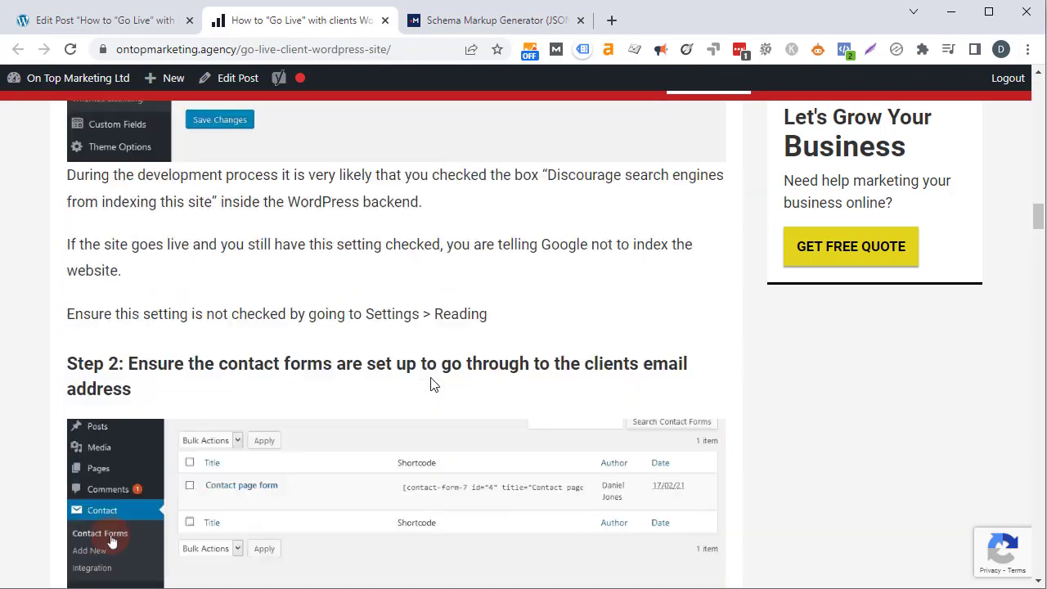
pyautogui.scroll(-5, 424, 395)
pyautogui.scroll(2, 327, 368)
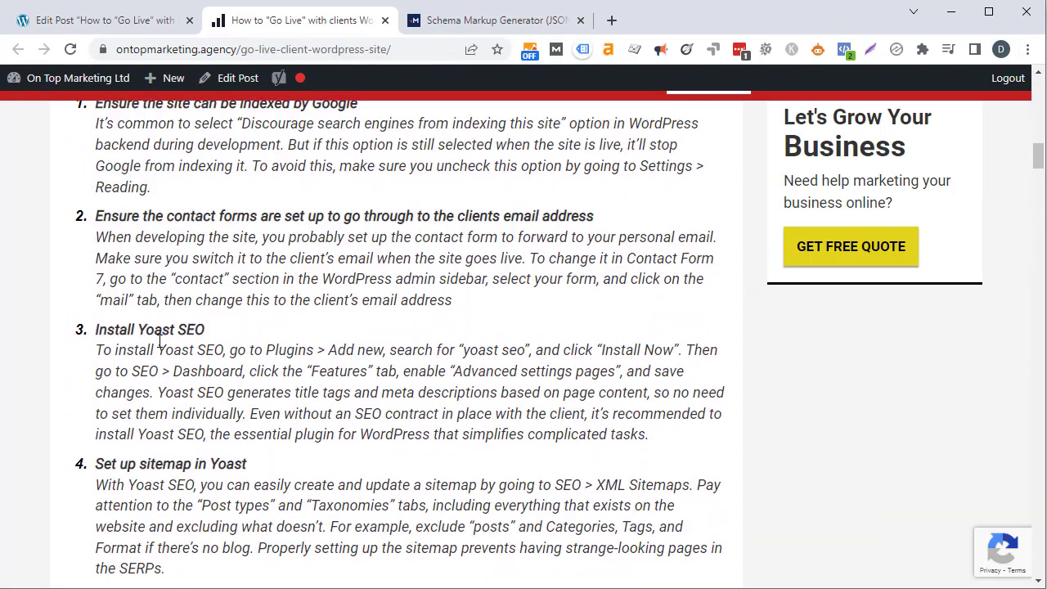
pyautogui.tripleClick(149, 344)
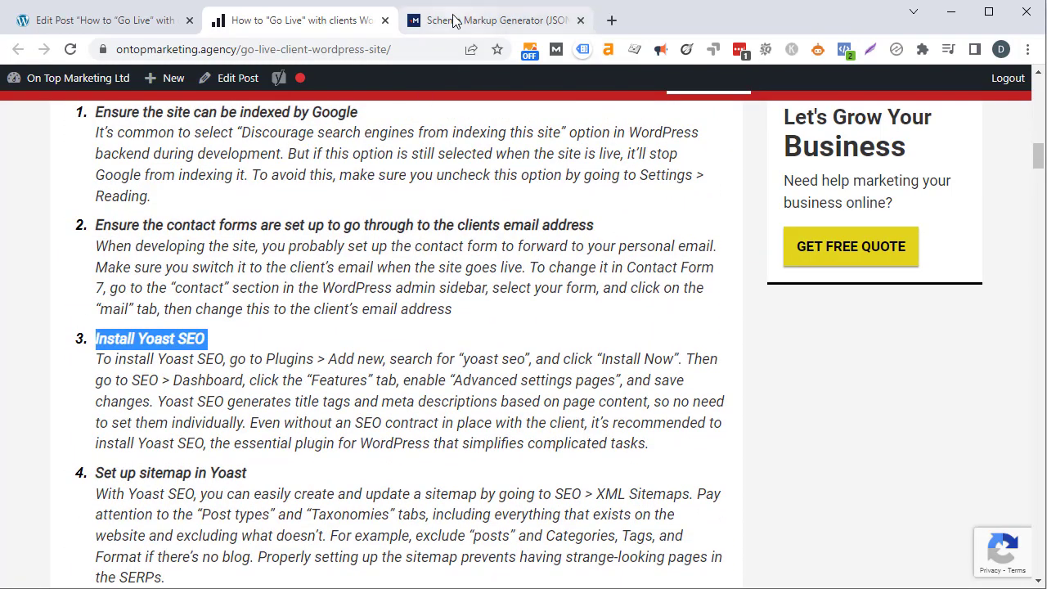
pyautogui.click(491, 20)
pyautogui.click(422, 484)
pyautogui.hotkey('ctrl', 'v')
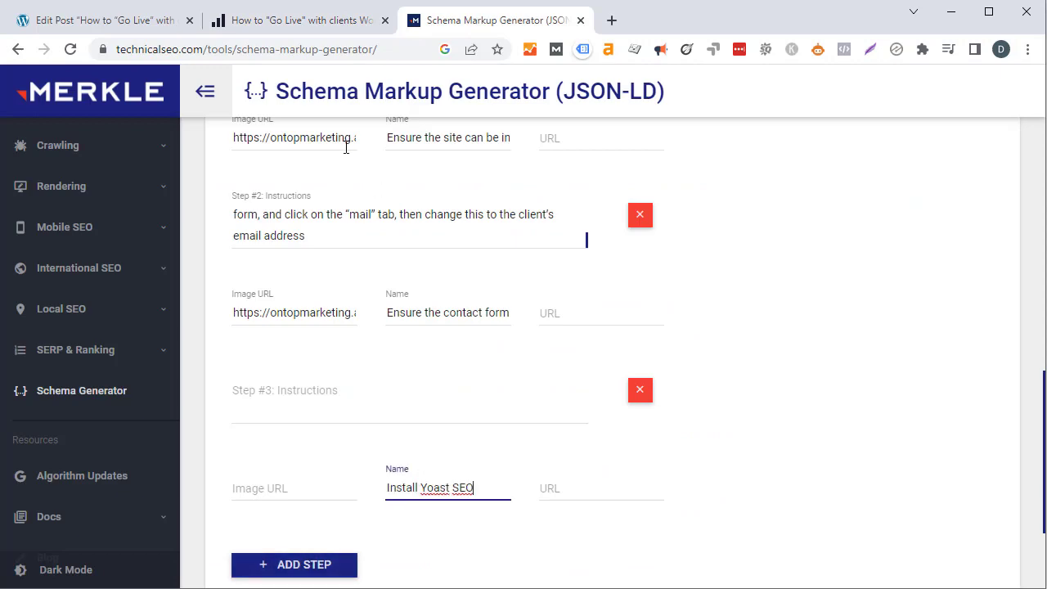
# Step: Copy the article's description beginning "To install Yoast SEO, go to Plugins > Add new" into the Step #3 Instructions
pyautogui.click(271, 24)
pyautogui.tripleClick(262, 387)
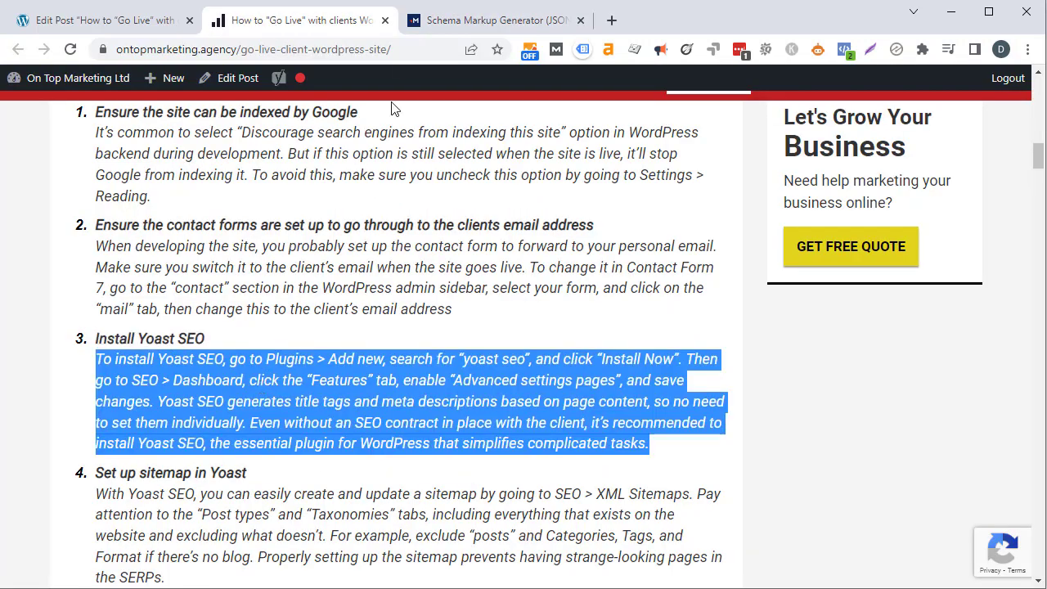
pyautogui.hotkey('ctrl', 'c')
pyautogui.click(487, 19)
pyautogui.click(394, 398)
pyautogui.hotkey('ctrl', 'v')
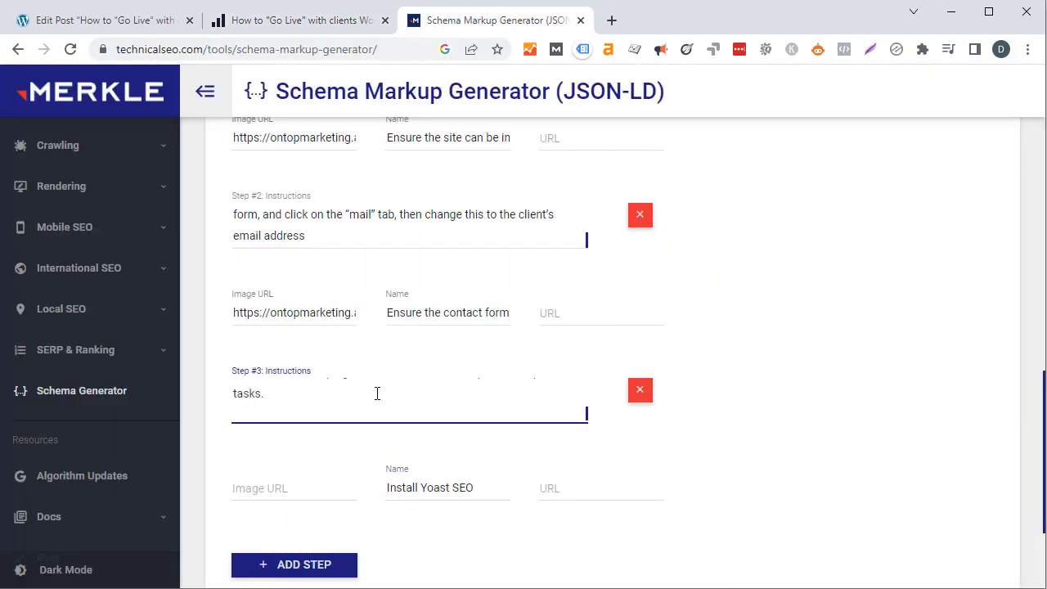
# Step: Copy the address of the image under the article's "Step 3: Install Yoast SEO" heading into the Step #3 Image URL
pyautogui.click(278, 20)
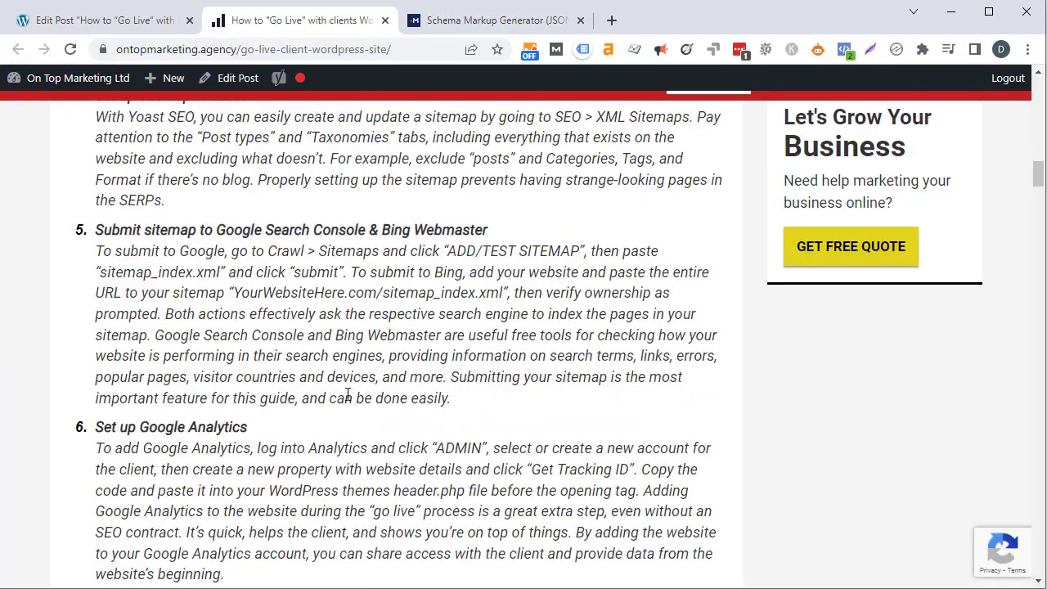
pyautogui.scroll(15, 345, 397)
pyautogui.scroll(-2, 345, 397)
pyautogui.scroll(-5, 347, 394)
pyautogui.scroll(4, 346, 394)
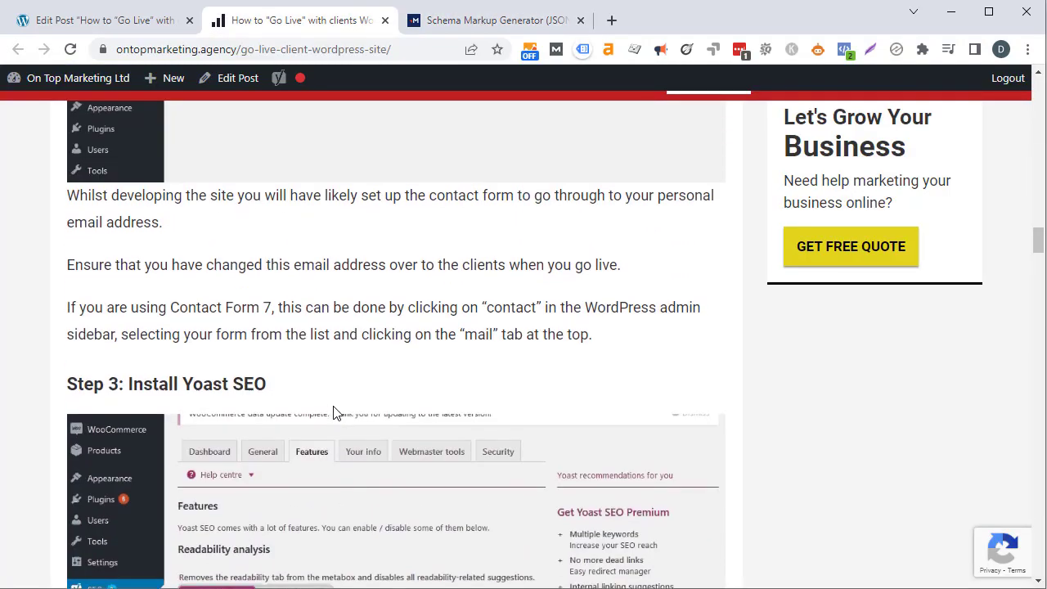
pyautogui.rightClick(230, 489)
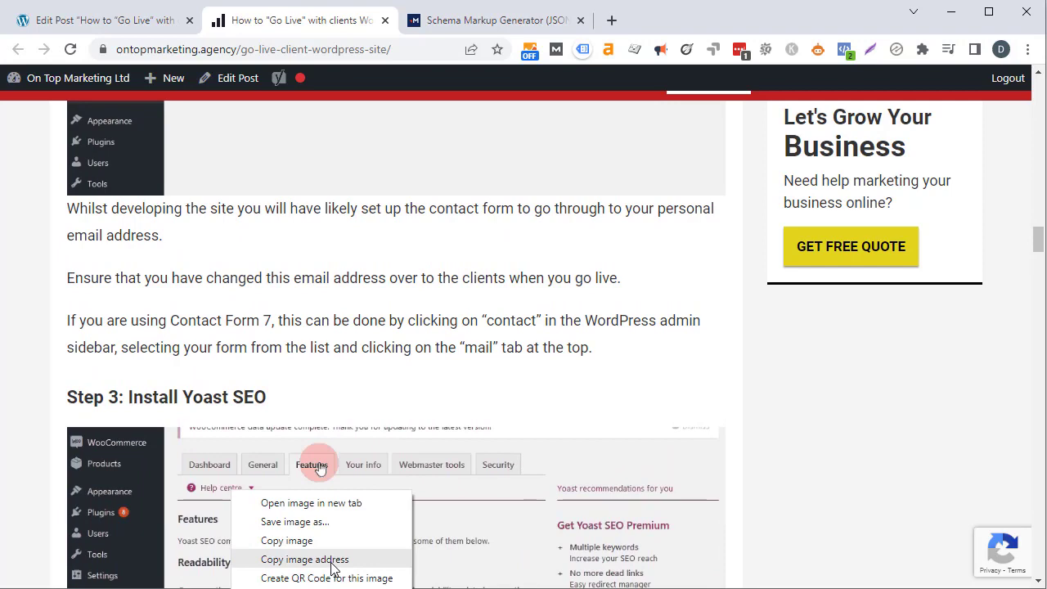
pyautogui.click(334, 560)
pyautogui.click(457, 23)
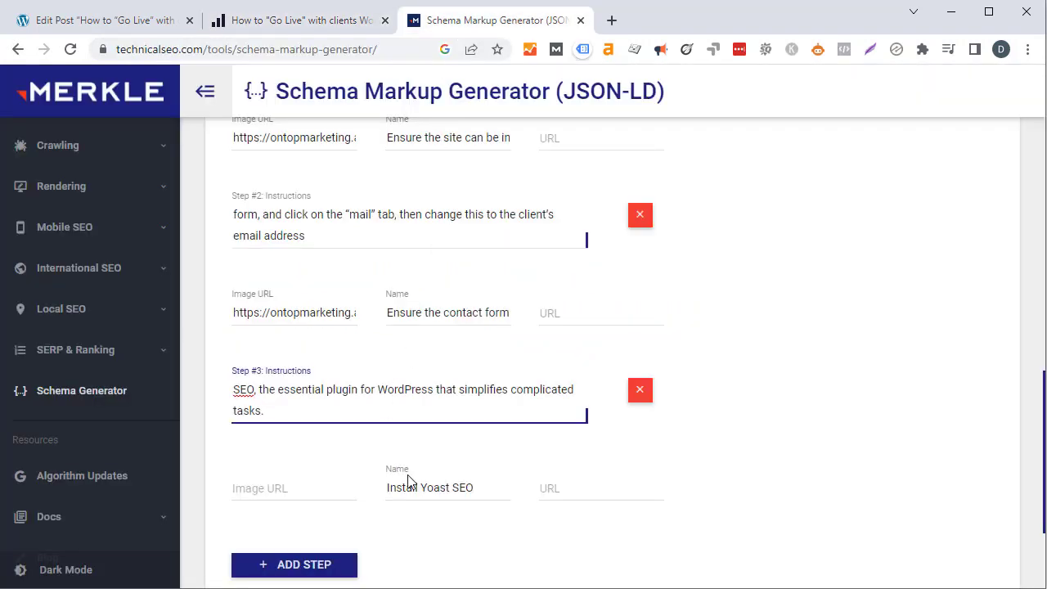
pyautogui.click(306, 489)
pyautogui.hotkey('ctrl', 'v')
# Step: Add a fourth step to the How-to markup and fill its Name with the article's heading "Set up sitemap in Yoast"
pyautogui.click(336, 564)
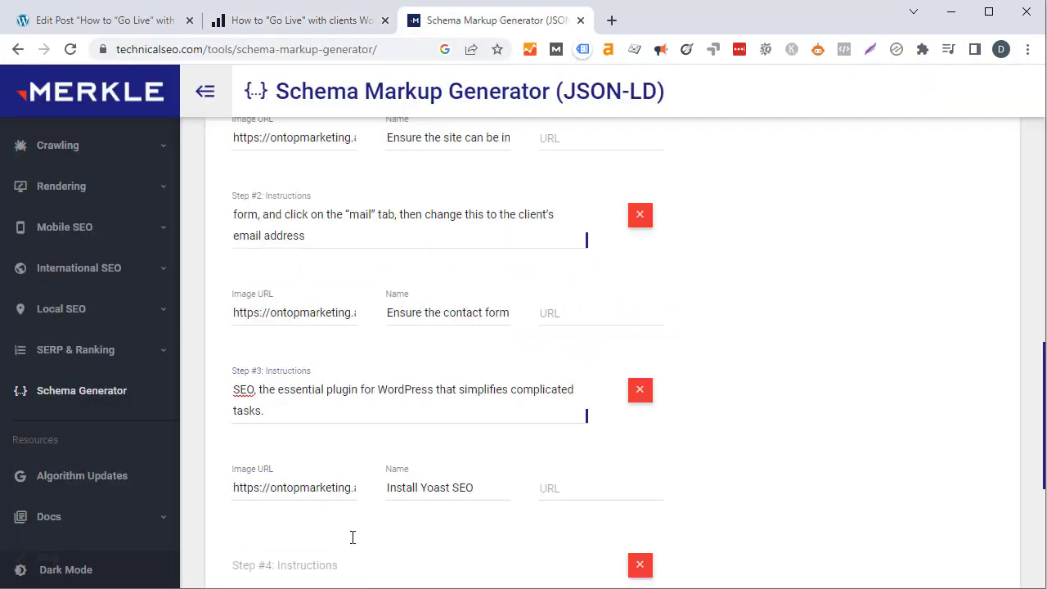
pyautogui.scroll(-2, 359, 490)
pyautogui.scroll(-2, 384, 461)
pyautogui.click(303, 19)
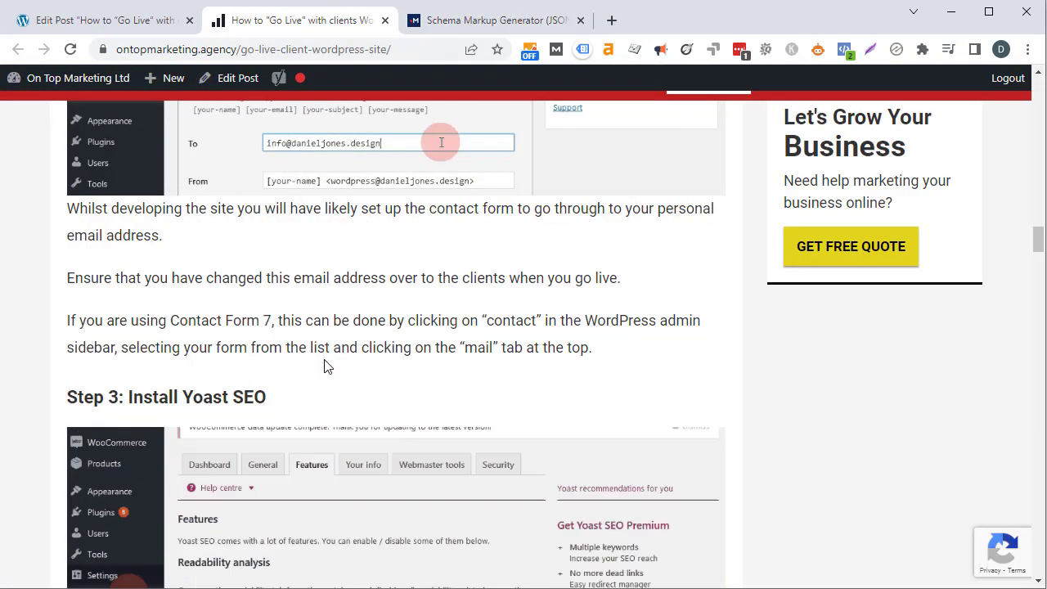
pyautogui.scroll(-3, 323, 366)
pyautogui.scroll(15, 323, 366)
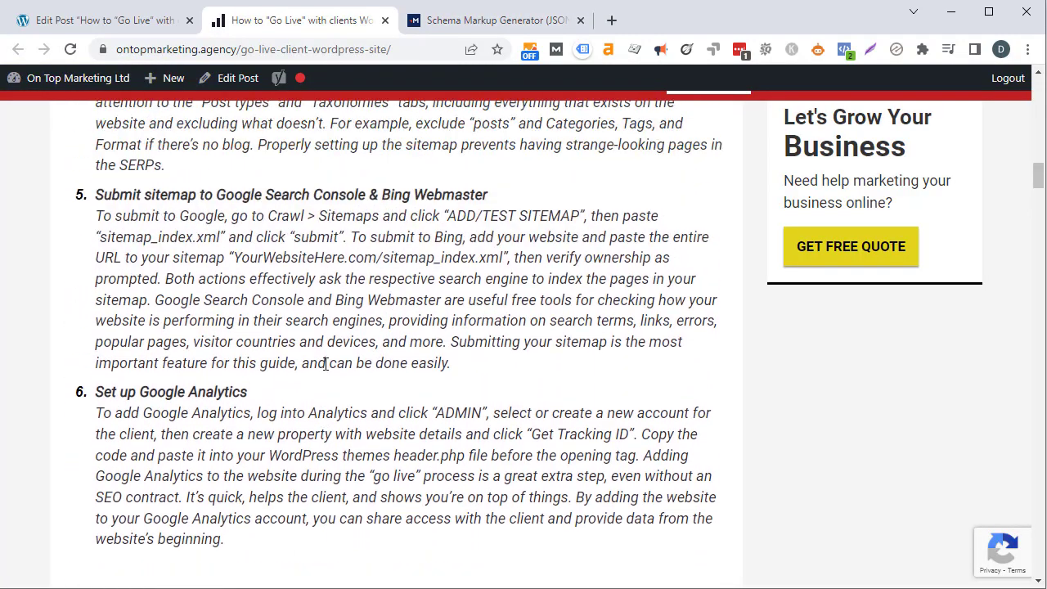
pyautogui.scroll(1, 172, 270)
pyautogui.tripleClick(168, 278)
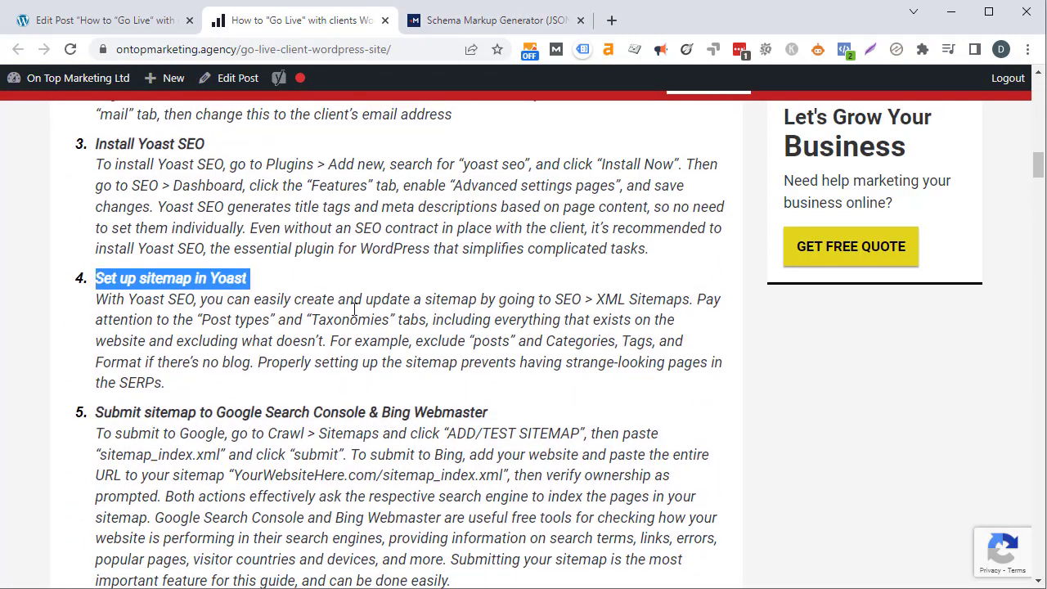
pyautogui.click(494, 16)
pyautogui.click(404, 309)
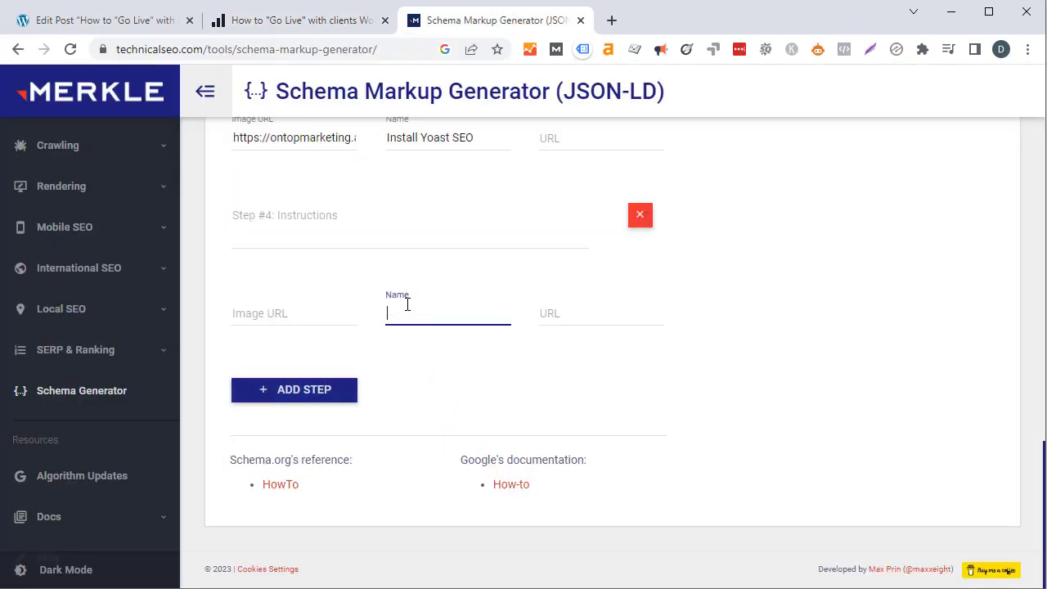
pyautogui.hotkey('ctrl', 'v')
# Step: Copy the article's description beginning "With Yoast SEO, you can easily create and update a sitemap" into the Step #4 Instructions
pyautogui.click(312, 30)
pyautogui.doubleClick(315, 335)
pyautogui.tripleClick(314, 335)
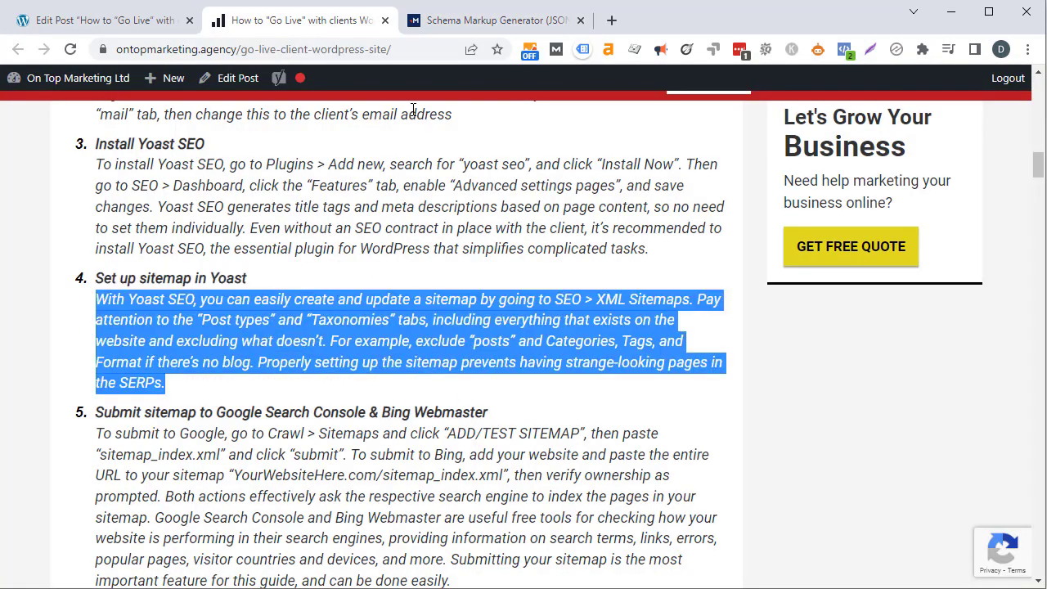
pyautogui.click(455, 24)
pyautogui.click(414, 227)
pyautogui.hotkey('ctrl', 'v')
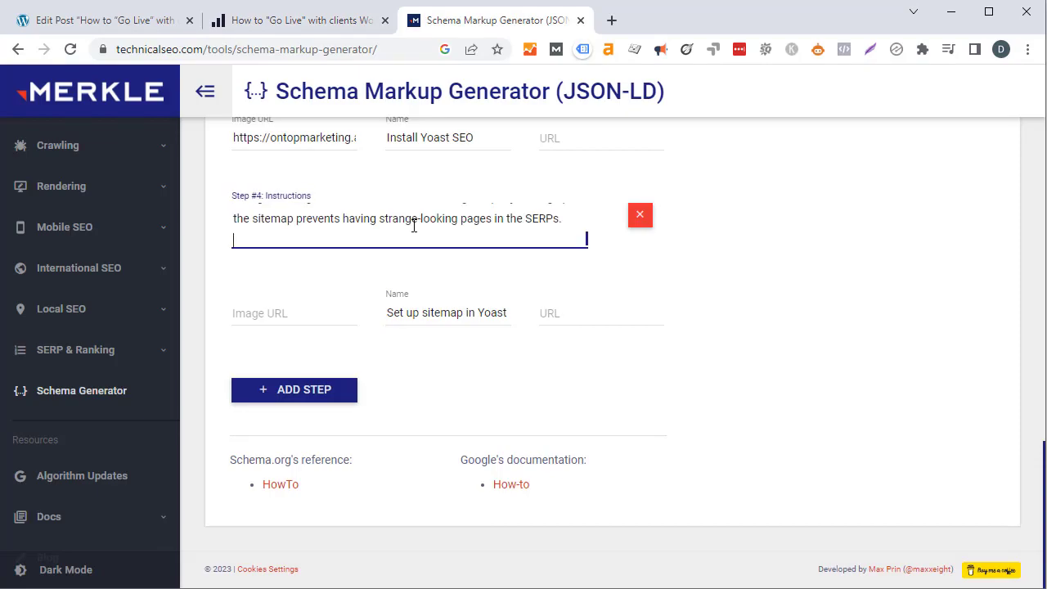
# Step: Copy the address of the image under the article's "Step 4: Set up sitemap in Yoast" heading into the Step #4 Image URL
pyautogui.click(287, 20)
pyautogui.scroll(10, 200, 415)
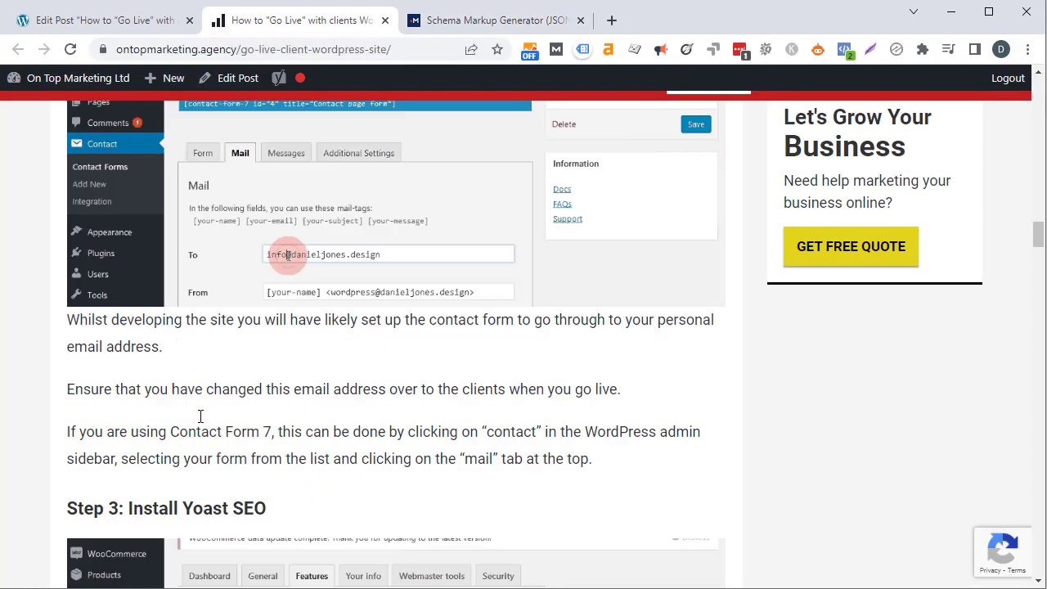
pyautogui.scroll(-1, 200, 414)
pyautogui.scroll(-6, 201, 414)
pyautogui.rightClick(188, 488)
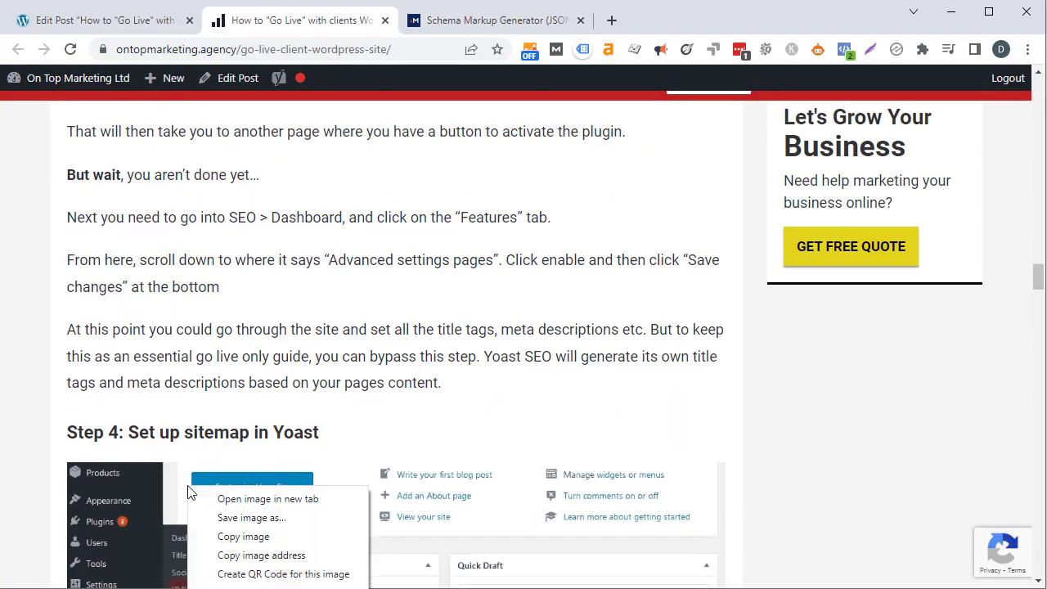
pyautogui.click(278, 555)
pyautogui.click(458, 20)
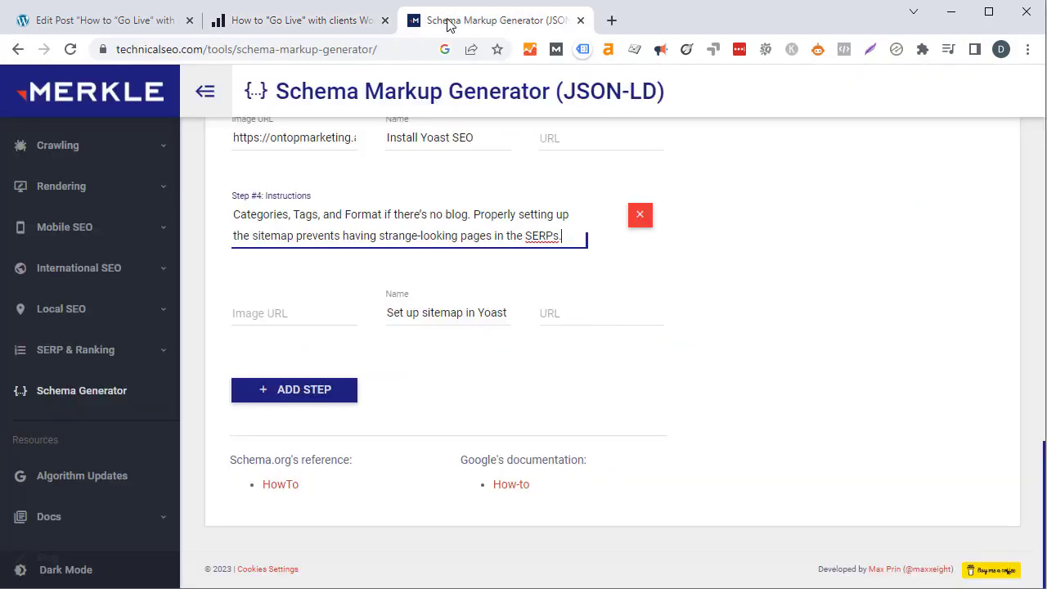
pyautogui.click(326, 310)
pyautogui.hotkey('ctrl', 'v')
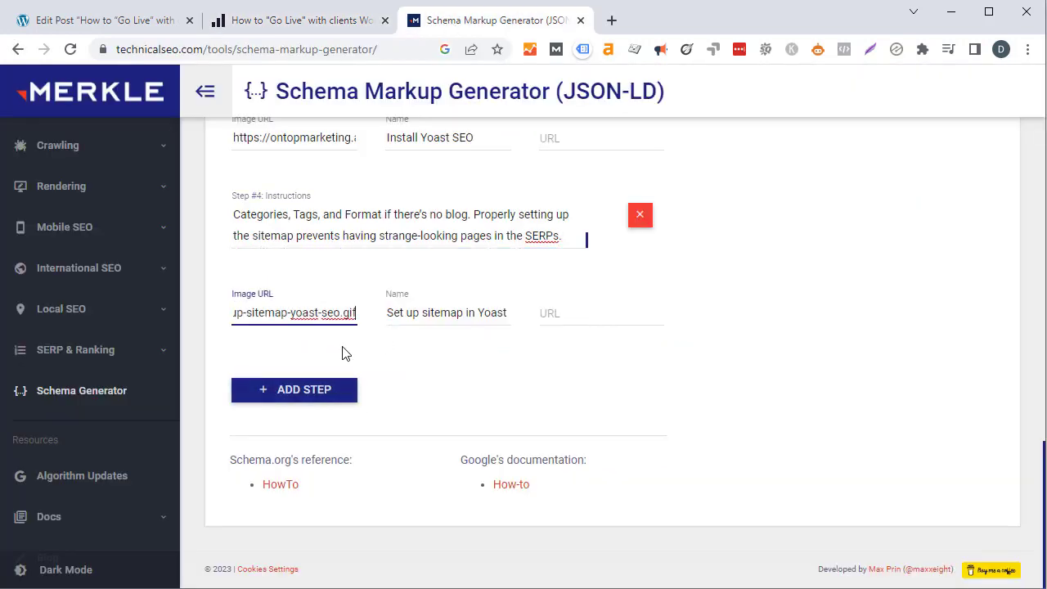
# Step: Add a fifth step and fill its Name with the article's heading "Submit sitemap to Google Search Console & Bing Webmaster"
pyautogui.click(350, 398)
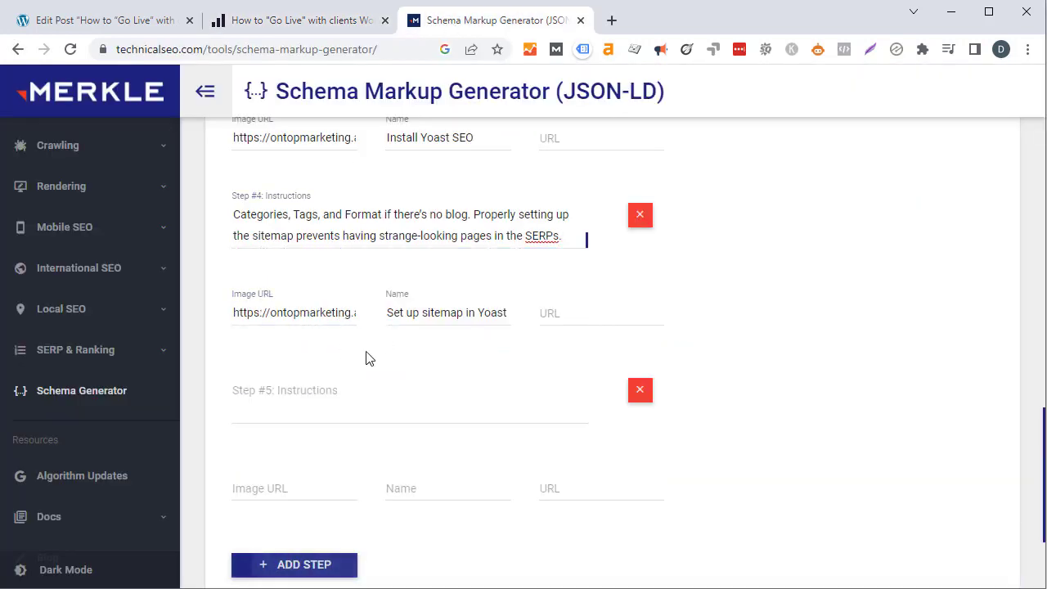
pyautogui.click(309, 20)
pyautogui.scroll(15, 303, 280)
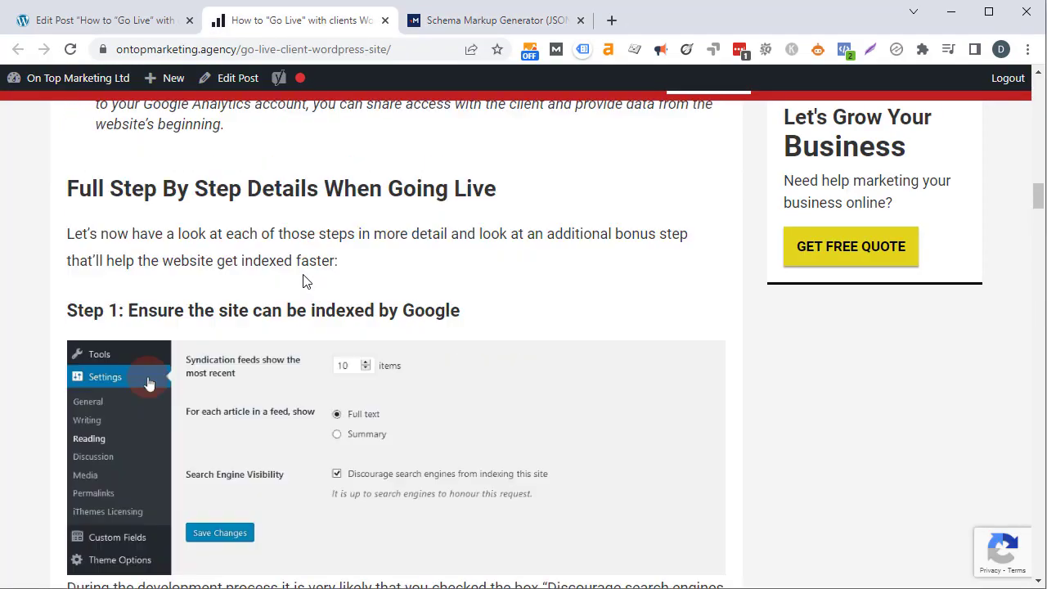
pyautogui.tripleClick(302, 280)
pyautogui.scroll(-4, 304, 281)
pyautogui.scroll(2, 270, 217)
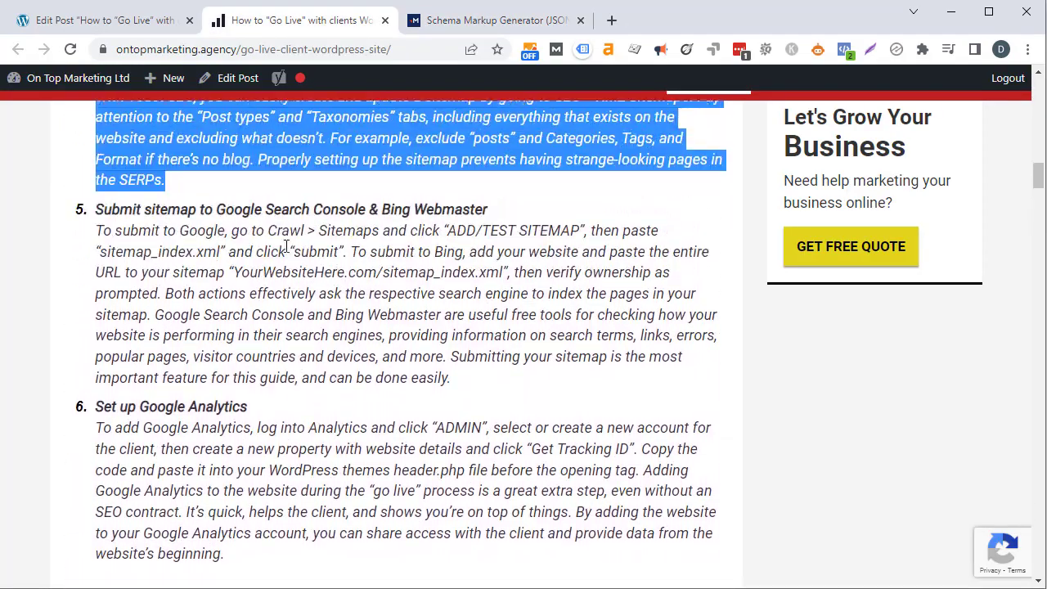
pyautogui.click(270, 217)
pyautogui.tripleClick(269, 217)
pyautogui.click(472, 23)
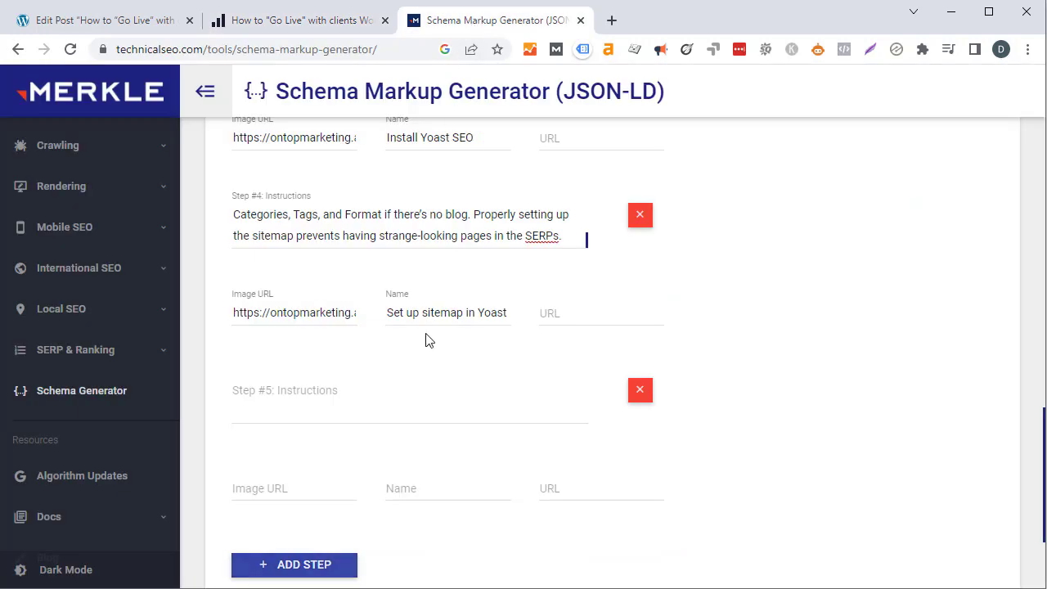
pyautogui.click(404, 494)
pyautogui.hotkey('ctrl', 'v')
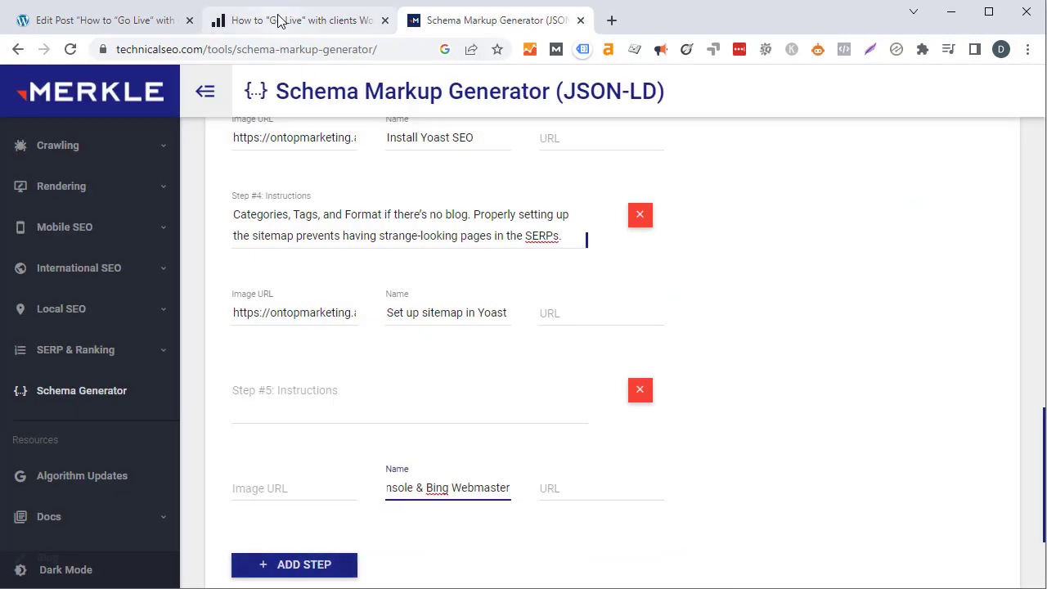
# Step: Copy the article's description beginning "To submit to Google, go to Crawl > Sitemaps" into the Step #5 Instructions
pyautogui.click(282, 20)
pyautogui.tripleClick(289, 325)
pyautogui.click(477, 23)
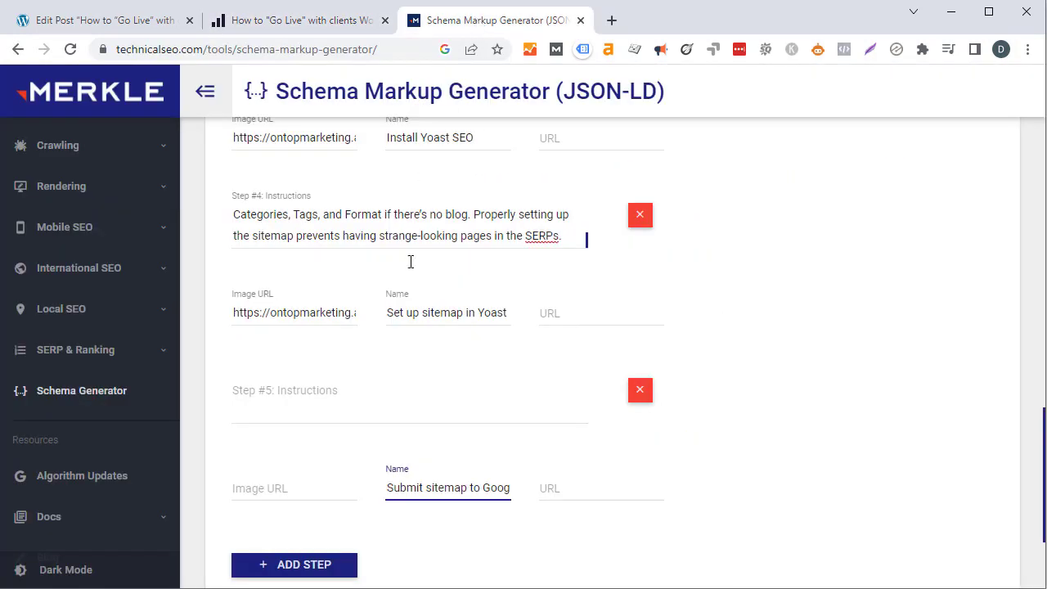
pyautogui.click(379, 381)
pyautogui.hotkey('ctrl', 'v')
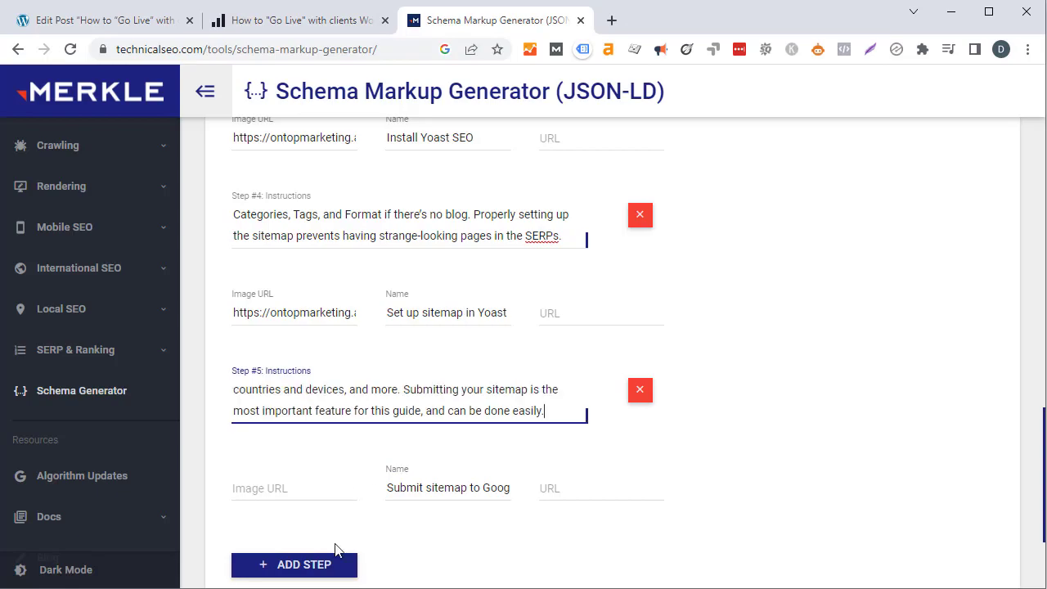
# Step: Copy the address of the image under the article's "Submit sitemap to Google Search Console" subheading into the Step #5 Image URL
pyautogui.click(297, 22)
pyautogui.scroll(10, 311, 423)
pyautogui.scroll(-5, 314, 417)
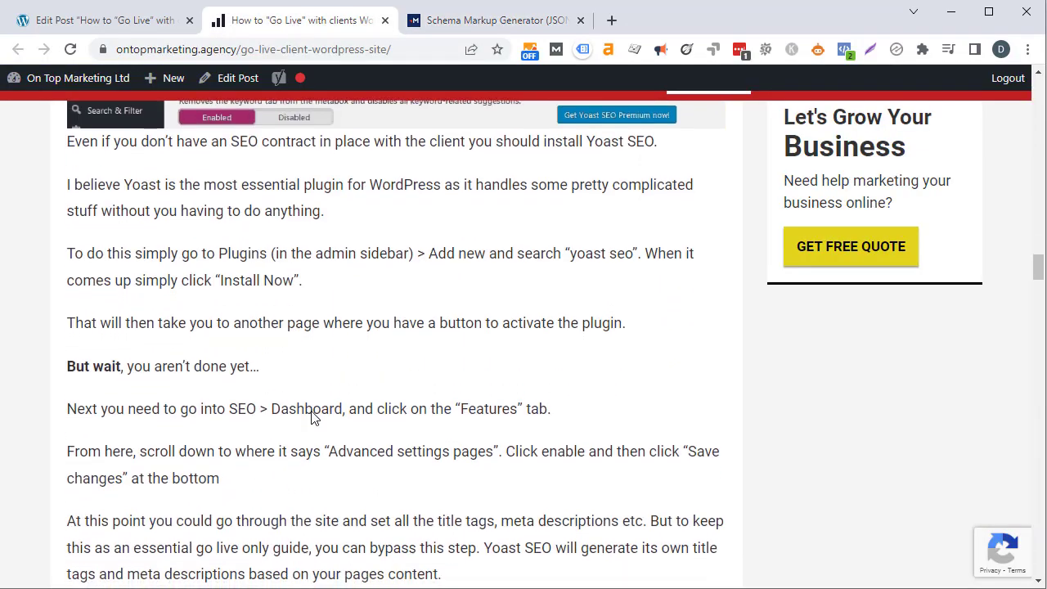
pyautogui.scroll(-15, 311, 415)
pyautogui.scroll(8, 312, 417)
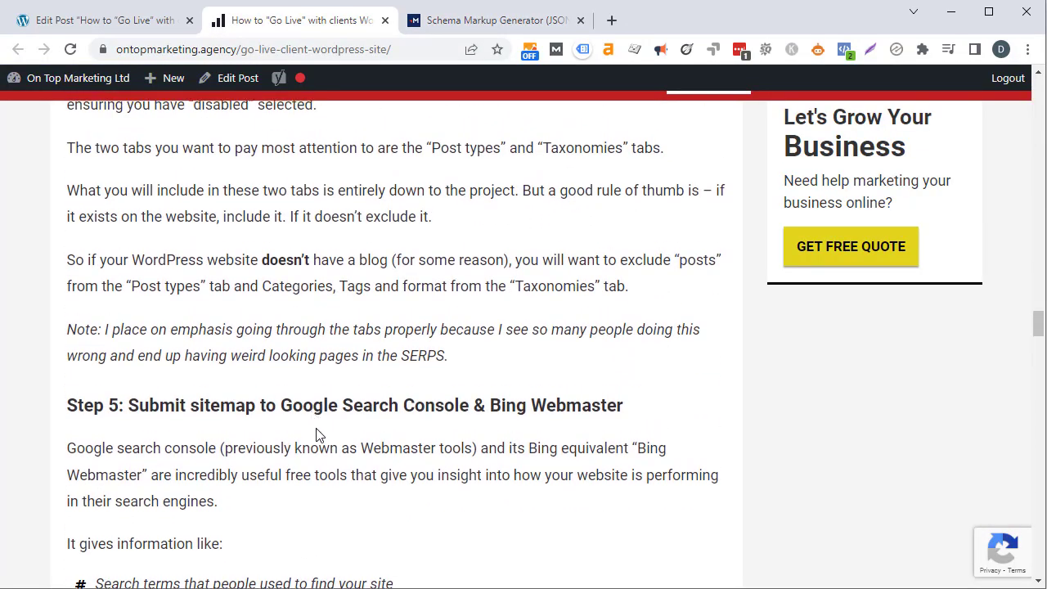
pyautogui.scroll(-8, 317, 425)
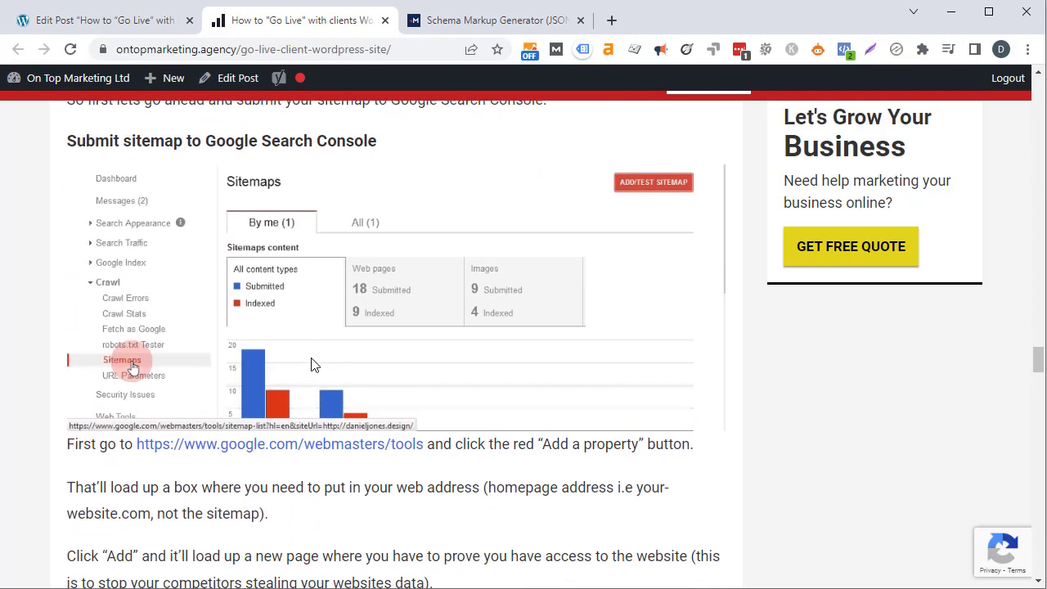
pyautogui.rightClick(312, 291)
pyautogui.click(421, 360)
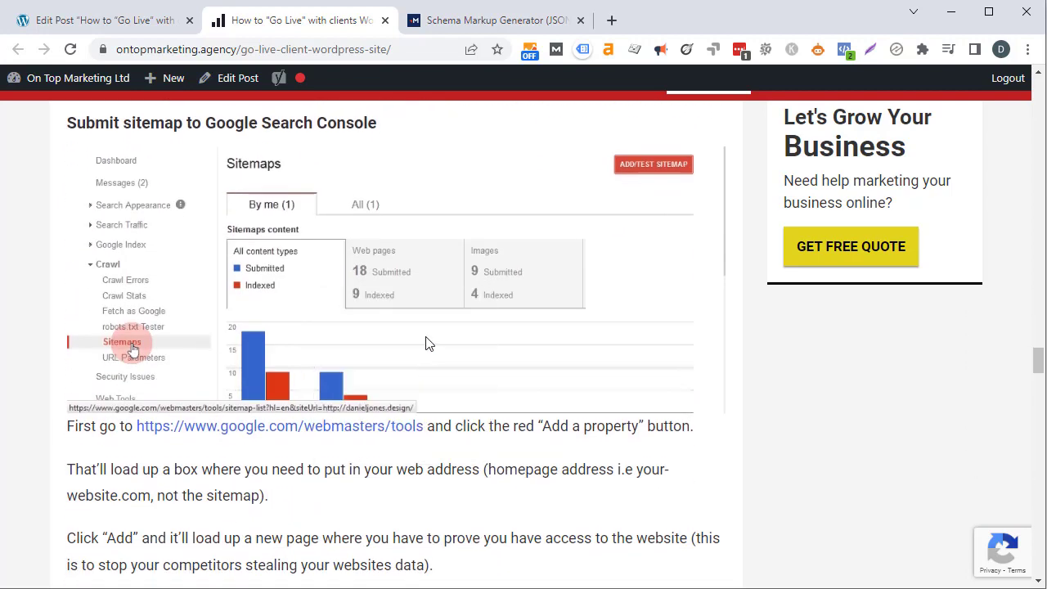
pyautogui.click(446, 26)
pyautogui.click(325, 488)
pyautogui.hotkey('ctrl', 'v')
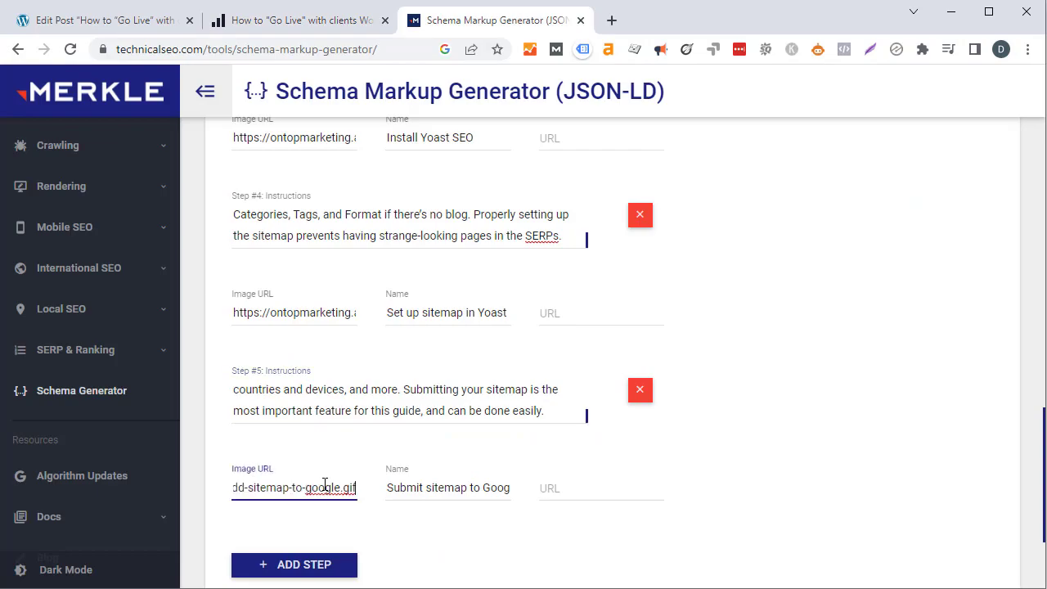
# Step: Add a sixth step to the How-to markup and fill its Name with the article's heading "Set up Google Analytics"
pyautogui.click(337, 565)
pyautogui.scroll(-4, 381, 259)
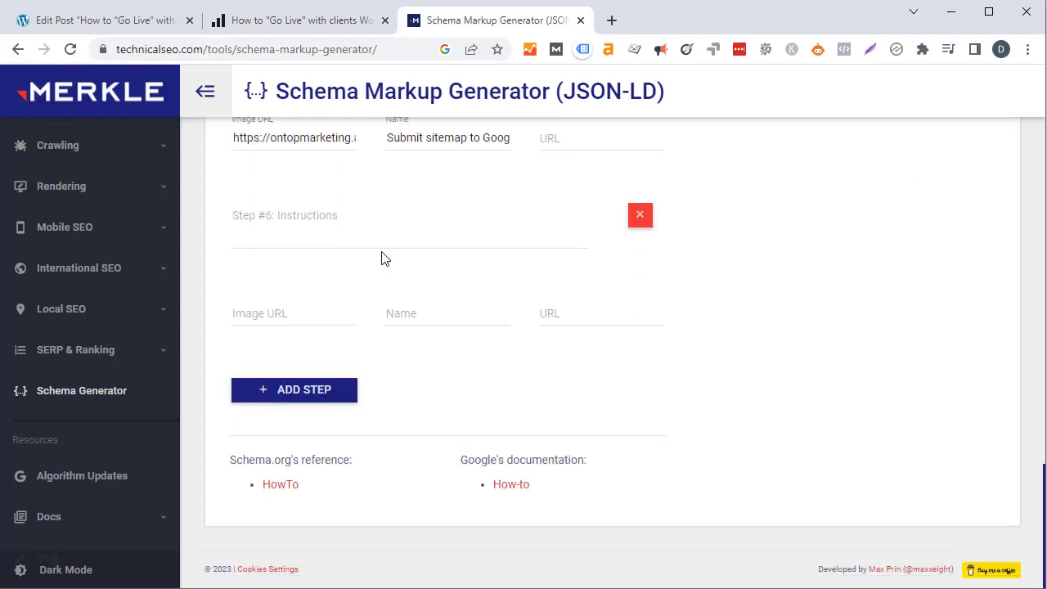
pyautogui.click(332, 20)
pyautogui.scroll(15, 399, 301)
pyautogui.scroll(10, 400, 302)
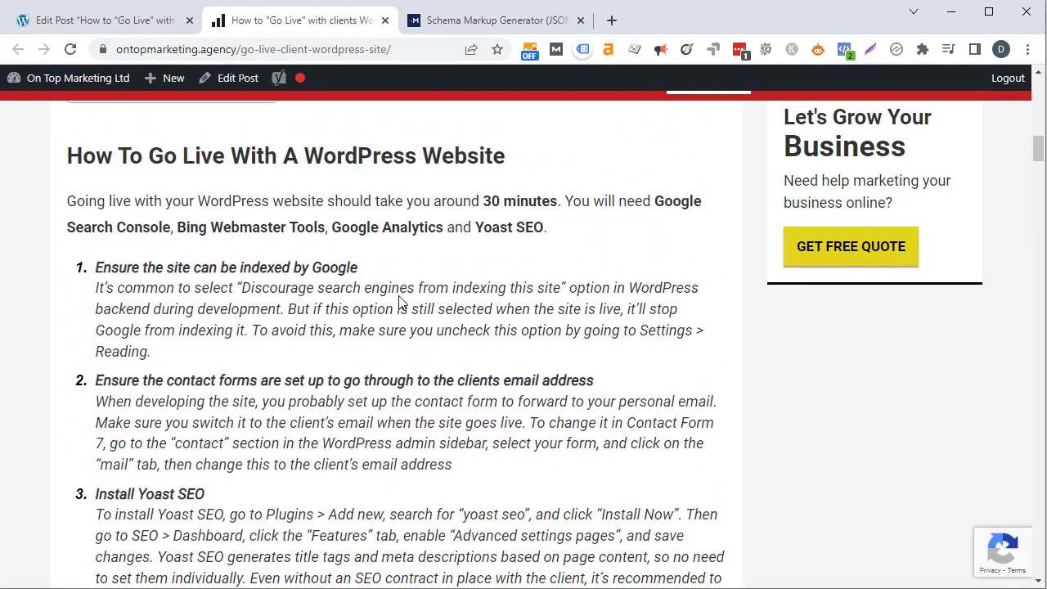
pyautogui.scroll(-3, 401, 299)
pyautogui.tripleClick(245, 574)
pyautogui.scroll(-4, 229, 441)
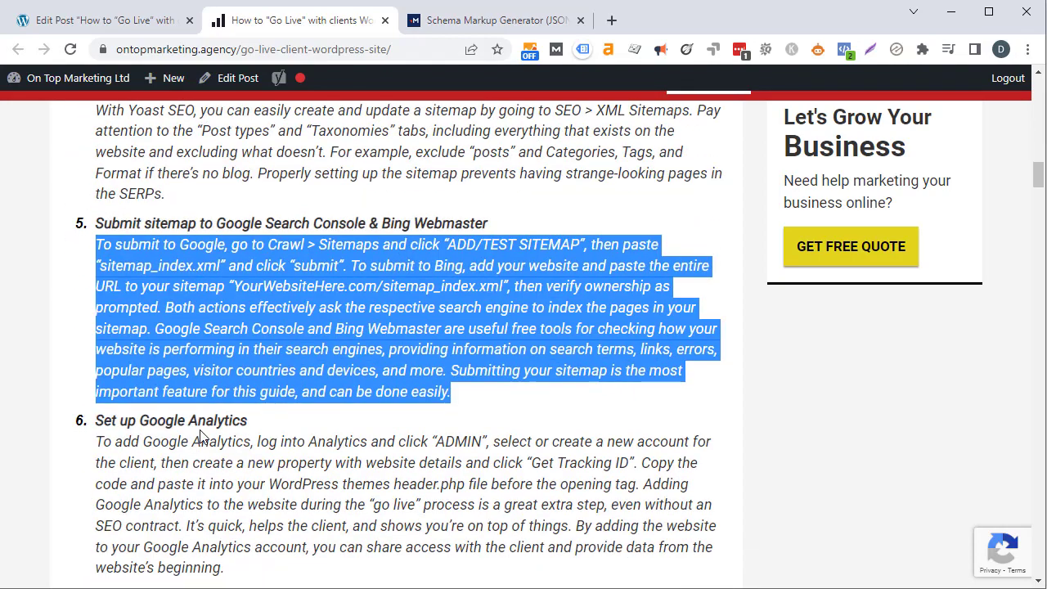
pyautogui.tripleClick(201, 429)
pyautogui.click(463, 20)
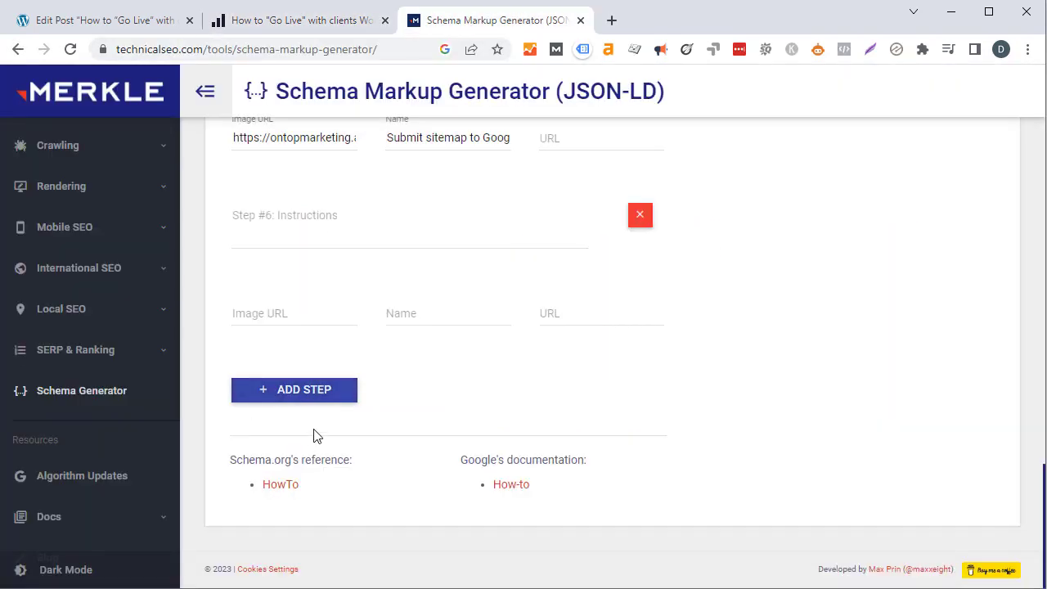
pyautogui.click(467, 311)
pyautogui.hotkey('ctrl', 'v')
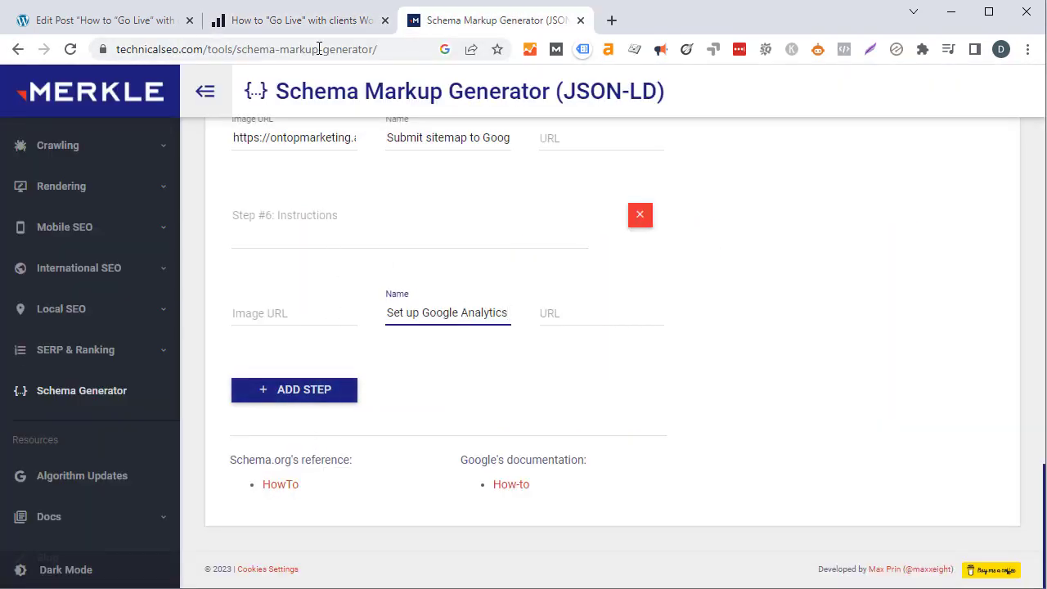
# Step: Copy the article's description beginning "To add Google Analytics, log into Analytics" into the Step #6 Instructions
pyautogui.click(301, 20)
pyautogui.scroll(-3, 344, 398)
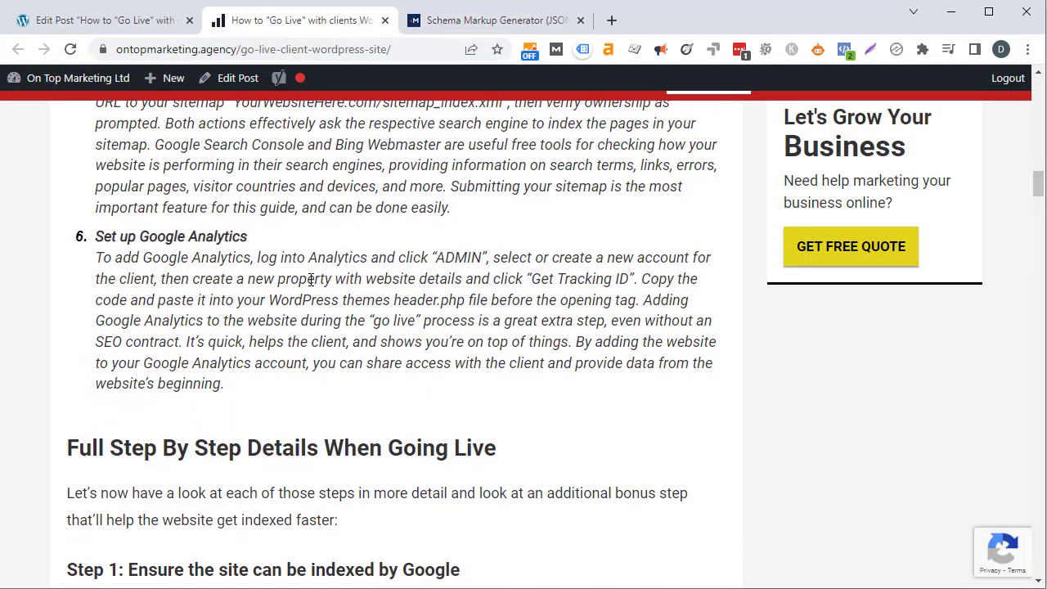
pyautogui.tripleClick(311, 279)
pyautogui.click(454, 30)
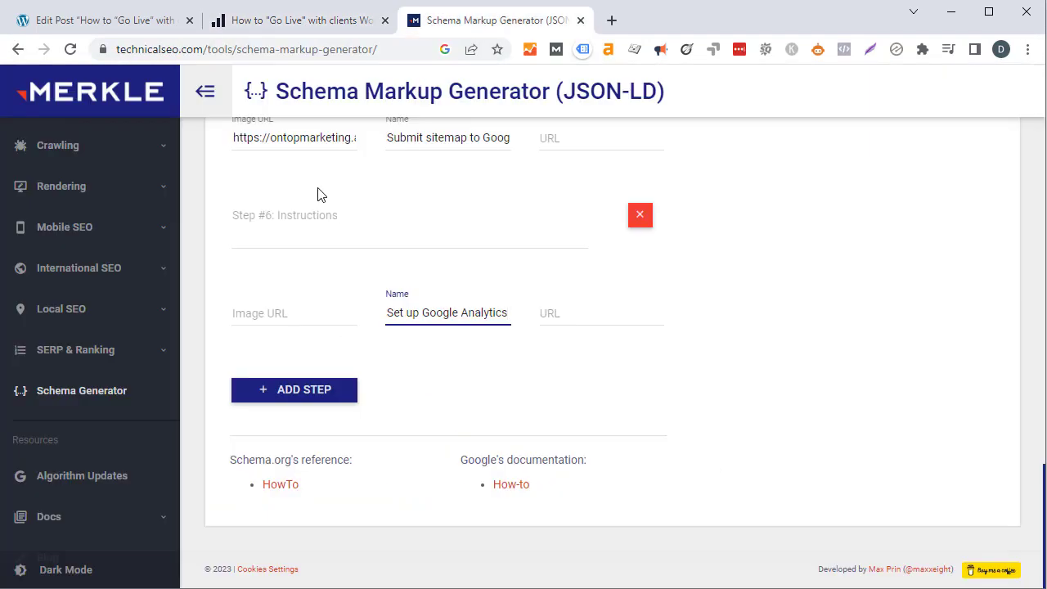
pyautogui.click(297, 221)
pyautogui.hotkey('ctrl', 'v')
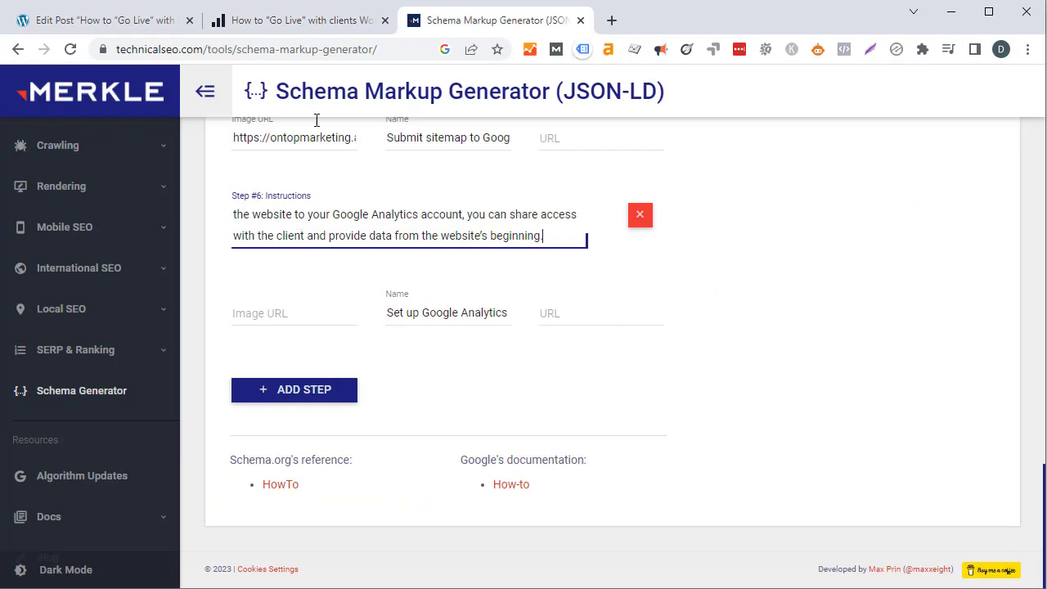
# Step: Copy the address of the image under the article's "Step 6: Set up Google Analytics" heading into the Step #6 Image URL
pyautogui.click(320, 22)
pyautogui.scroll(-15, 294, 422)
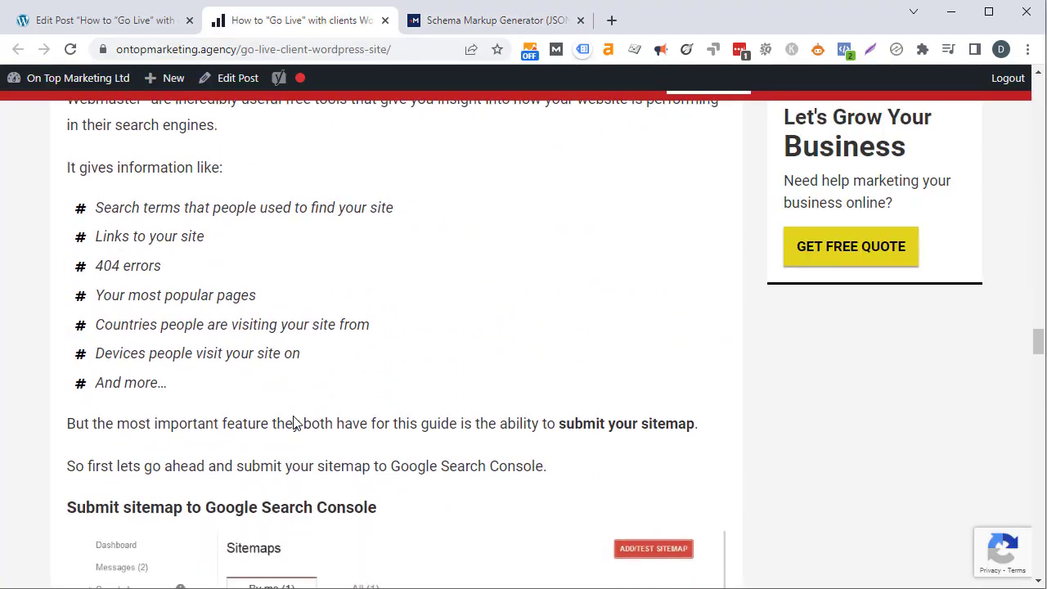
pyautogui.scroll(-20, 294, 422)
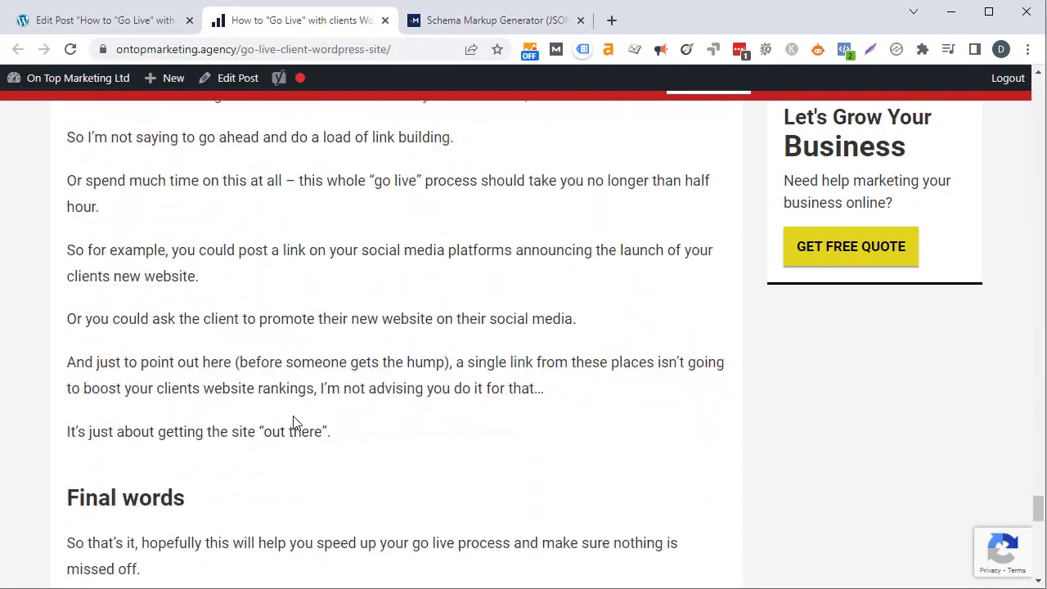
pyautogui.scroll(15, 294, 421)
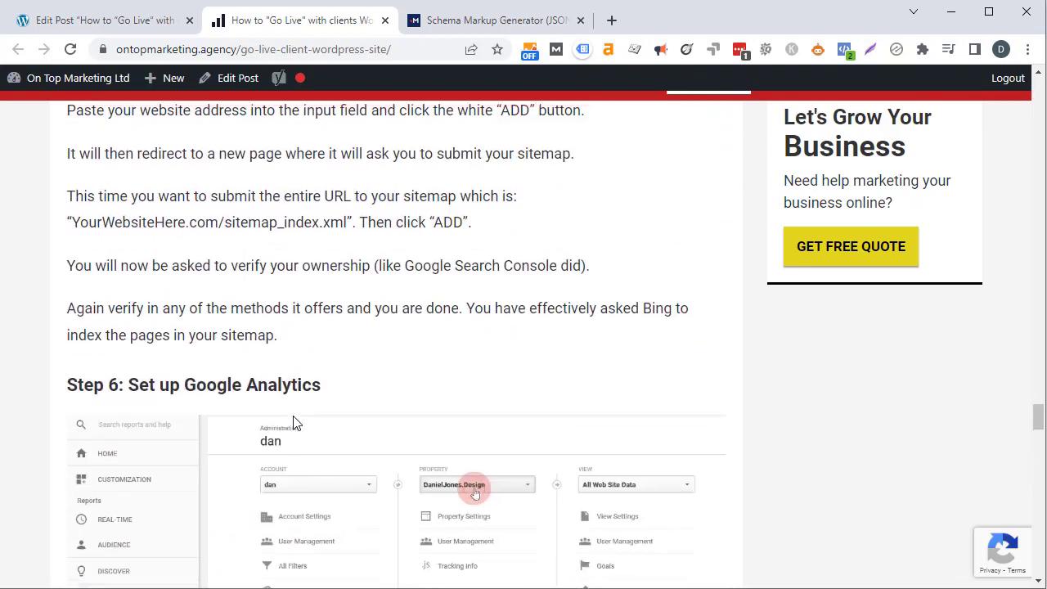
pyautogui.scroll(-4, 295, 422)
pyautogui.scroll(2, 298, 408)
pyautogui.rightClick(309, 374)
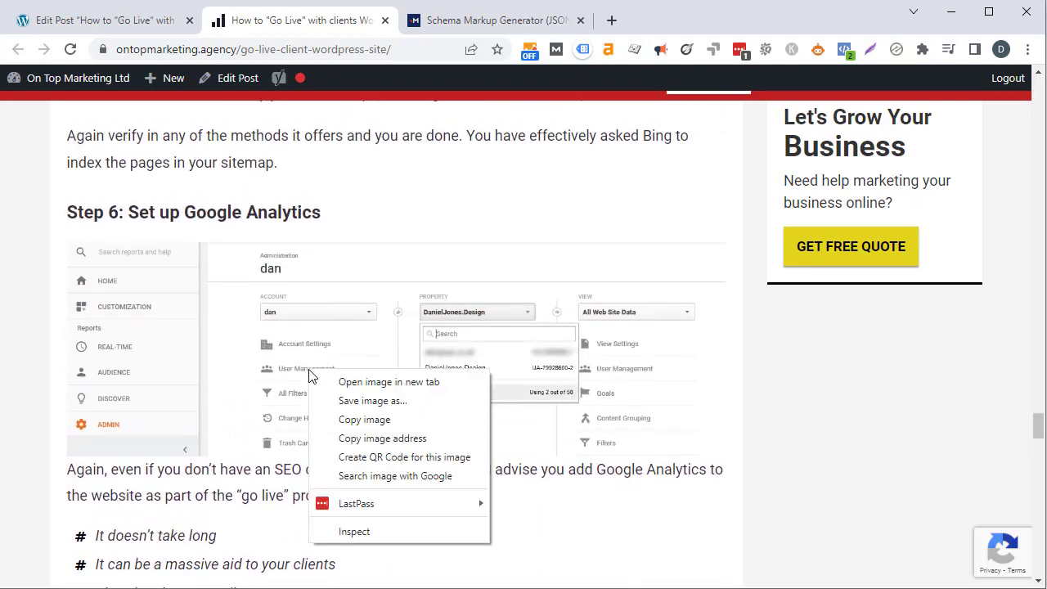
pyautogui.click(393, 438)
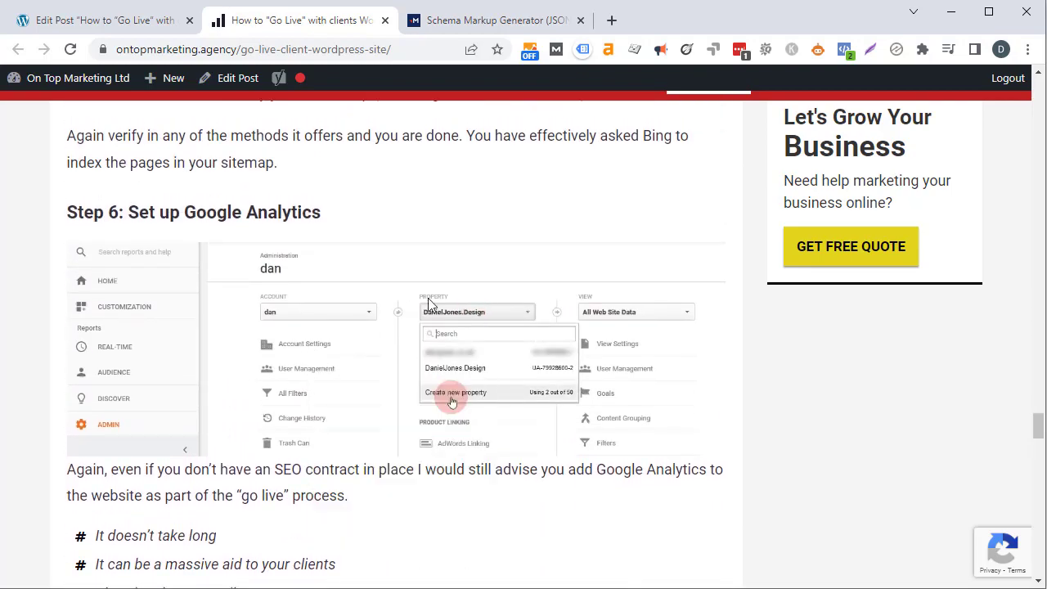
pyautogui.click(481, 22)
pyautogui.click(325, 318)
pyautogui.hotkey('ctrl', 'v')
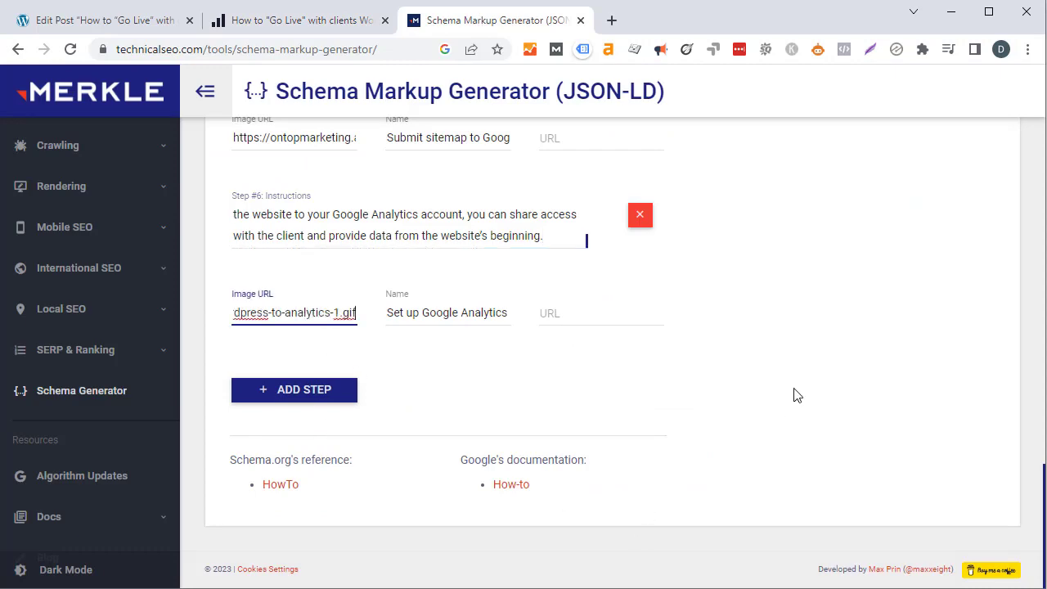
pyautogui.click(874, 395)
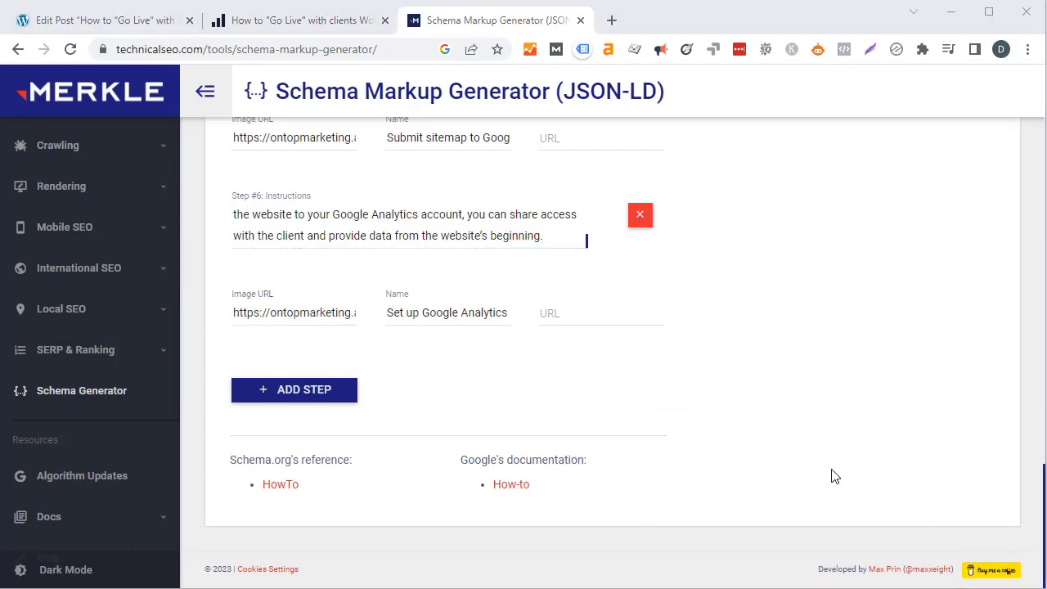
# Step: Examine the name, description, image and total time entries in the generated How-to JSON-LD
pyautogui.scroll(20, 868, 464)
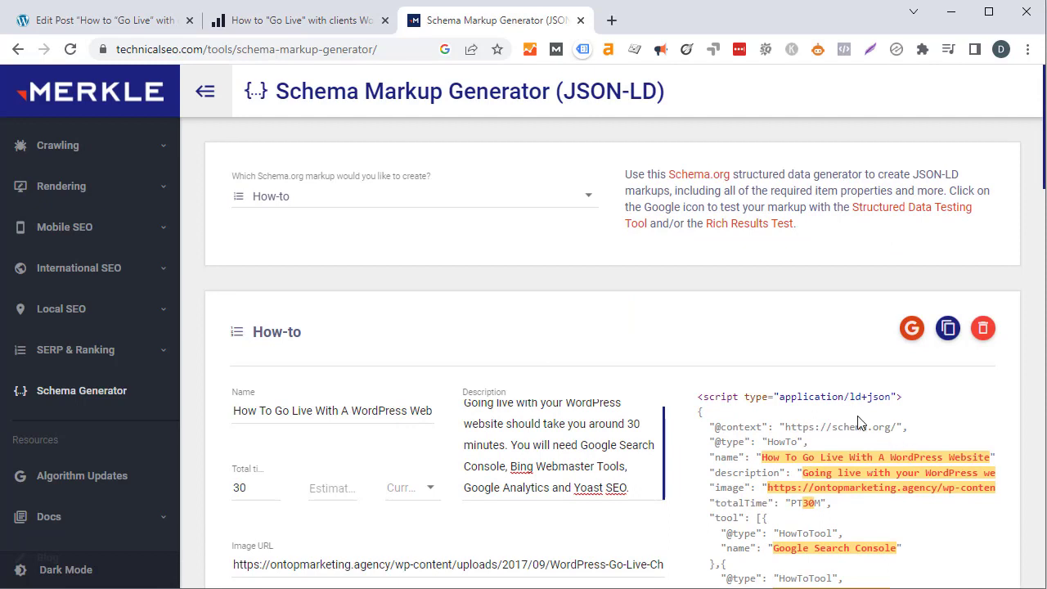
pyautogui.scroll(-2, 797, 254)
pyautogui.scroll(-1, 798, 250)
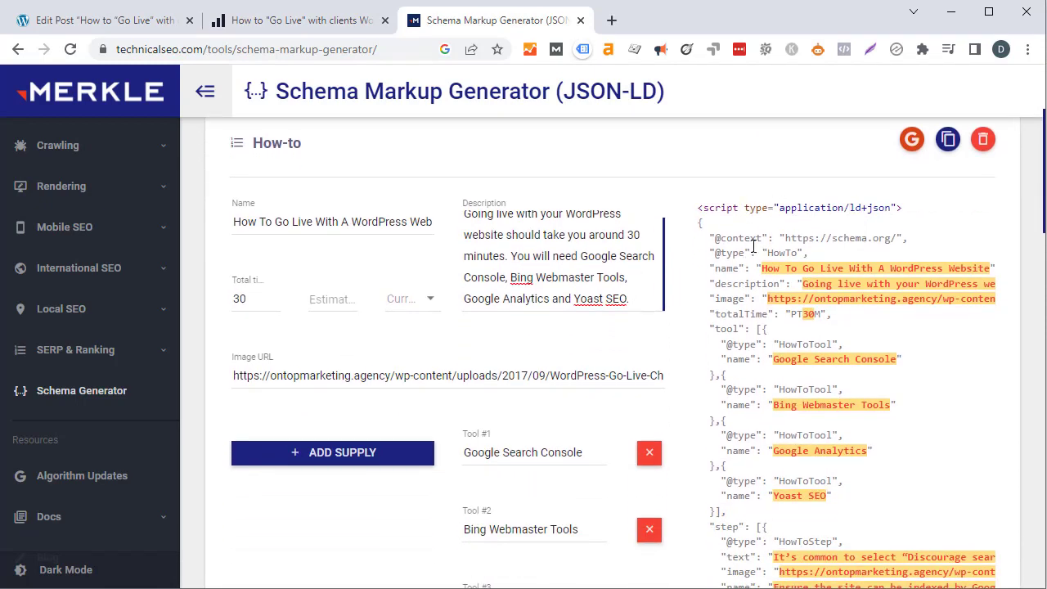
pyautogui.scroll(-3, 784, 240)
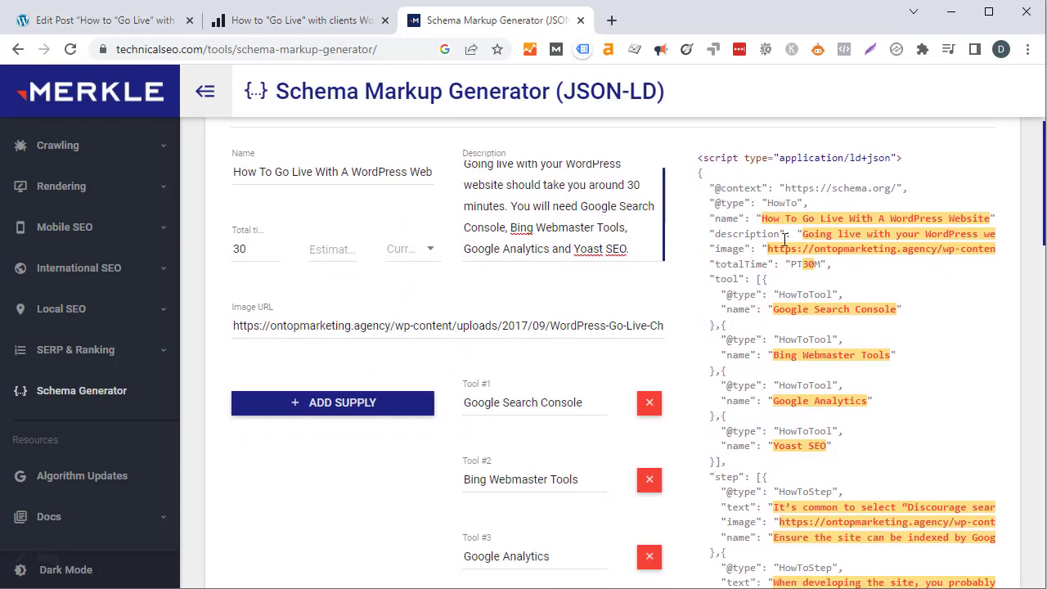
pyautogui.scroll(2, 775, 331)
pyautogui.scroll(1, 775, 331)
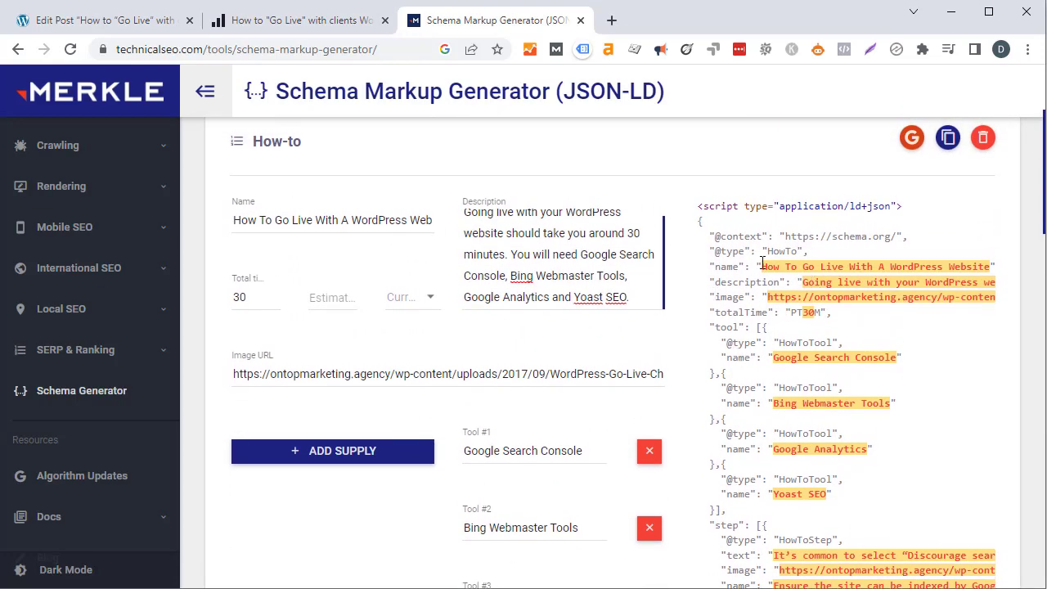
pyautogui.moveTo(761, 263); pyautogui.dragTo(792, 286)
pyautogui.click(792, 286)
pyautogui.moveTo(871, 298); pyautogui.dragTo(909, 298)
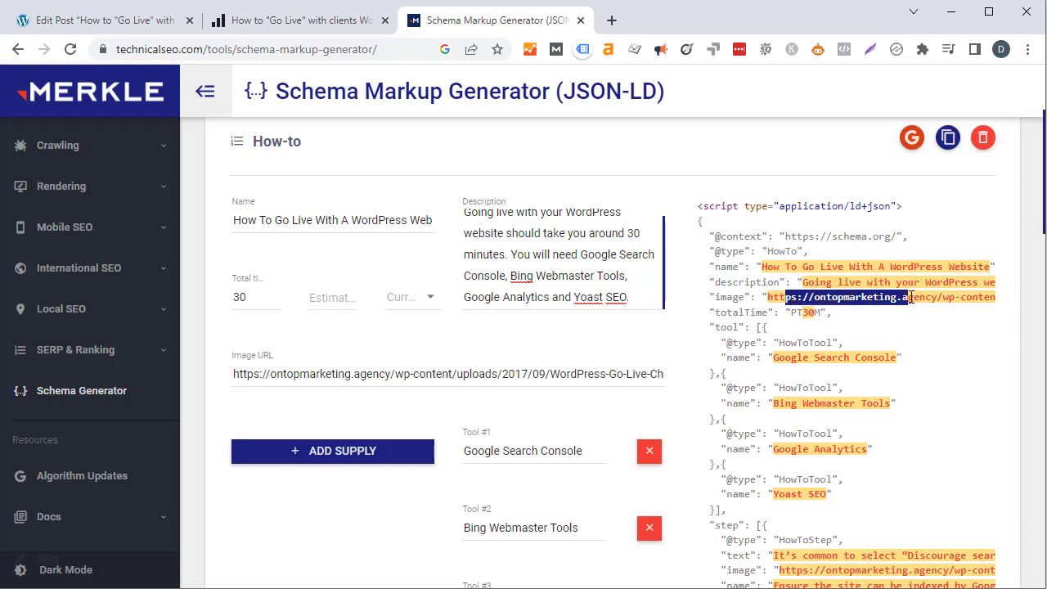
pyautogui.click(804, 311)
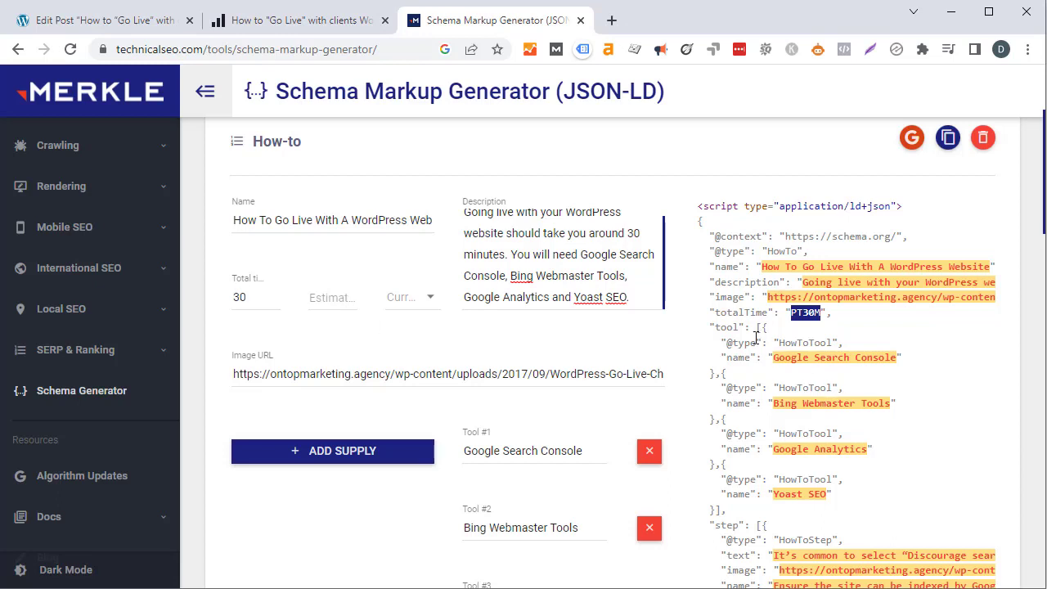
# Step: Examine the tool entries and the How-to step entries in the generated JSON-LD
pyautogui.moveTo(795, 355); pyautogui.dragTo(897, 358)
pyautogui.moveTo(791, 403); pyautogui.dragTo(828, 404)
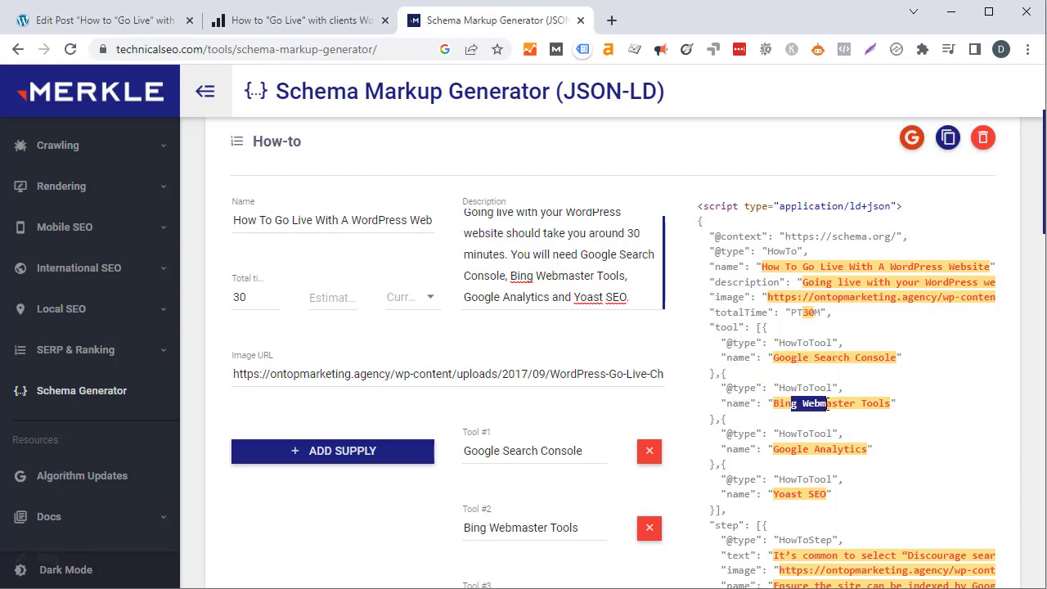
pyautogui.click(810, 448)
pyautogui.moveTo(791, 494); pyautogui.dragTo(814, 494)
pyautogui.scroll(-2, 815, 458)
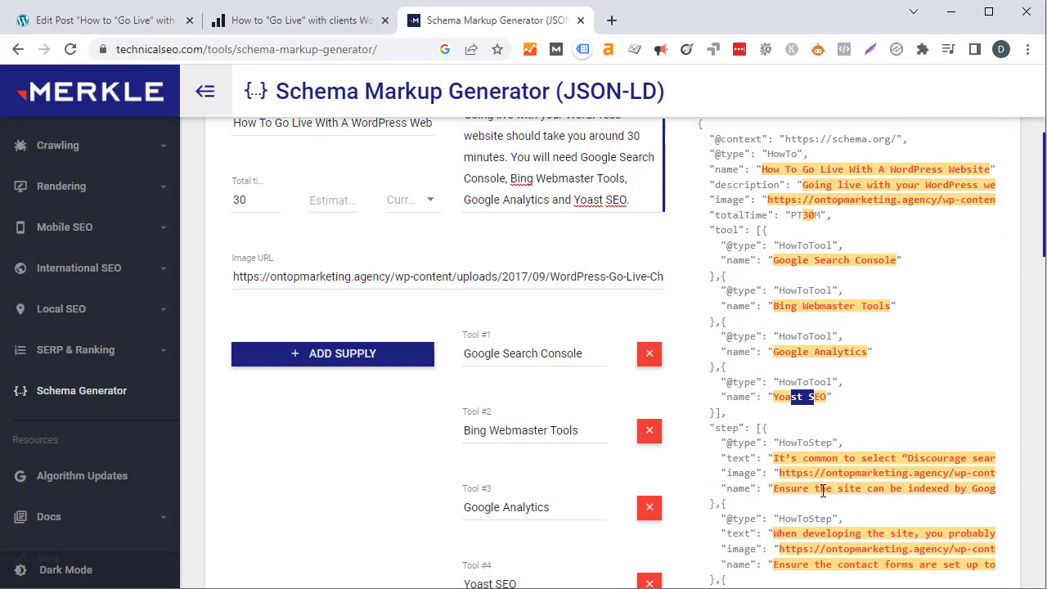
pyautogui.moveTo(758, 340); pyautogui.dragTo(819, 367)
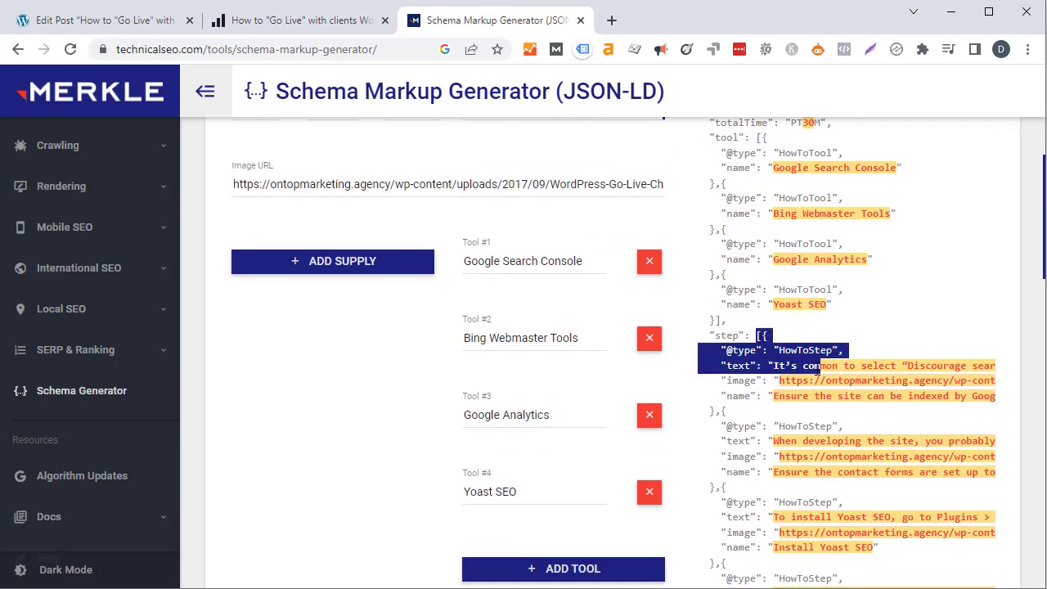
pyautogui.click(814, 364)
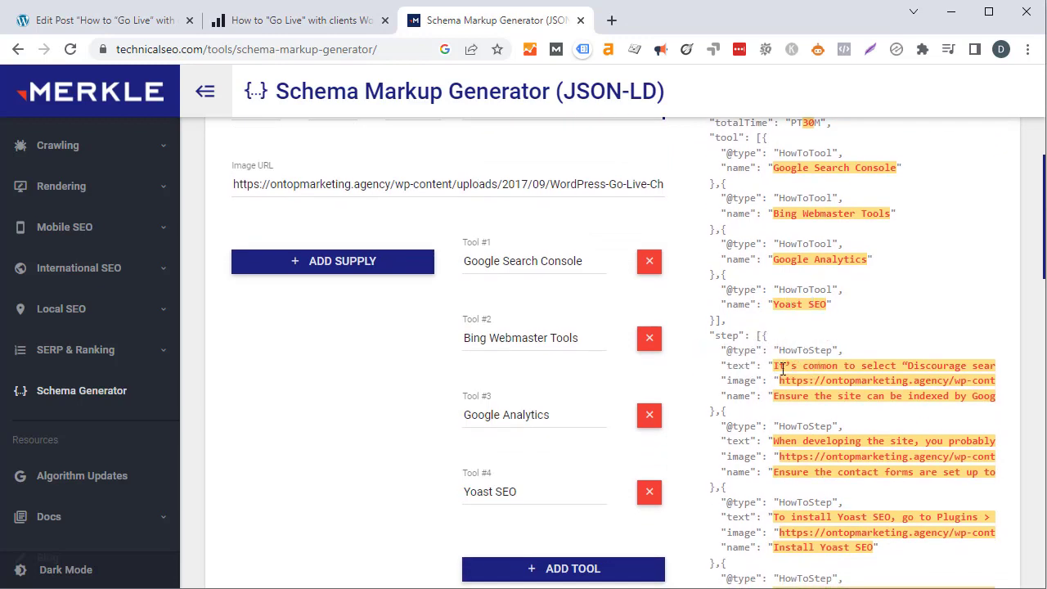
pyautogui.doubleClick(779, 395)
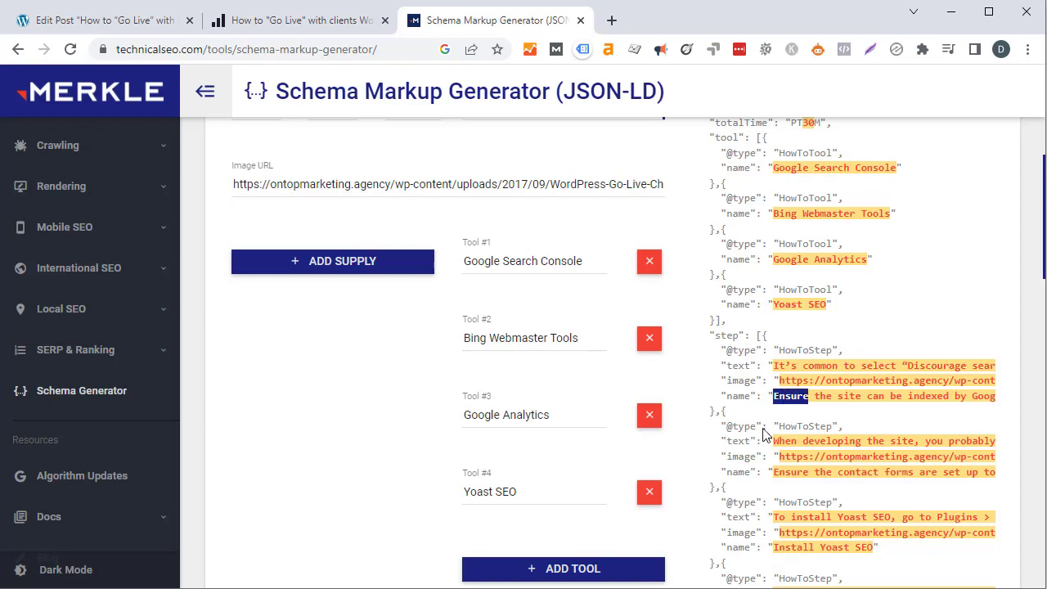
pyautogui.scroll(-10, 817, 408)
# Step: Copy the complete generated JSON-LD and open the go-live article for editing in WordPress in a new tab
pyautogui.scroll(15, 829, 434)
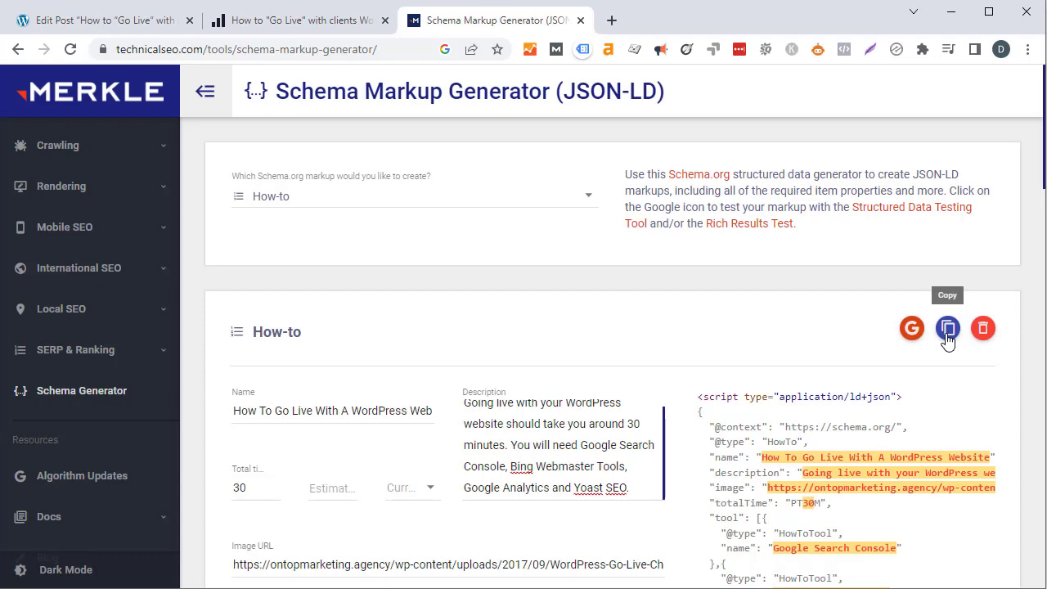
pyautogui.click(946, 335)
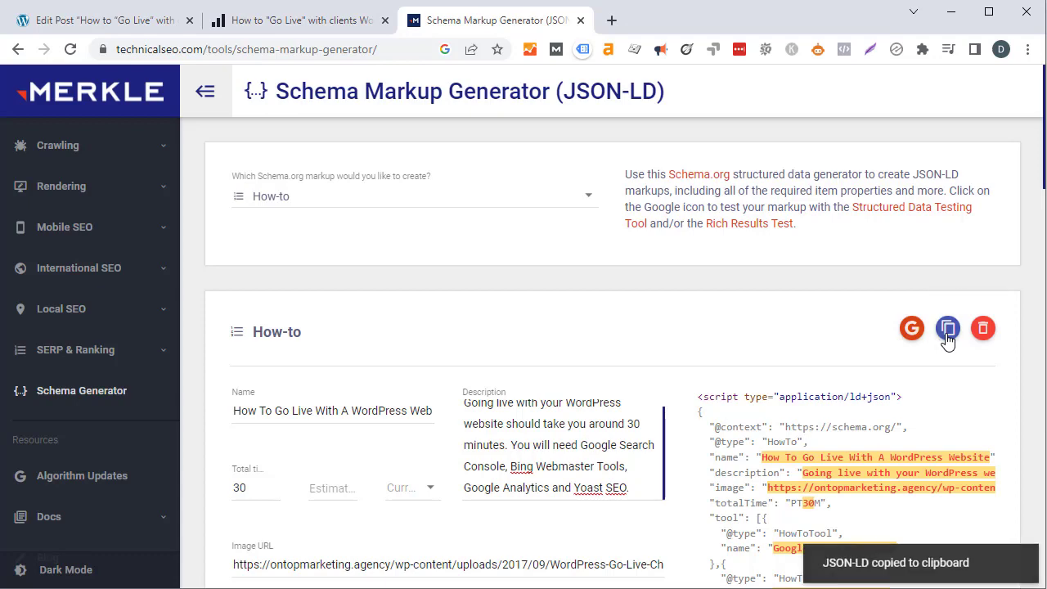
pyautogui.click(282, 33)
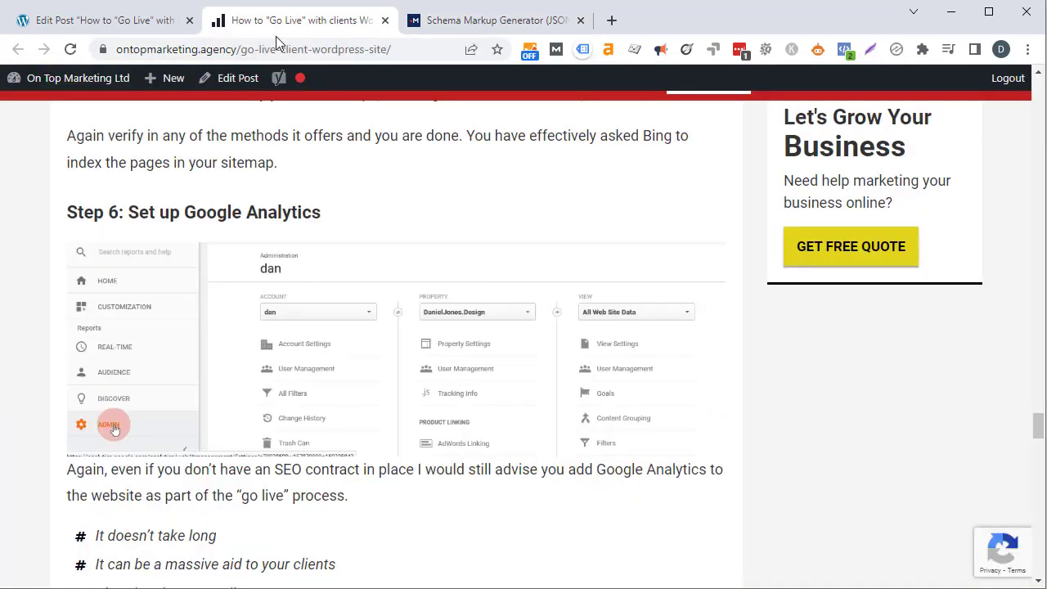
pyautogui.rightClick(243, 75)
pyautogui.click(243, 76)
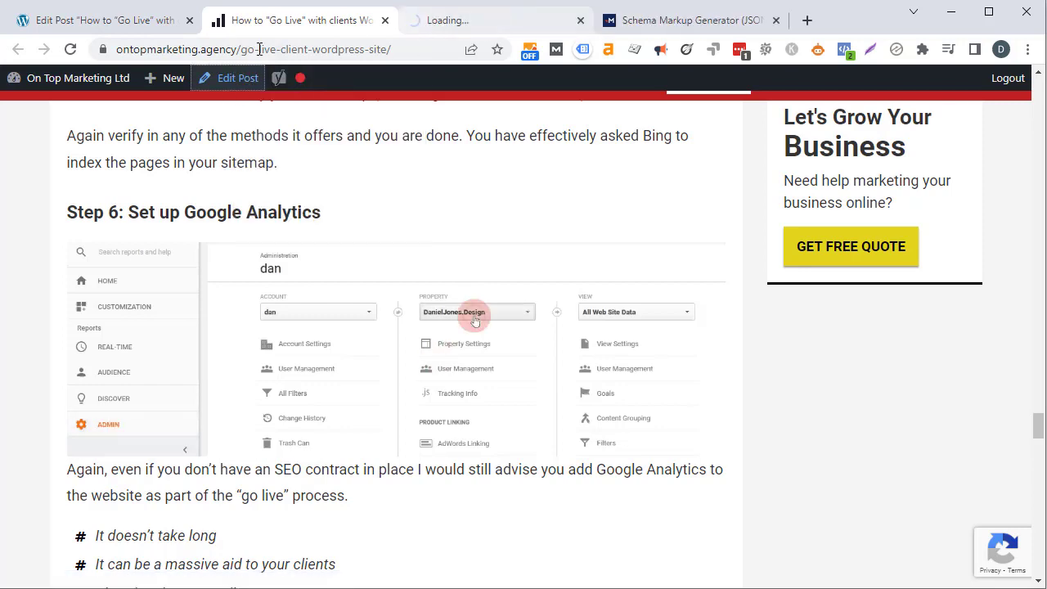
pyautogui.click(433, 20)
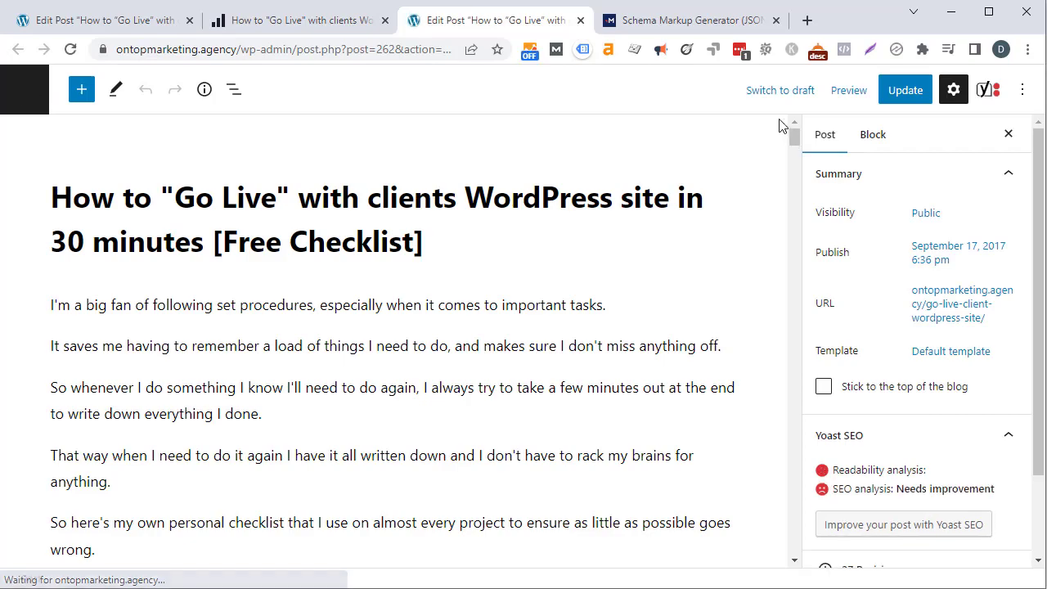
# Step: Add a Custom HTML block at the end of the post, below the closing signature, and paste the JSON-LD code into it
pyautogui.moveTo(796, 141); pyautogui.dragTo(728, 465)
pyautogui.scroll(-5, 728, 464)
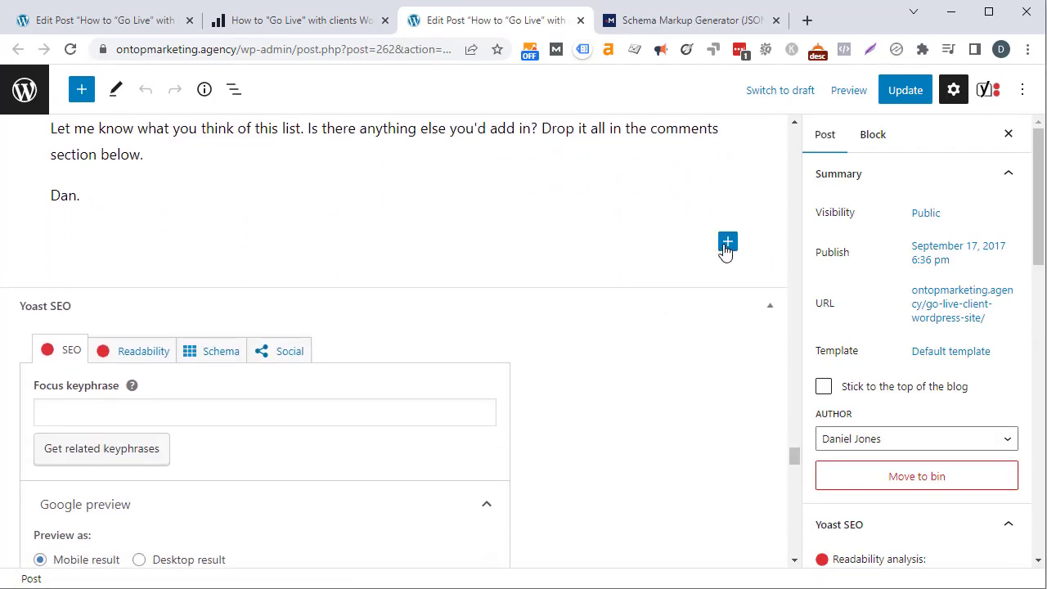
pyautogui.click(727, 243)
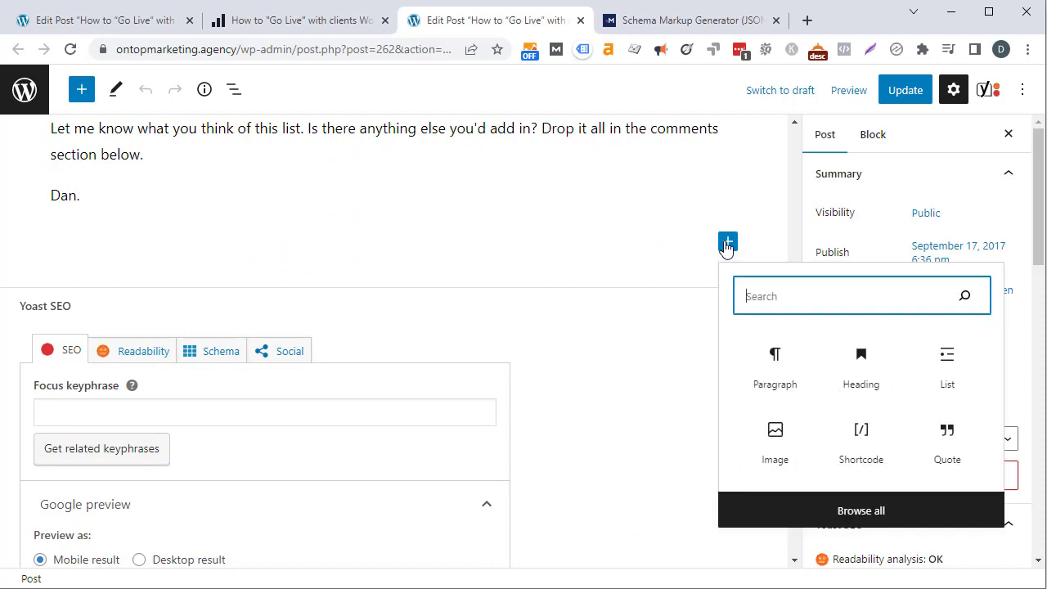
pyautogui.write('ht')
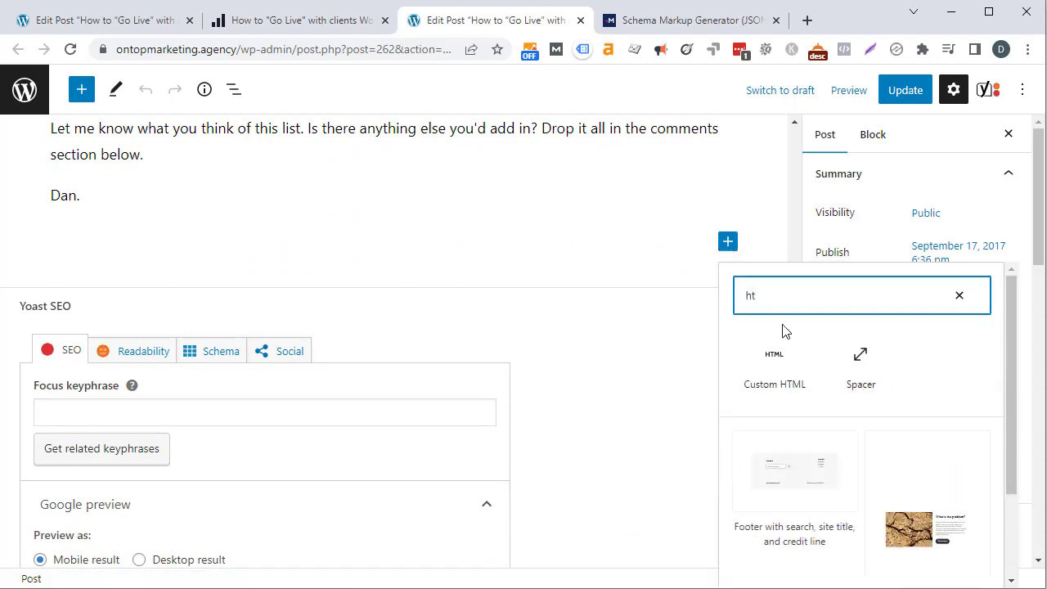
pyautogui.click(789, 368)
pyautogui.hotkey('ctrl', 'v')
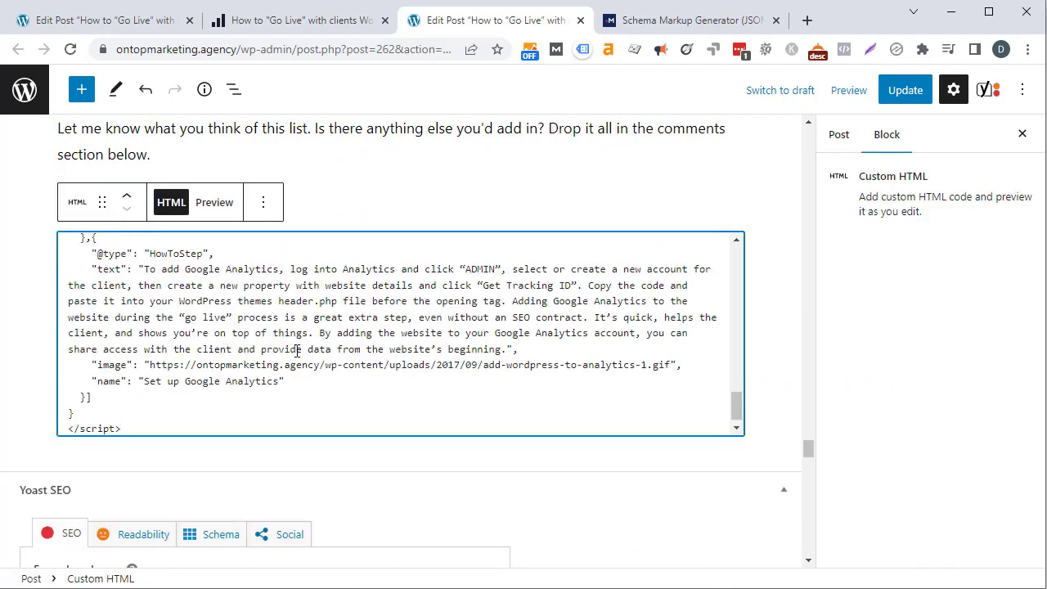
# Step: Update the post and view the published article down to its comment section
pyautogui.click(905, 92)
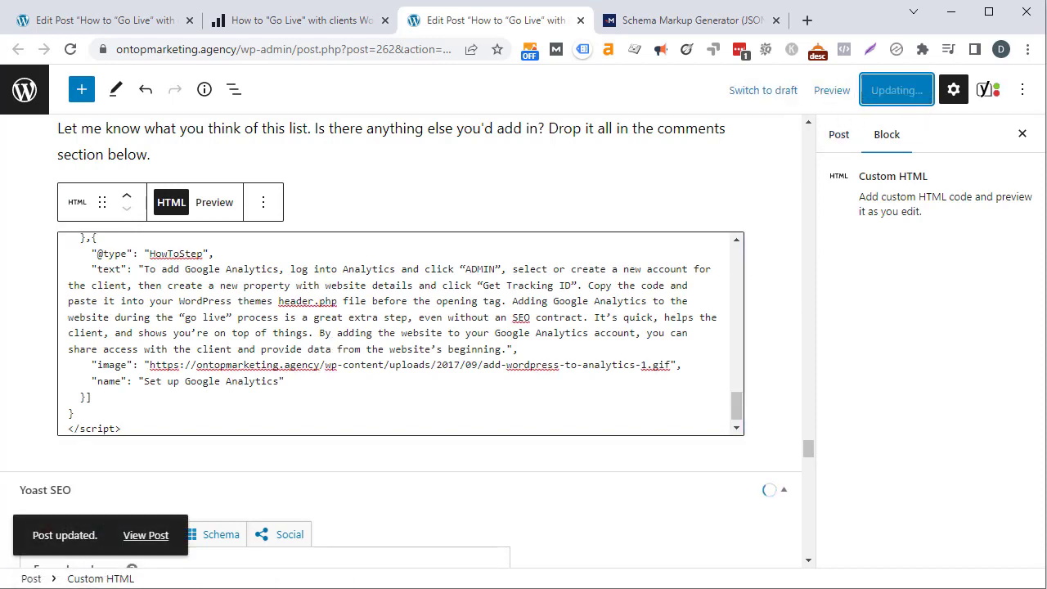
pyautogui.click(148, 535)
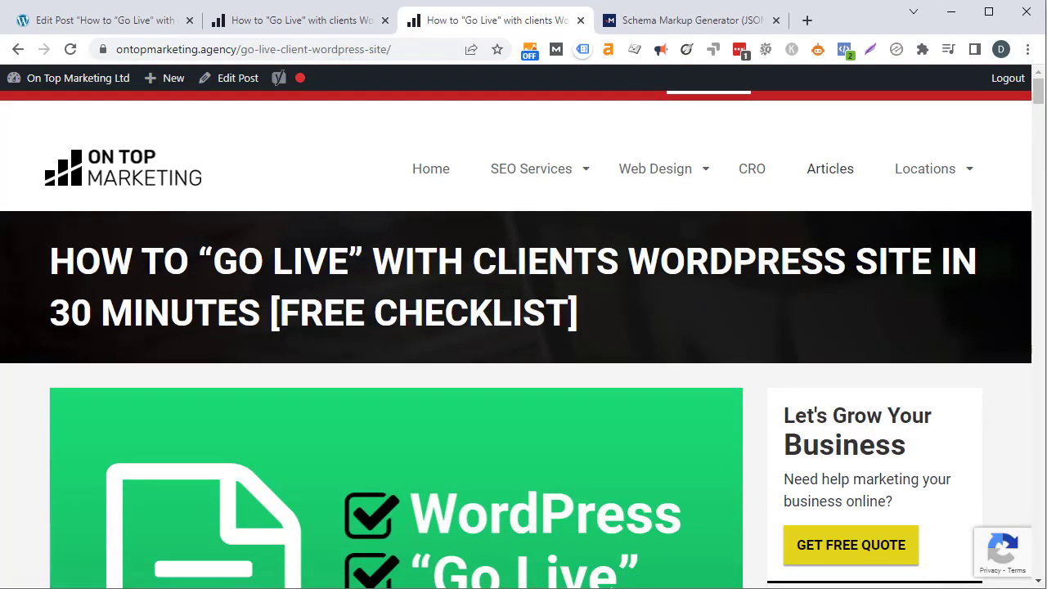
pyautogui.scroll(-15, 676, 427)
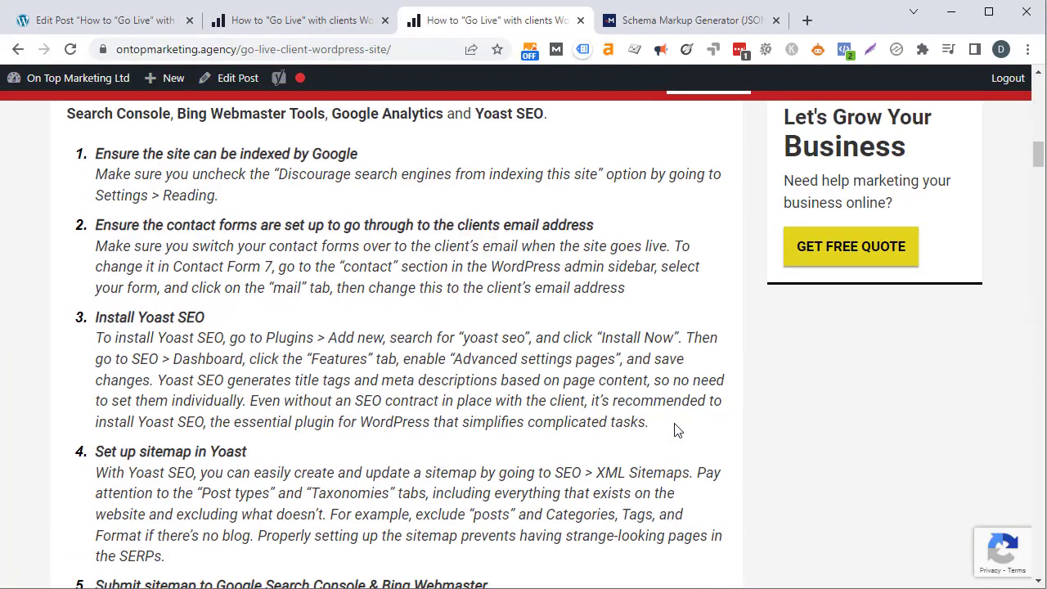
pyautogui.scroll(-20, 676, 429)
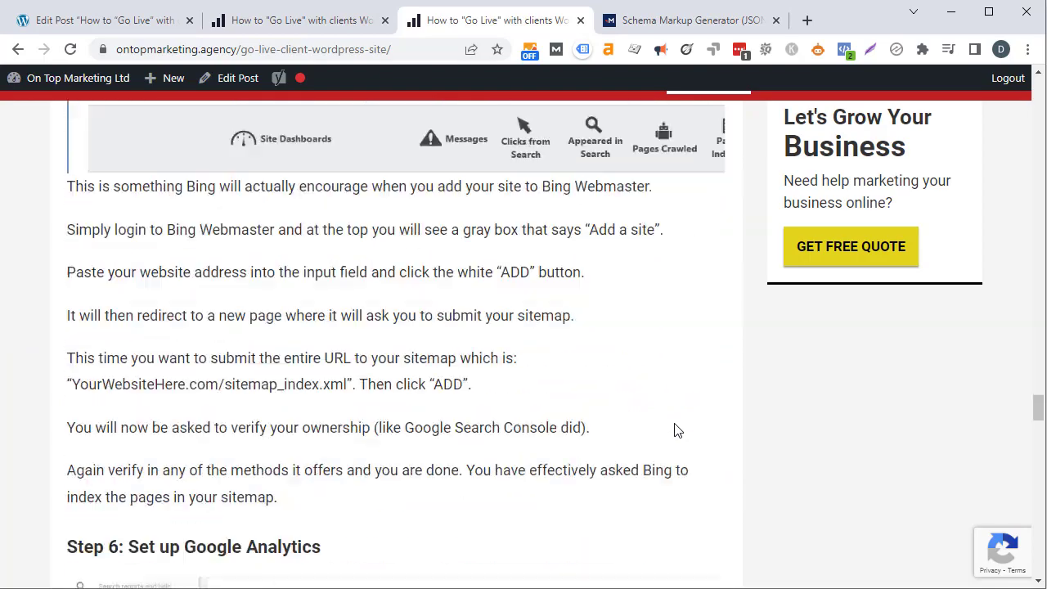
pyautogui.scroll(-20, 675, 429)
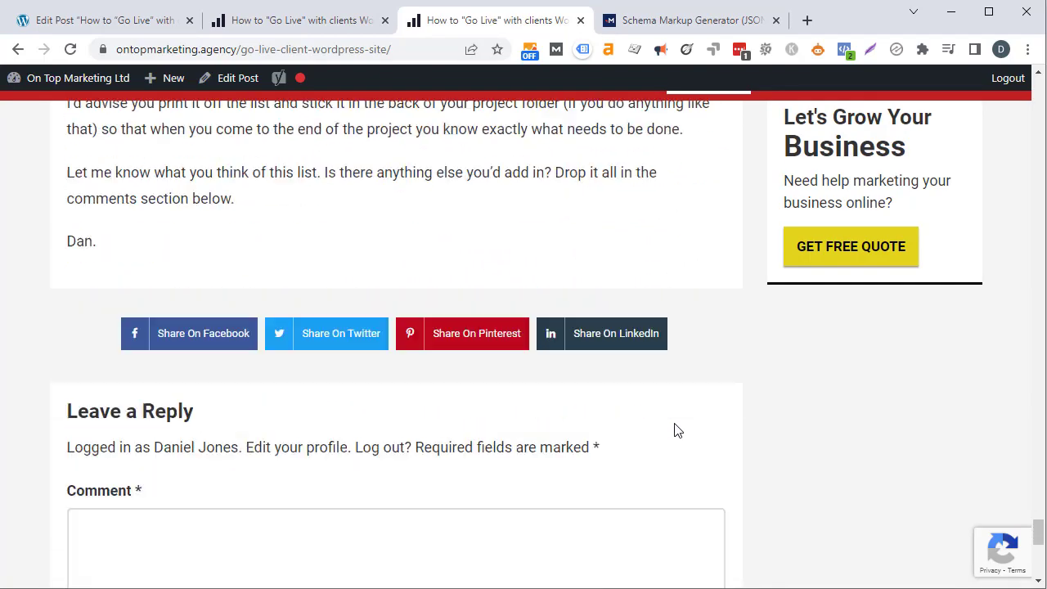
pyautogui.scroll(1, 629, 409)
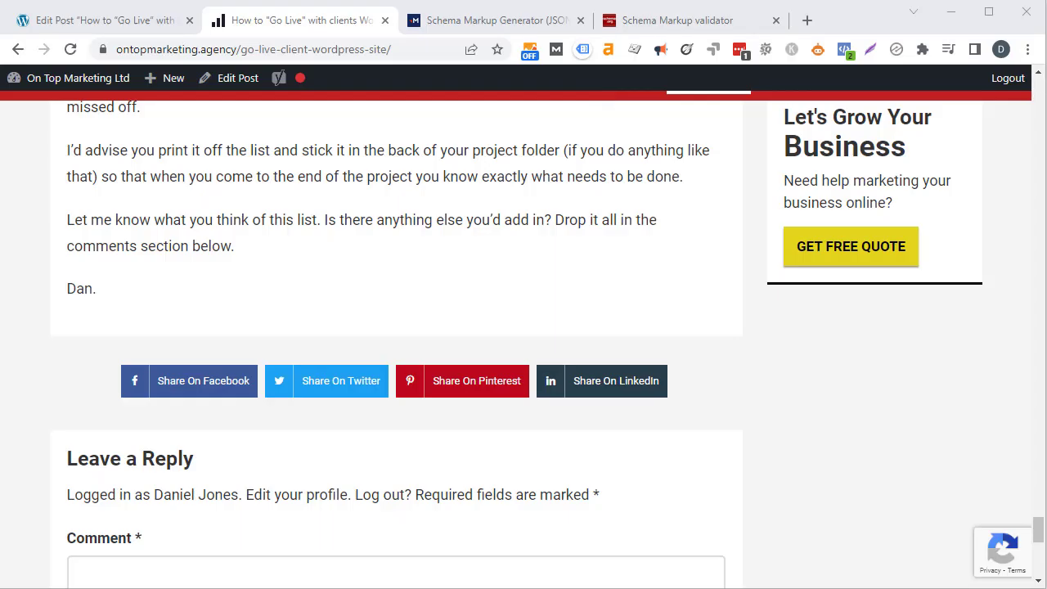
# Step: Copy the published go-live article's URL and run it through the Schema.org validator's URL test
pyautogui.click(227, 55)
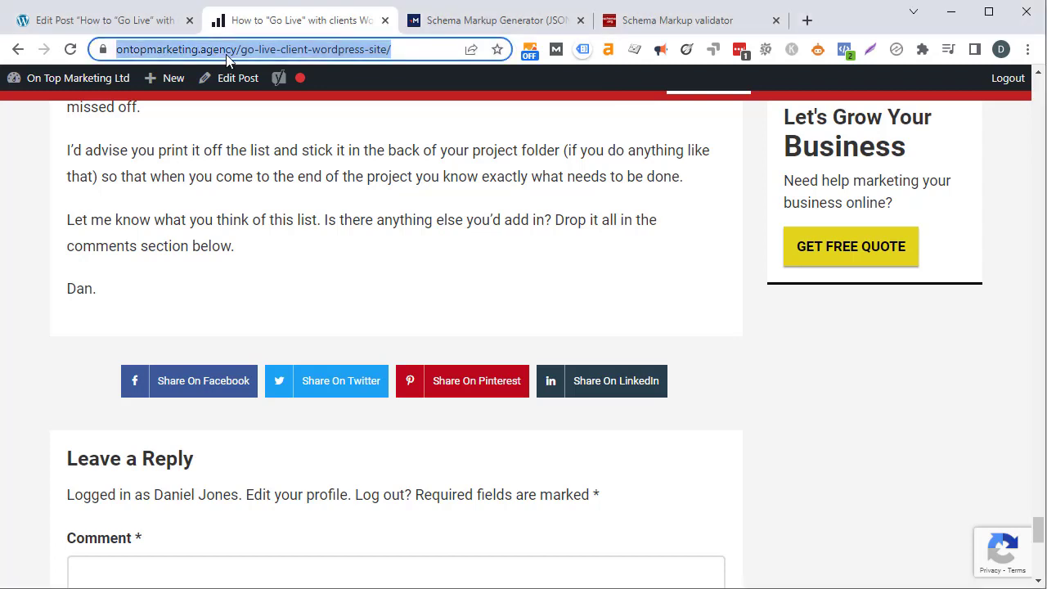
pyautogui.click(638, 18)
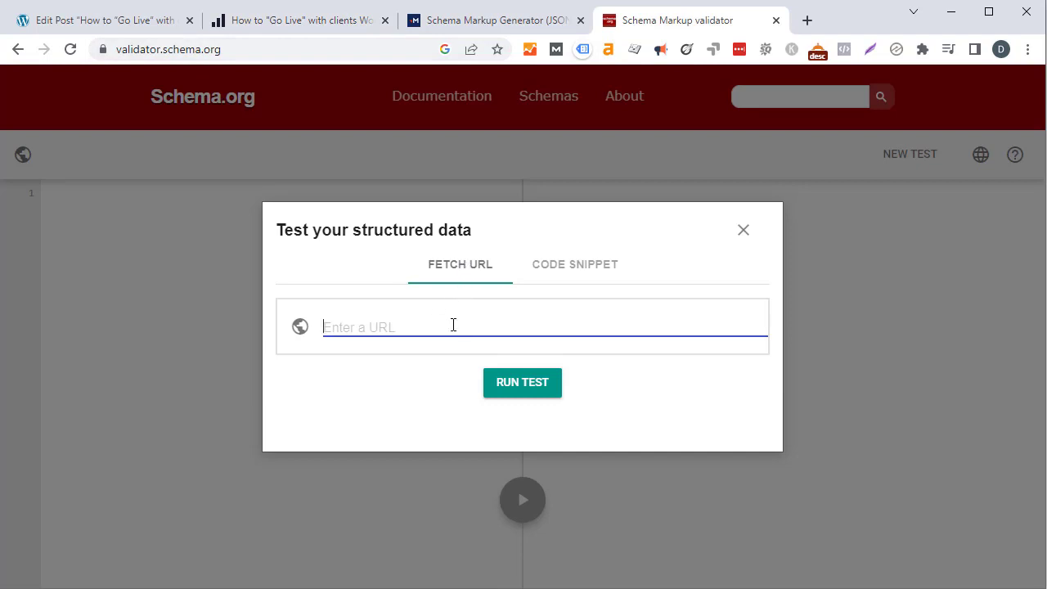
pyautogui.hotkey('ctrl', 'v')
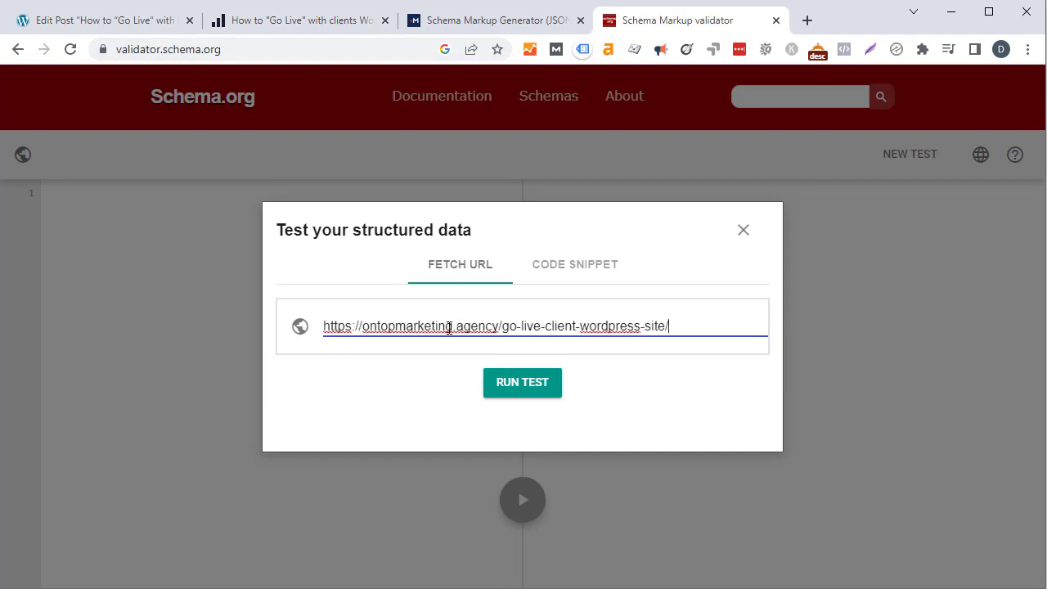
pyautogui.click(521, 383)
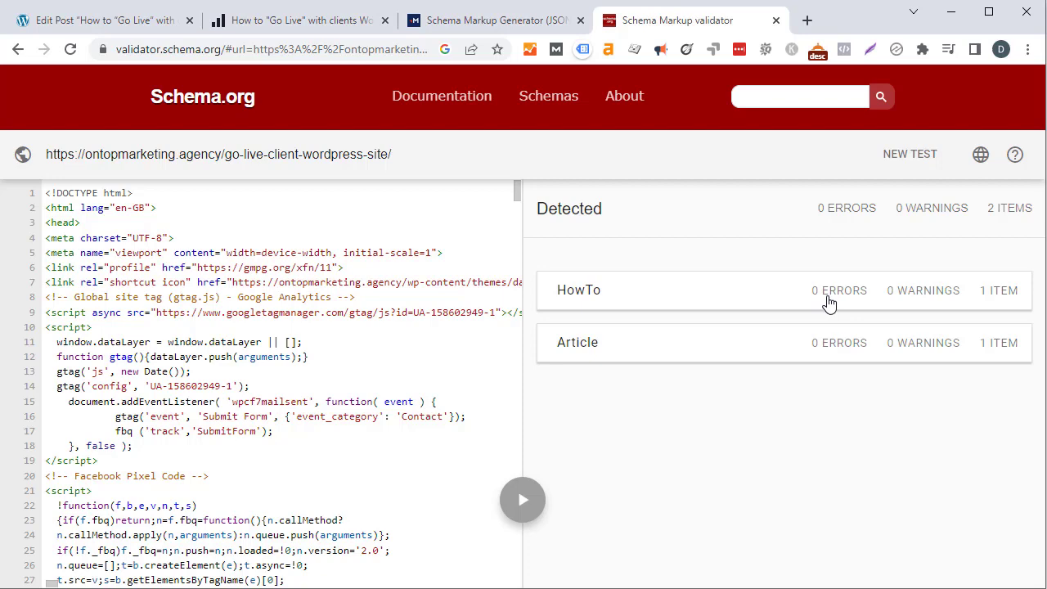
# Step: Copy the generated JSON-LD again and recheck the post's Custom HTML block and the validator's HowTo result
pyautogui.click(490, 20)
pyautogui.click(948, 330)
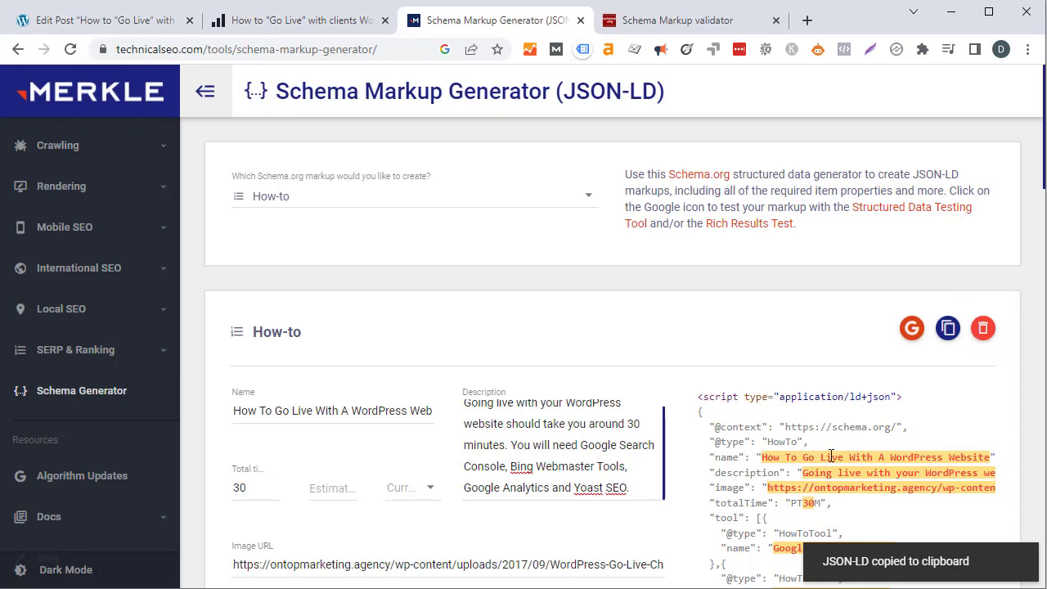
pyautogui.click(145, 25)
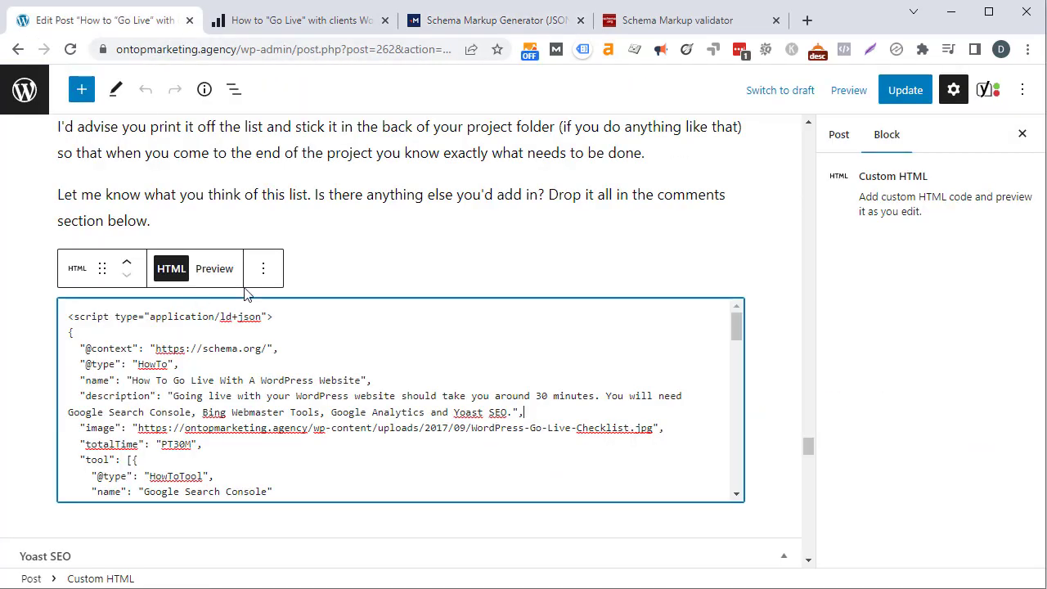
pyautogui.click(261, 270)
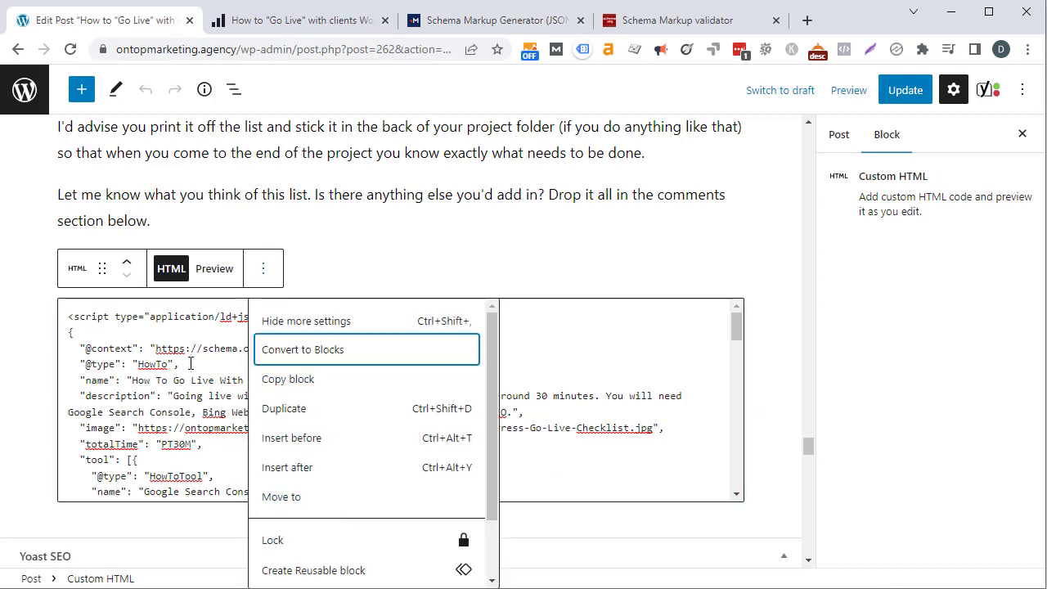
pyautogui.click(561, 395)
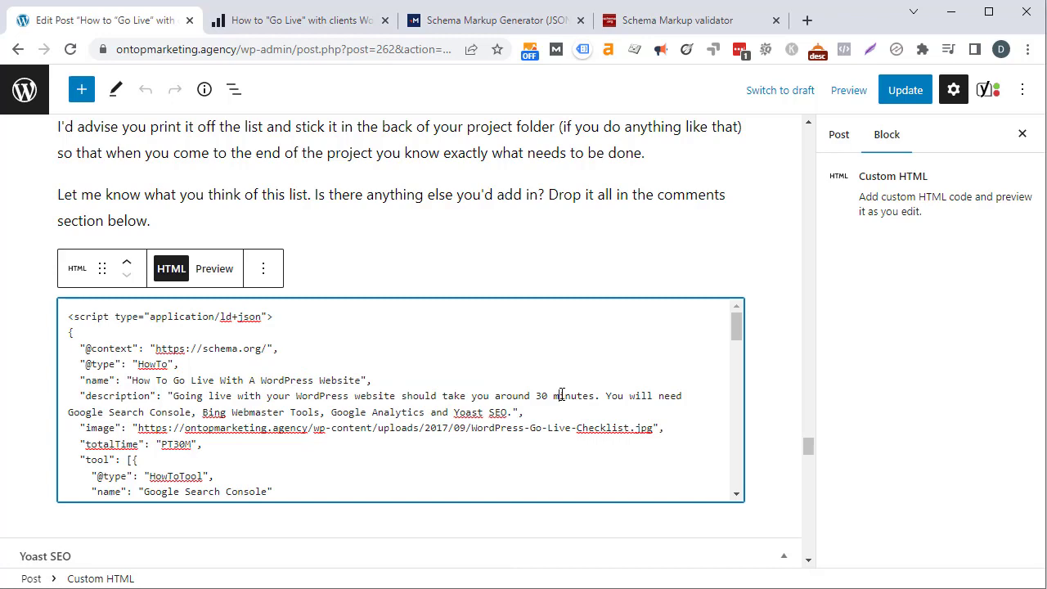
pyautogui.click(664, 24)
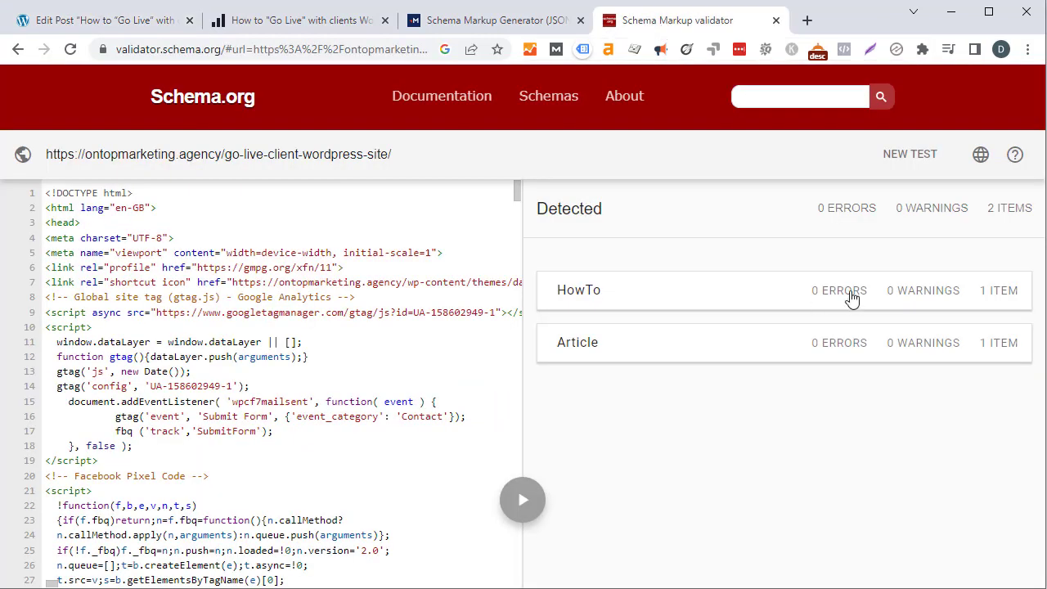
# Step: Review the How-to result in the Rich Results Test and examine the detected How-to item's fields in Search Console's URL inspection
pyautogui.click(524, 22)
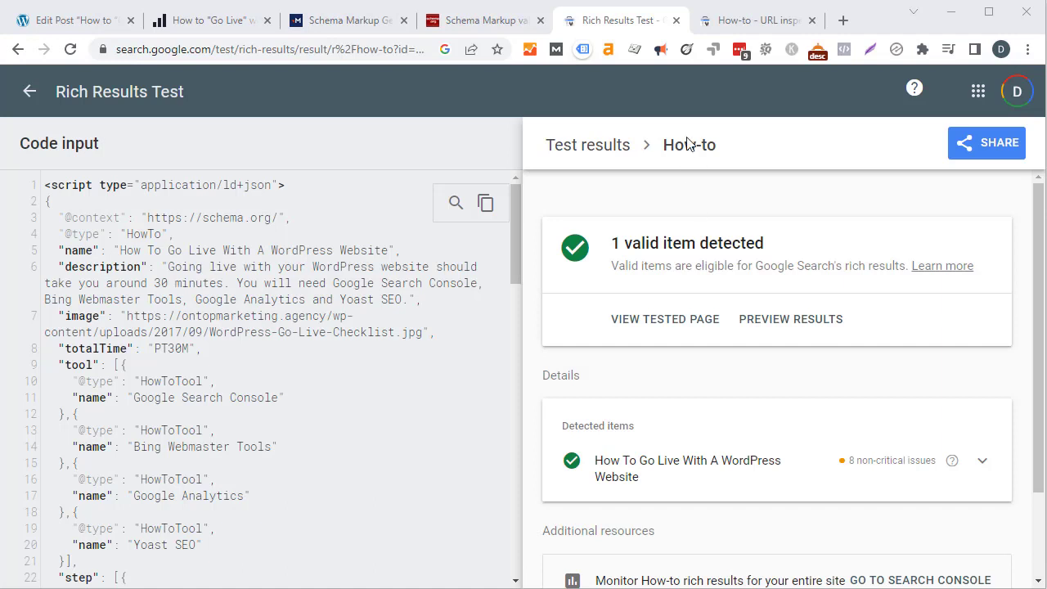
pyautogui.click(753, 22)
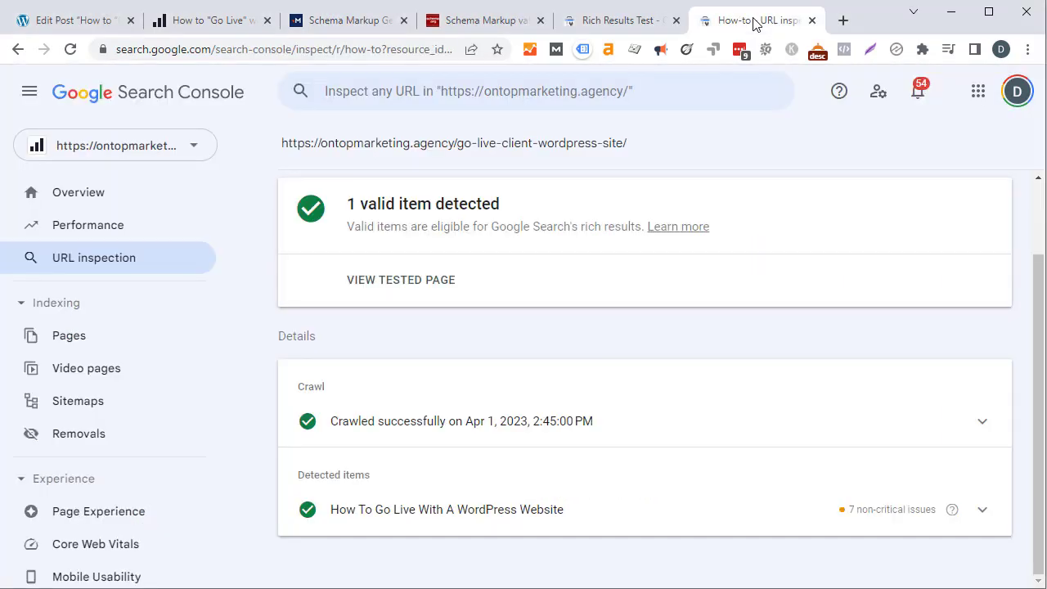
pyautogui.click(885, 523)
pyautogui.scroll(-4, 883, 523)
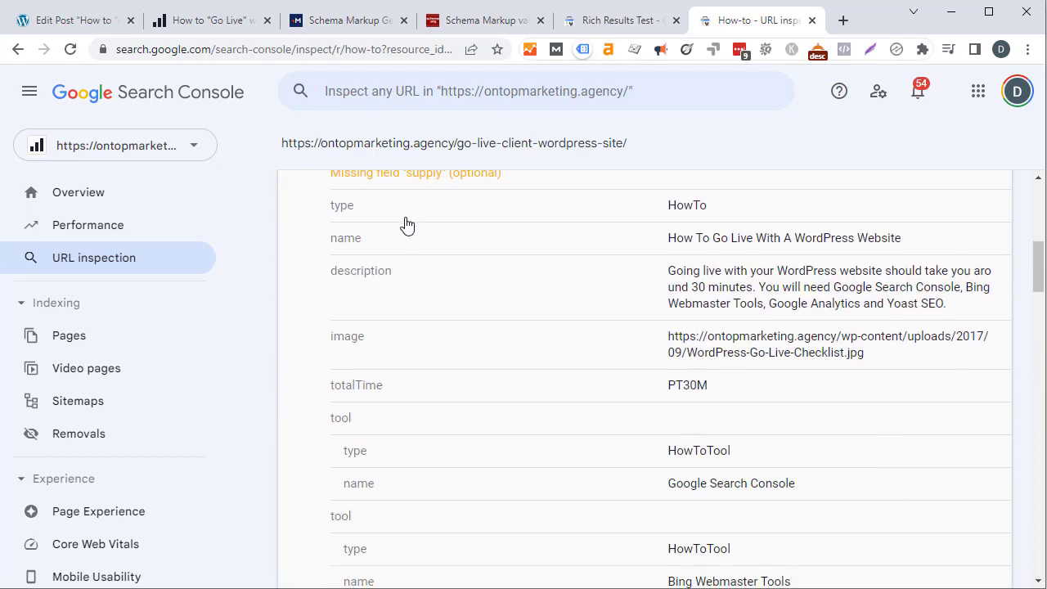
pyautogui.scroll(2, 436, 327)
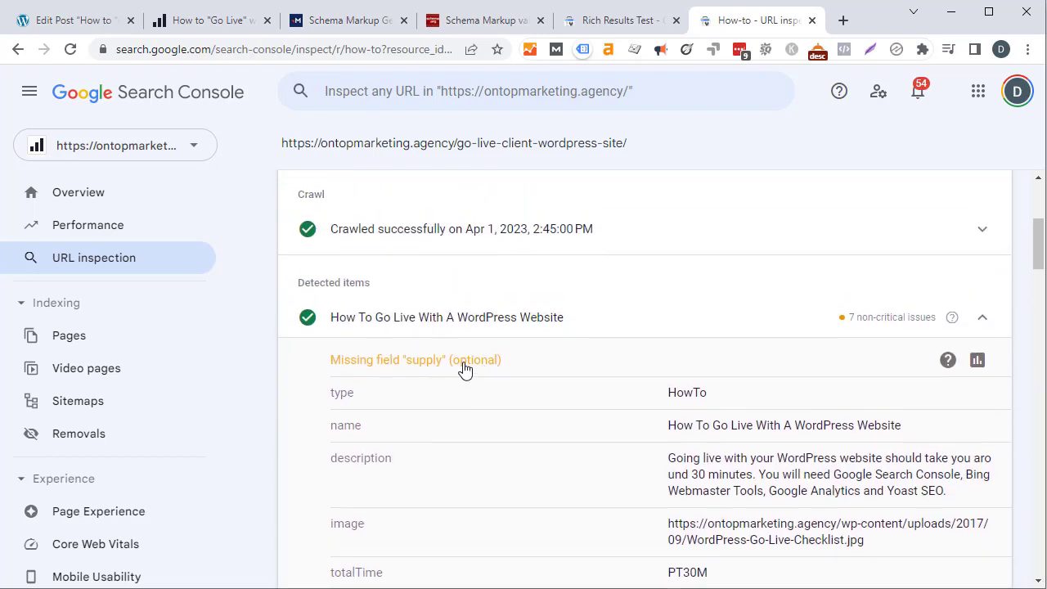
pyautogui.scroll(-8, 490, 373)
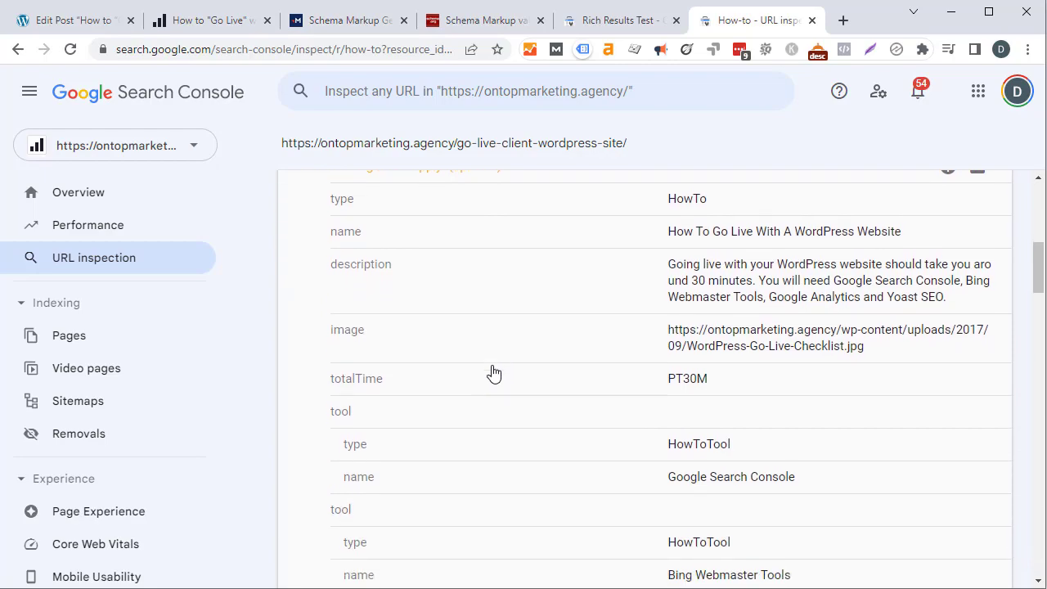
pyautogui.scroll(-1, 493, 373)
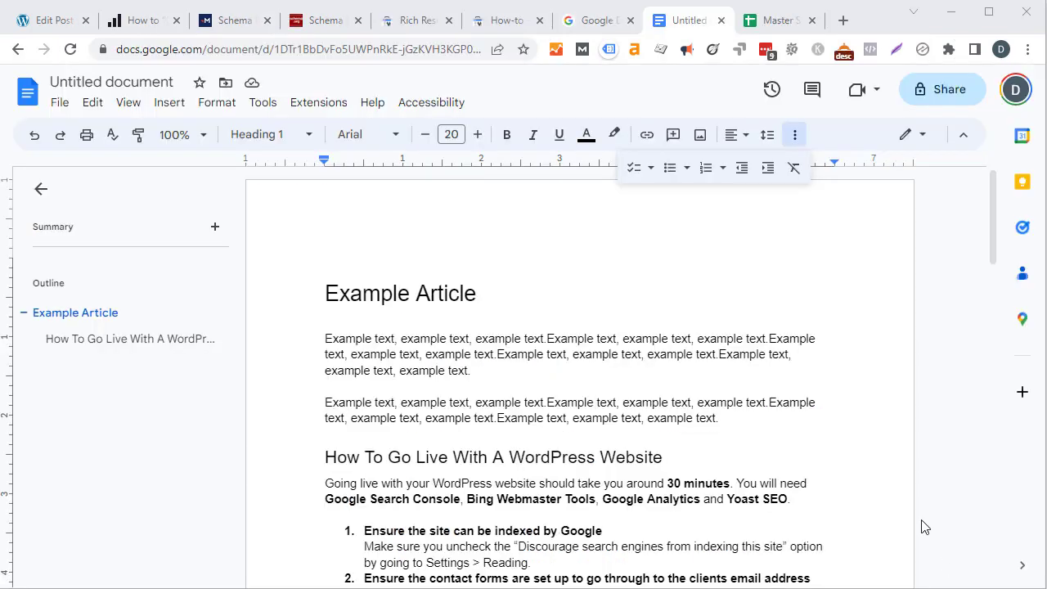
# Step: In the Google Docs example article, examine the How-to introduction and highlight the sentence listing the required tools
pyautogui.moveTo(993, 254); pyautogui.dragTo(992, 304)
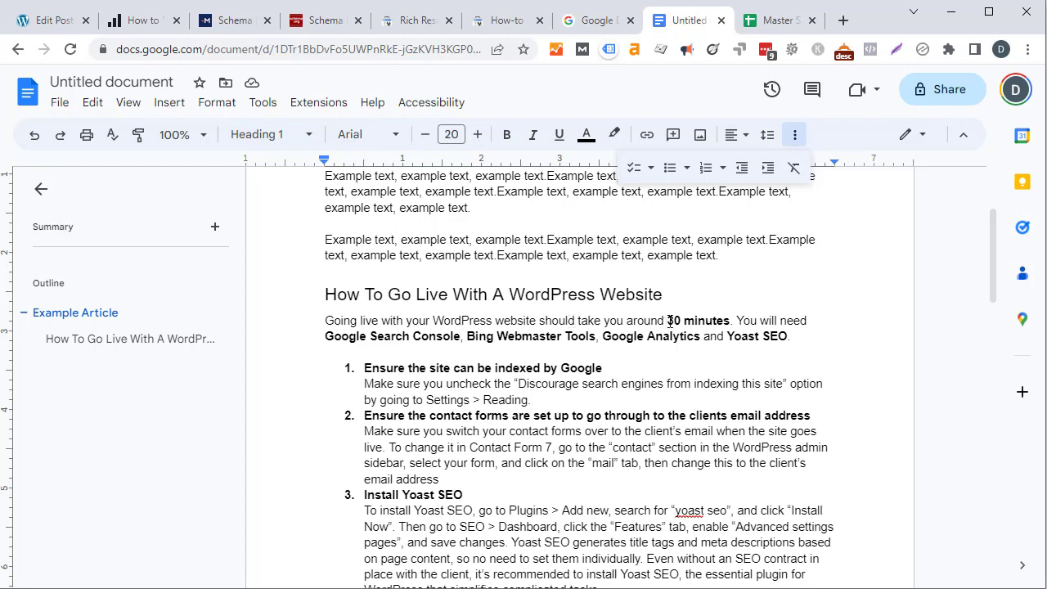
pyautogui.moveTo(667, 321); pyautogui.dragTo(793, 335)
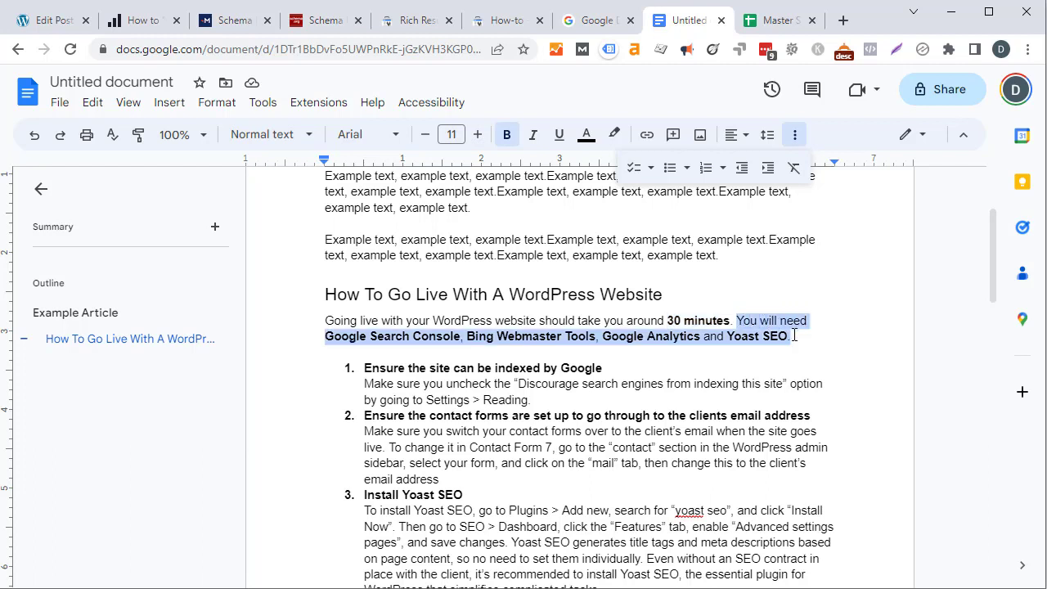
pyautogui.click(793, 335)
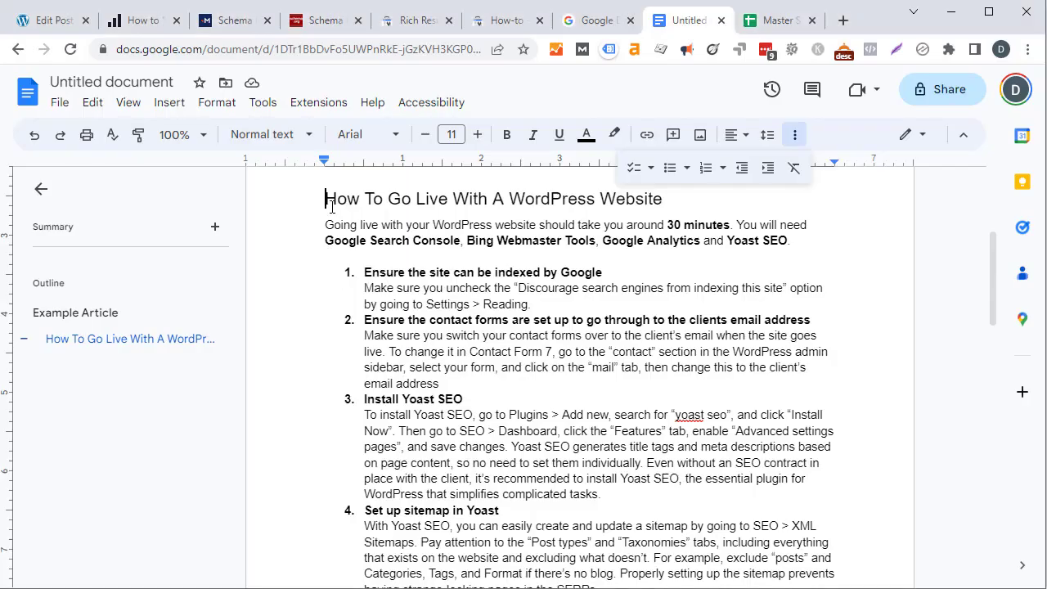
# Step: Select the How To Go Live With A WordPress Website section with its numbered steps and enter the comment "HowTo Schema" on it
pyautogui.moveTo(327, 201); pyautogui.dragTo(829, 502)
pyautogui.scroll(-2, 437, 310)
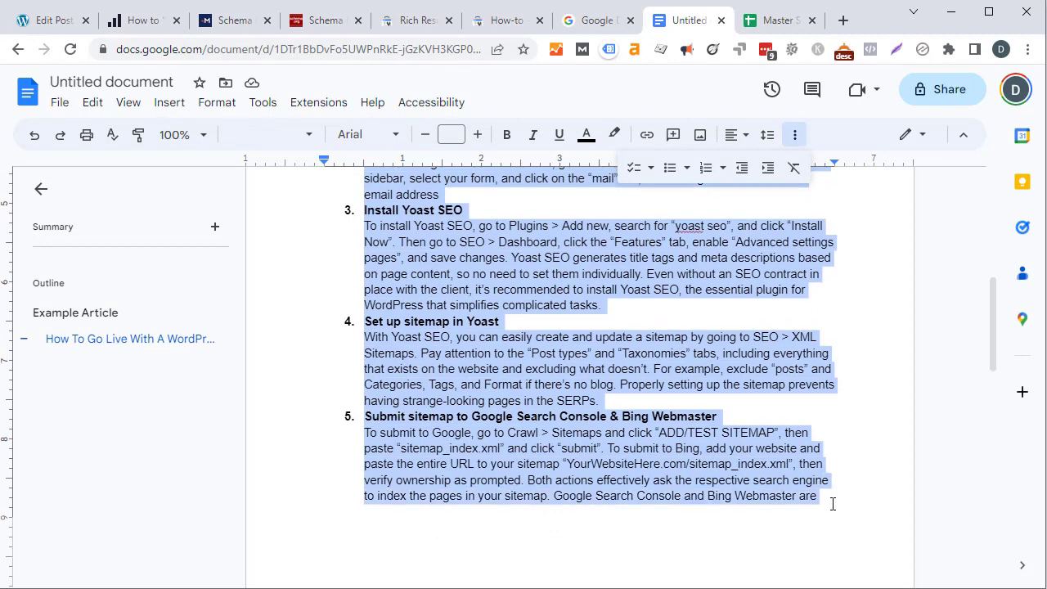
pyautogui.scroll(5, 829, 502)
pyautogui.click(671, 137)
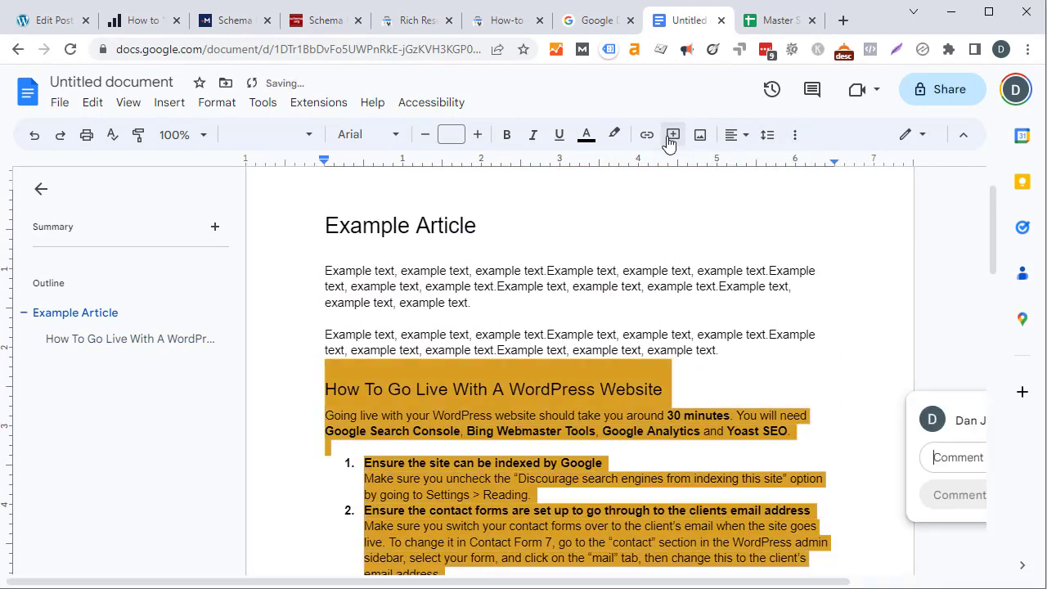
pyautogui.write('HowTo Sc')
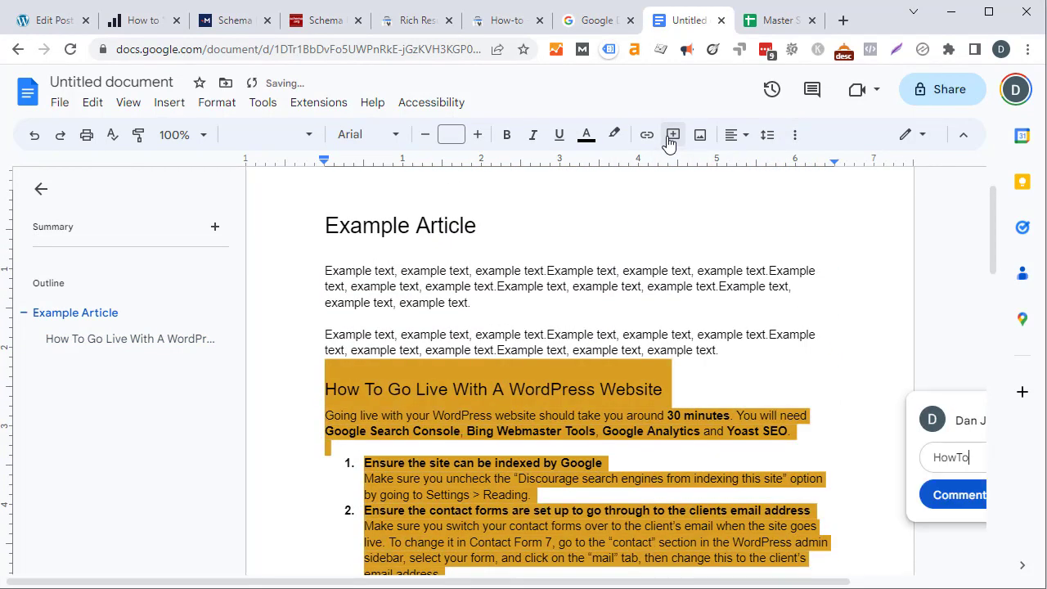
pyautogui.write('hema')
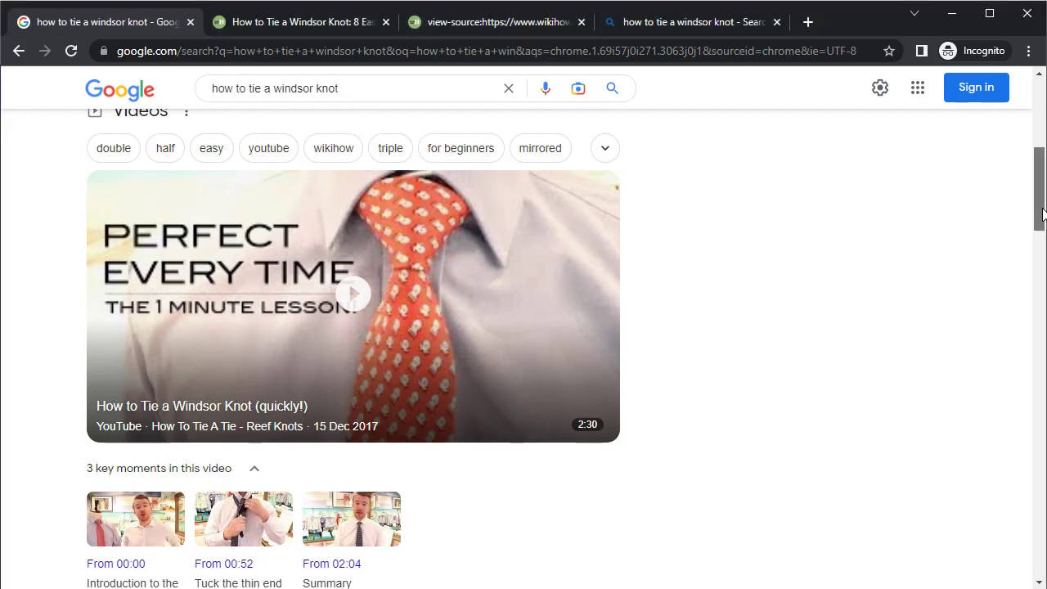
# Step: In the Google results for "how to tie a windsor knot", compare wikiHow's numbered step listing with the Tie-a-Tie.net snippet
pyautogui.moveTo(1034, 216); pyautogui.dragTo(1030, 367)
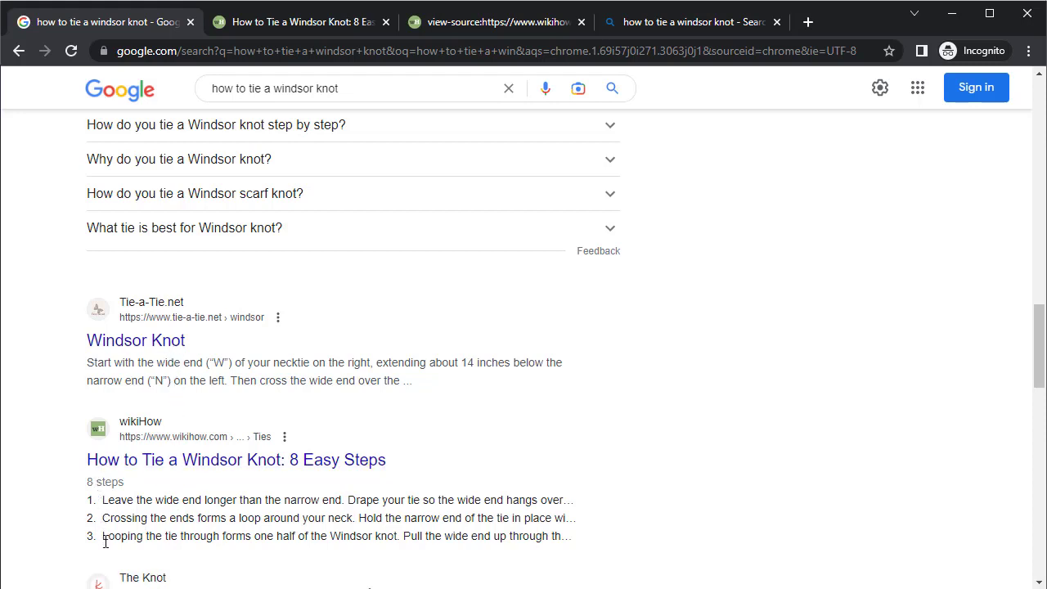
pyautogui.moveTo(1040, 360); pyautogui.dragTo(1040, 371)
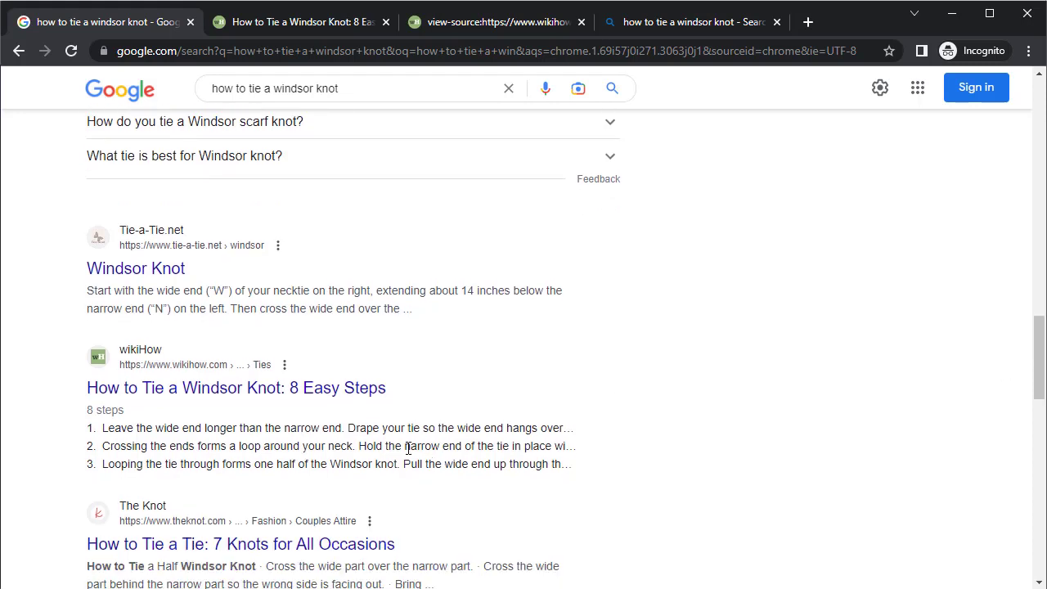
pyautogui.moveTo(388, 428); pyautogui.dragTo(395, 464)
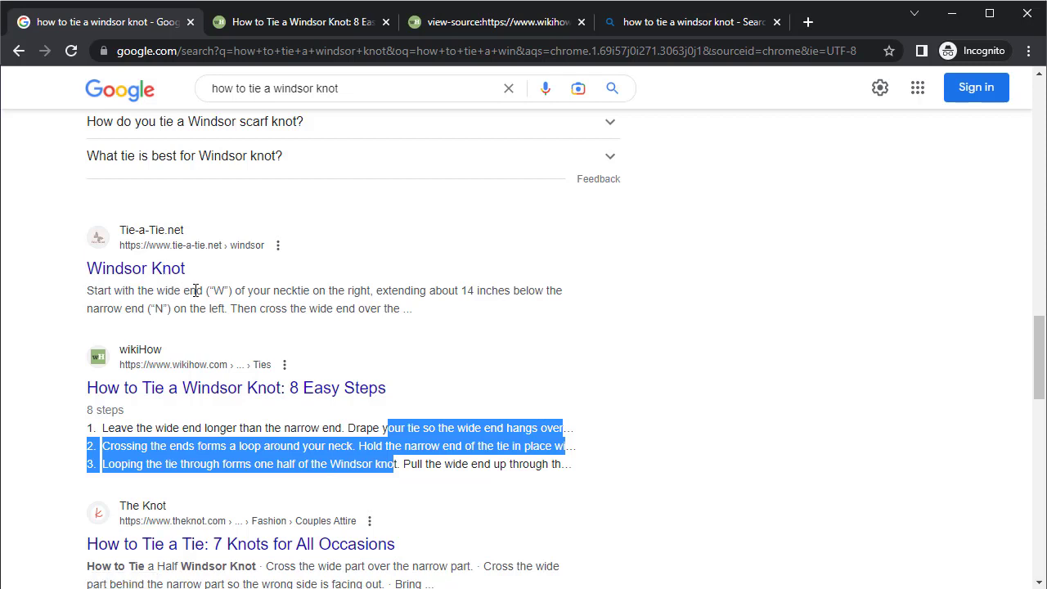
pyautogui.moveTo(204, 291); pyautogui.dragTo(446, 310)
pyautogui.click(406, 306)
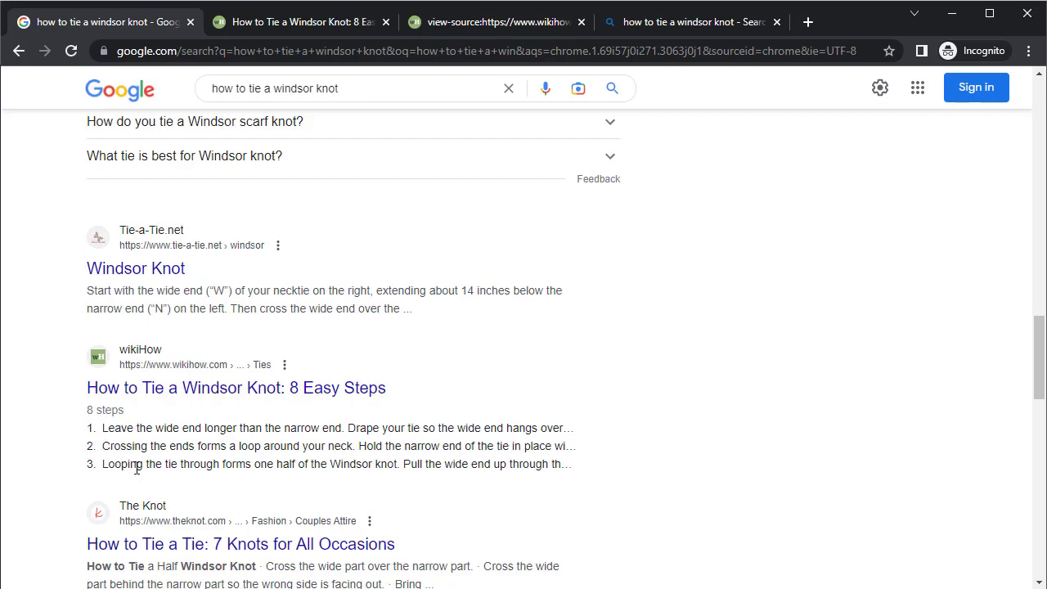
# Step: In the Bing results for the same query, browse back and forth through the steps shown in wikiHow's Windsor knot listing
pyautogui.click(675, 29)
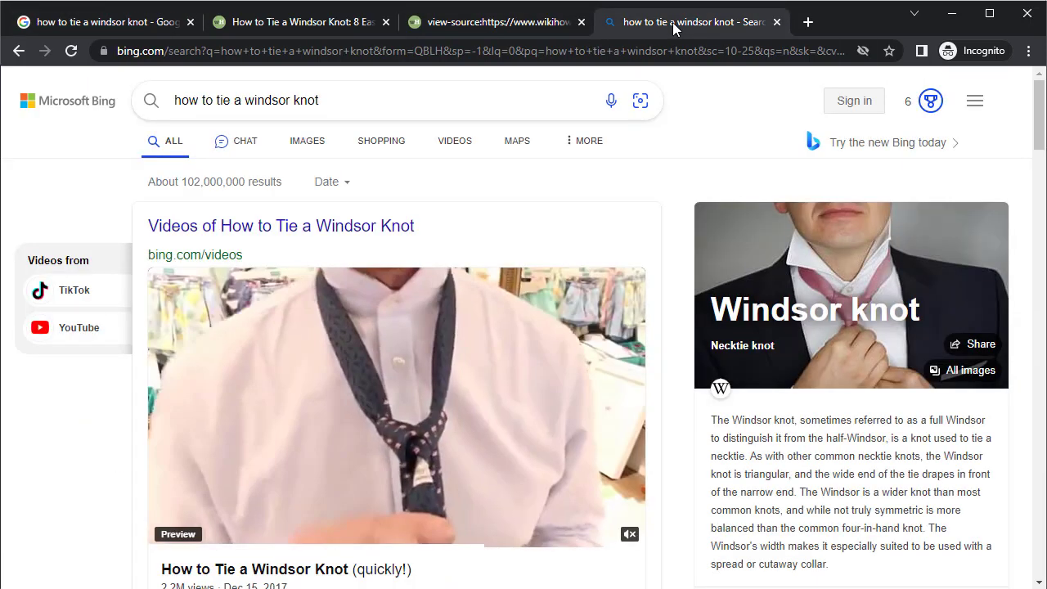
pyautogui.scroll(-10, 600, 204)
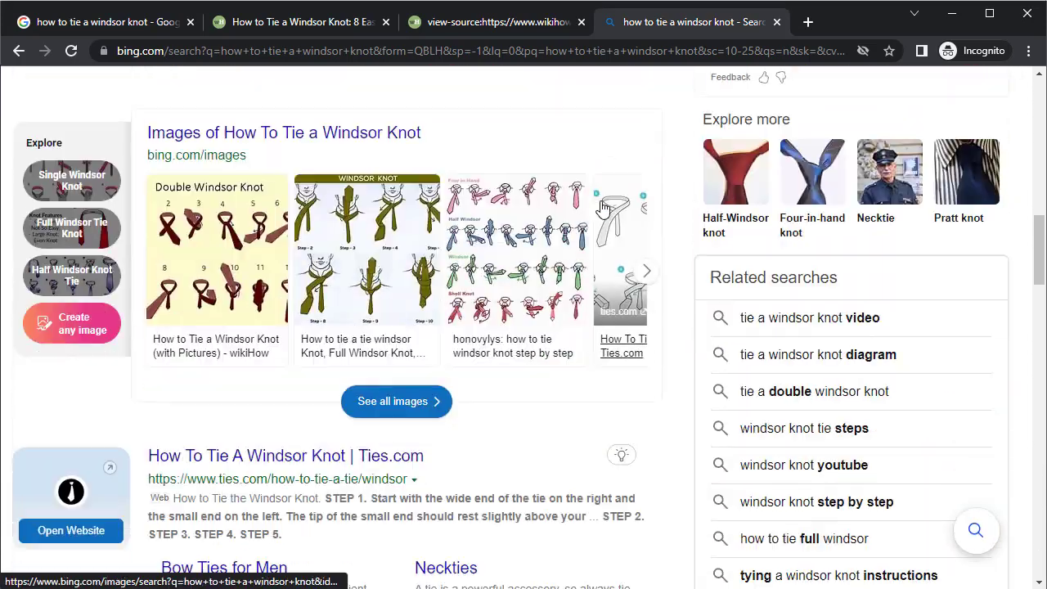
pyautogui.scroll(-6, 600, 207)
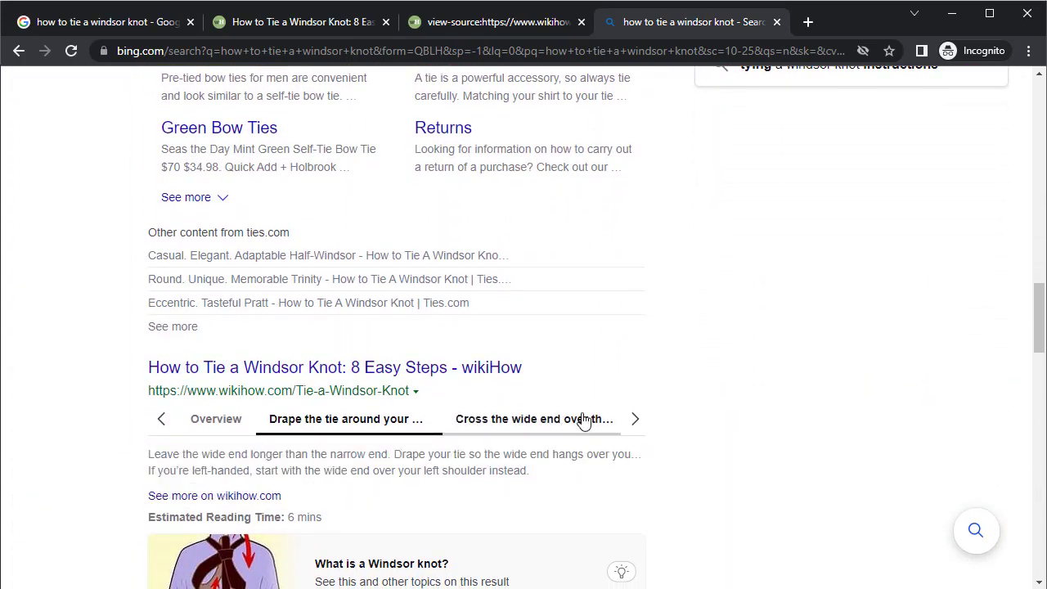
pyautogui.click(635, 421)
pyautogui.click(635, 421)
pyautogui.click(635, 422)
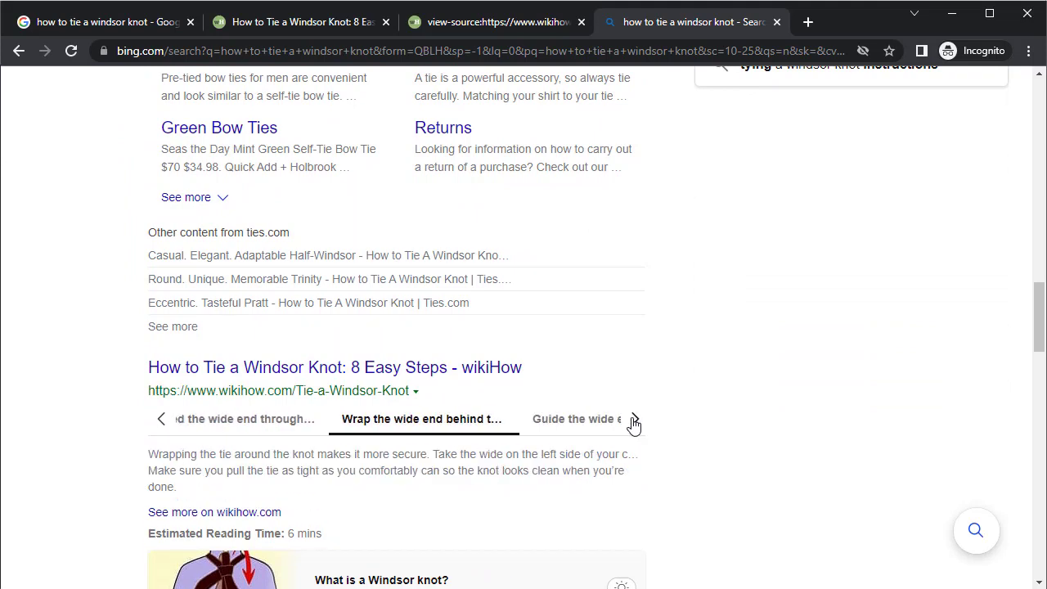
pyautogui.click(635, 421)
pyautogui.click(635, 422)
pyautogui.click(634, 421)
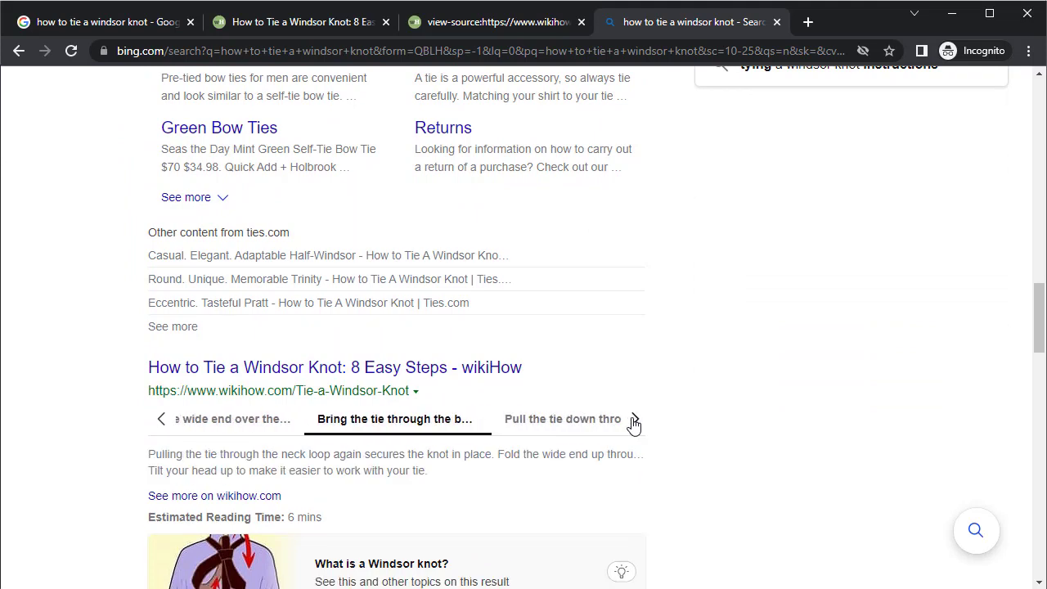
pyautogui.scroll(-2, 634, 423)
pyautogui.click(635, 235)
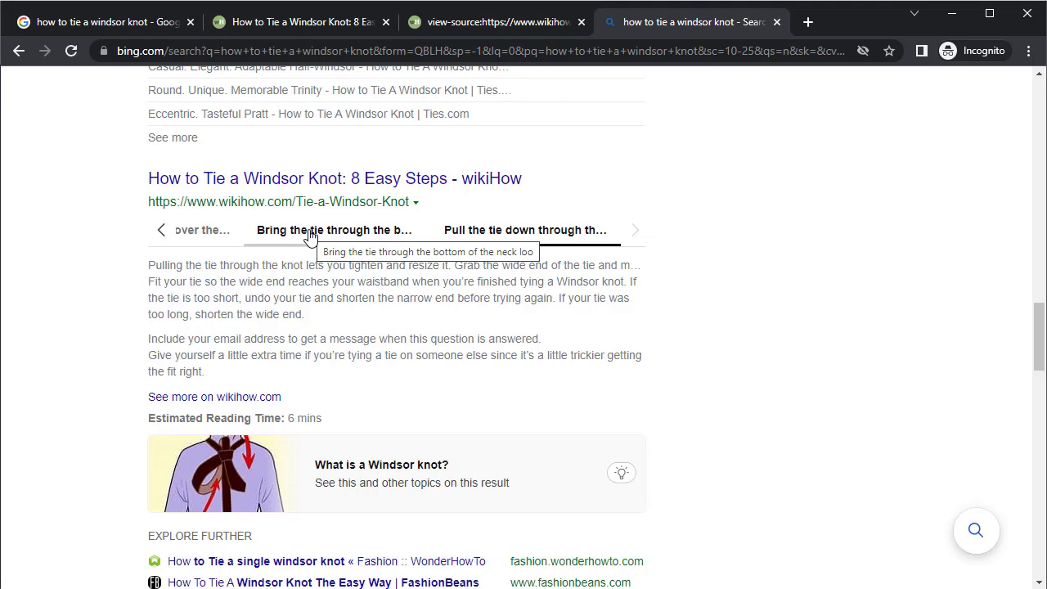
pyautogui.click(164, 233)
pyautogui.click(167, 234)
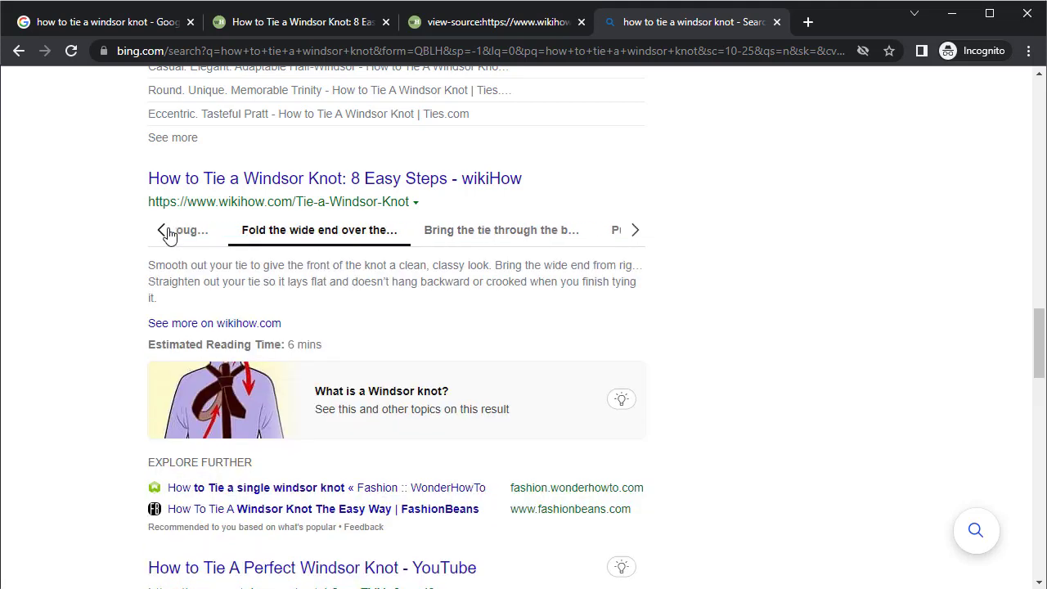
pyautogui.click(167, 234)
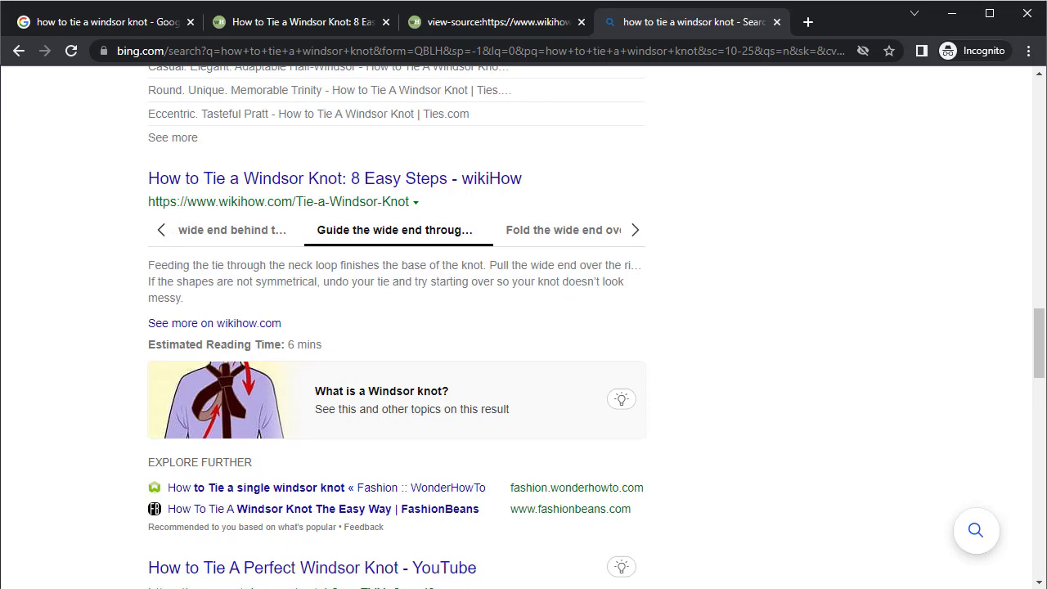
# Step: In the wikiHow Windsor knot page source, examine the HowToSection and HowToStep entries and highlight the step text about crossing the ends
pyautogui.click(296, 22)
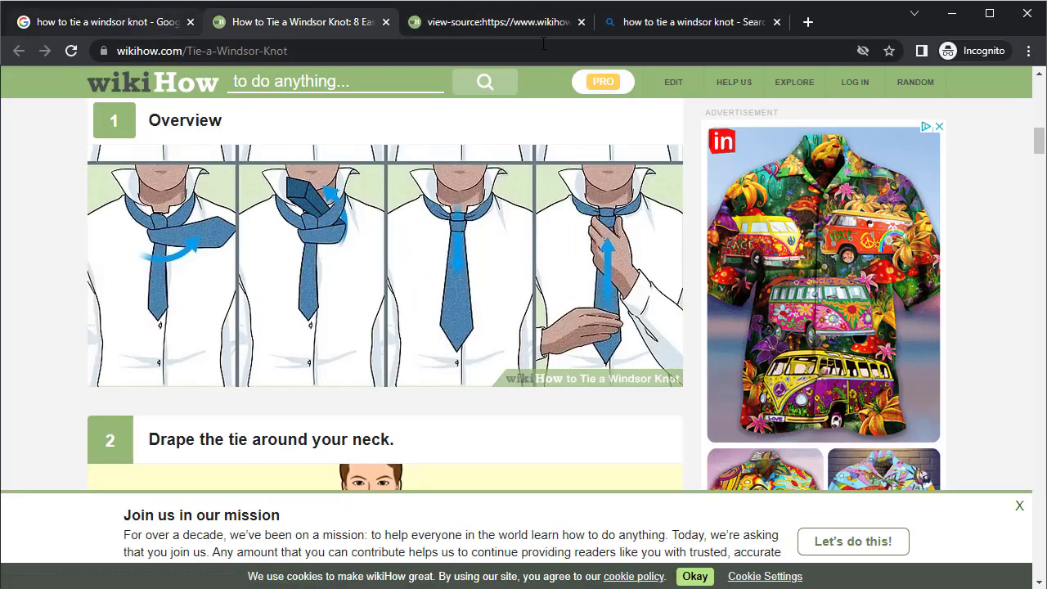
pyautogui.moveTo(517, 35)
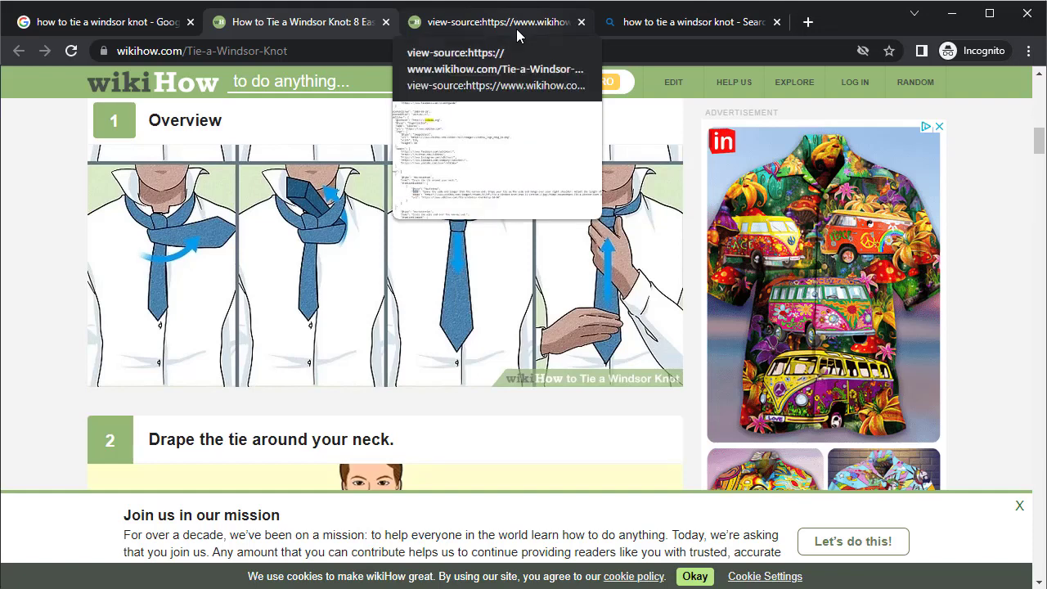
pyautogui.click(517, 32)
pyautogui.click(376, 201)
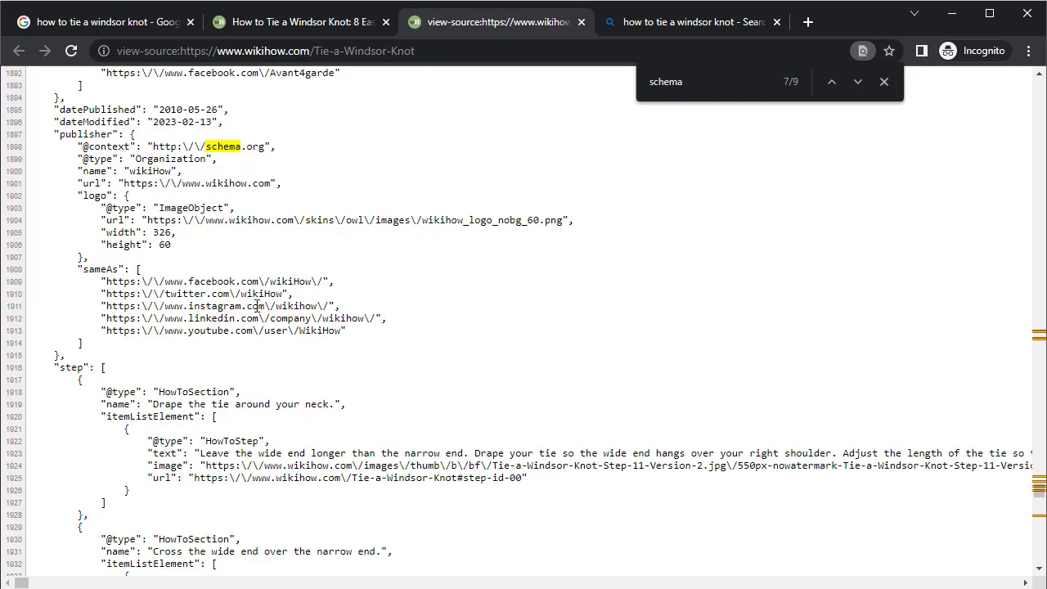
pyautogui.scroll(-3, 256, 306)
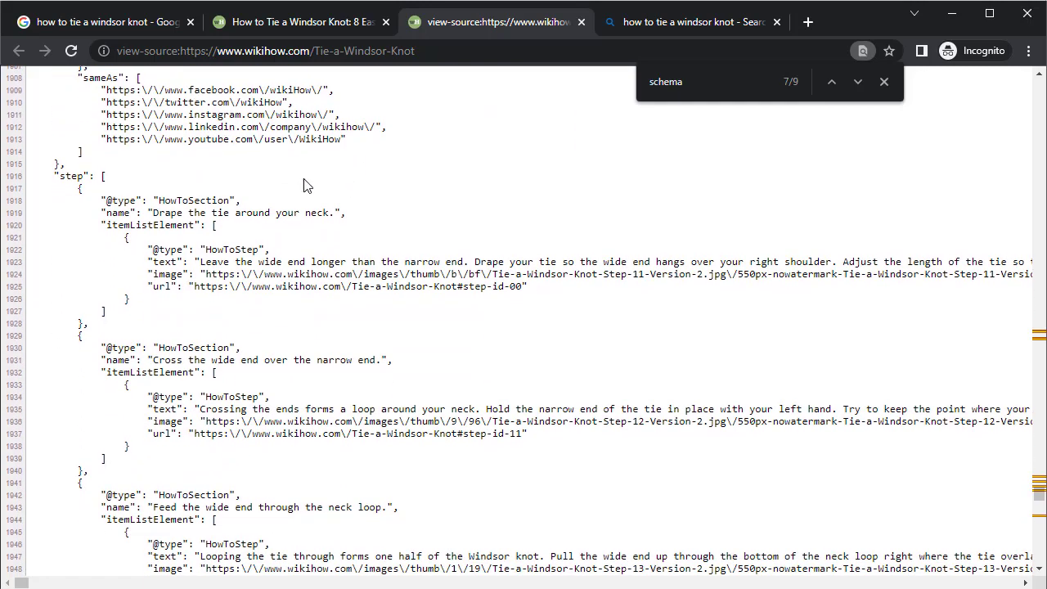
pyautogui.scroll(-3, 341, 278)
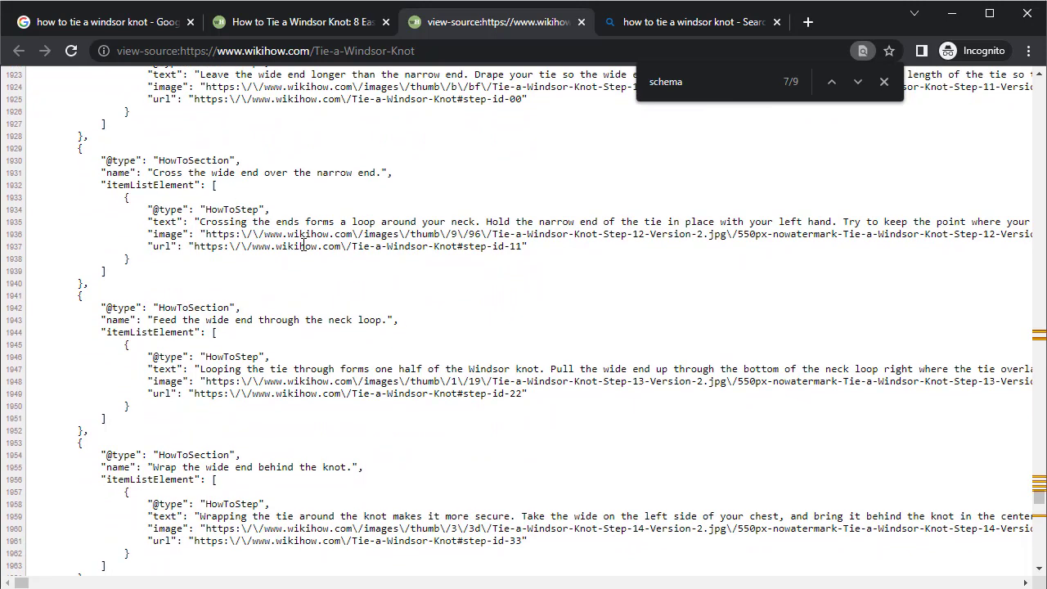
pyautogui.moveTo(199, 221); pyautogui.dragTo(487, 221)
# Step: Highlight wikiHow's first two numbered steps in the Google results and compare them with wikiHow's step listing in the Bing results
pyautogui.click(95, 24)
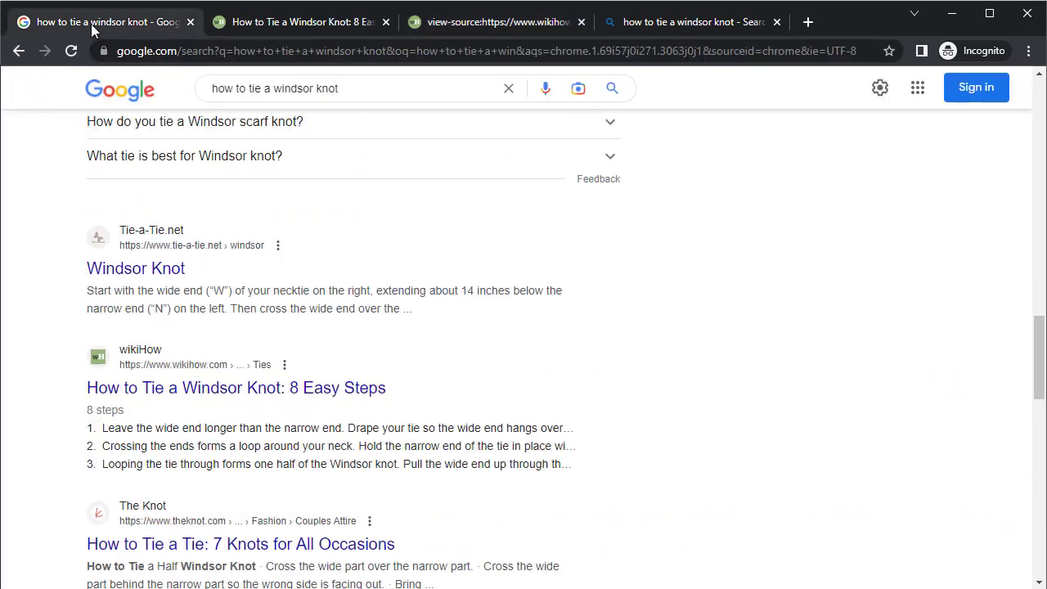
pyautogui.moveTo(141, 427); pyautogui.dragTo(353, 446)
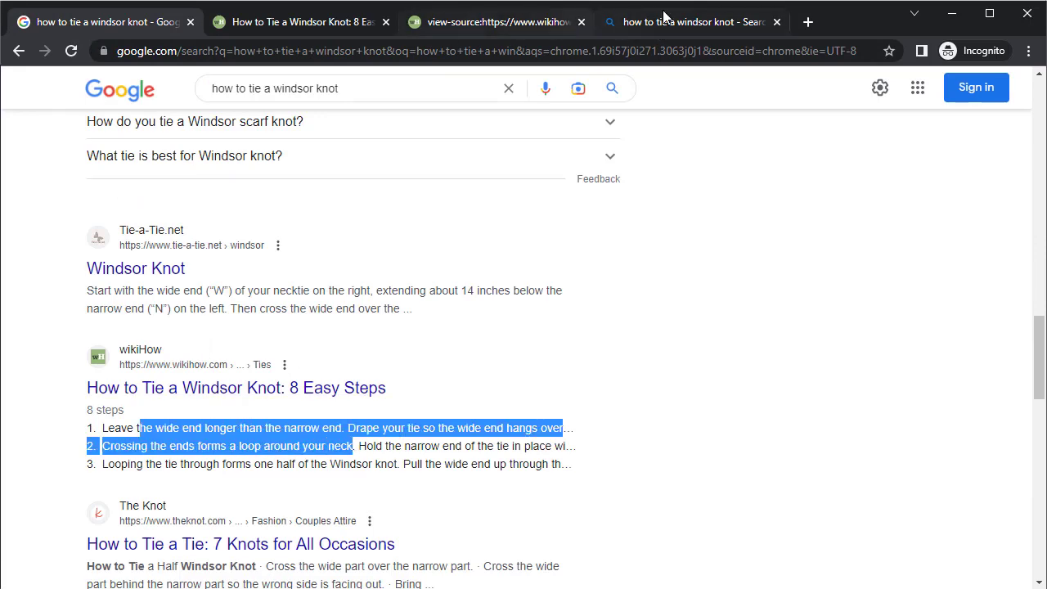
pyautogui.click(642, 24)
pyautogui.scroll(-15, 351, 315)
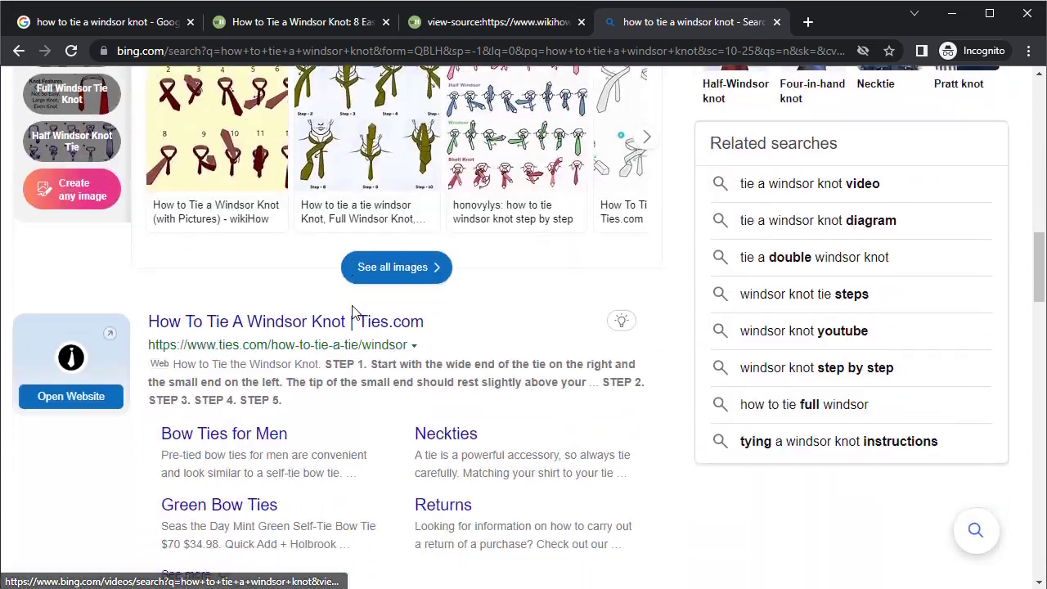
pyautogui.scroll(5, 351, 311)
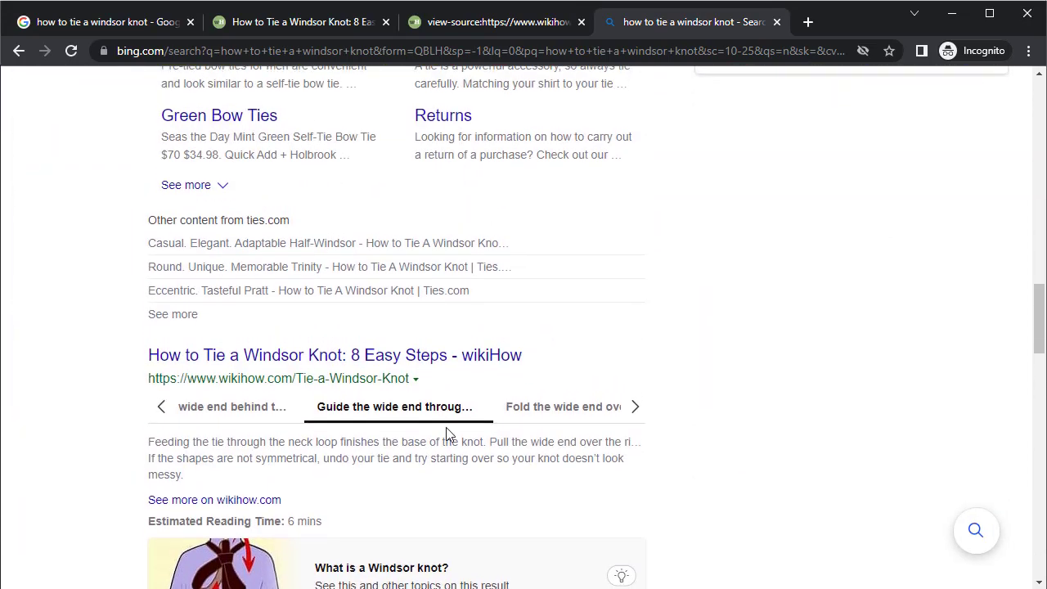